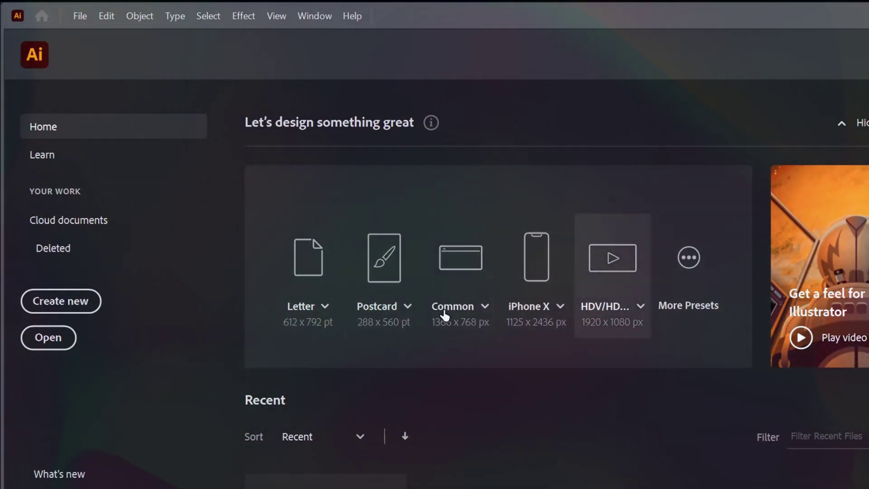
- Open the New Document setup showing the Letter 8.5 × 11 in CMYK preset
left_click(79, 307)
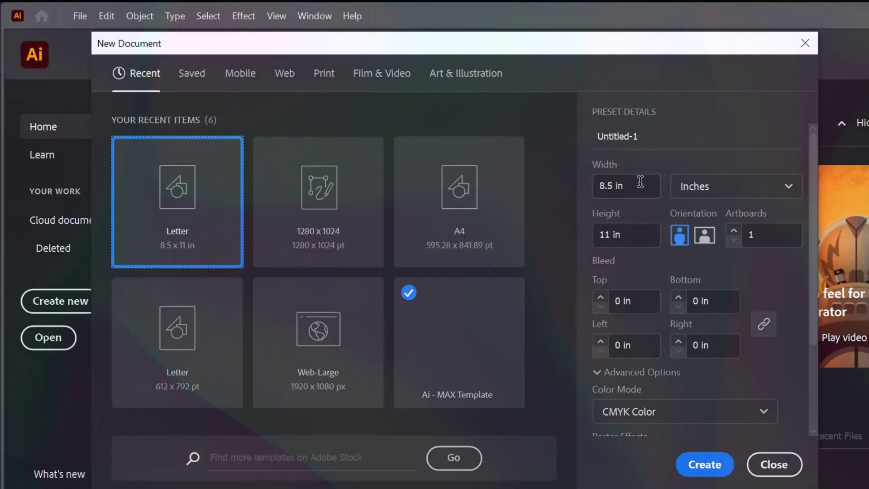
left_click(783, 194)
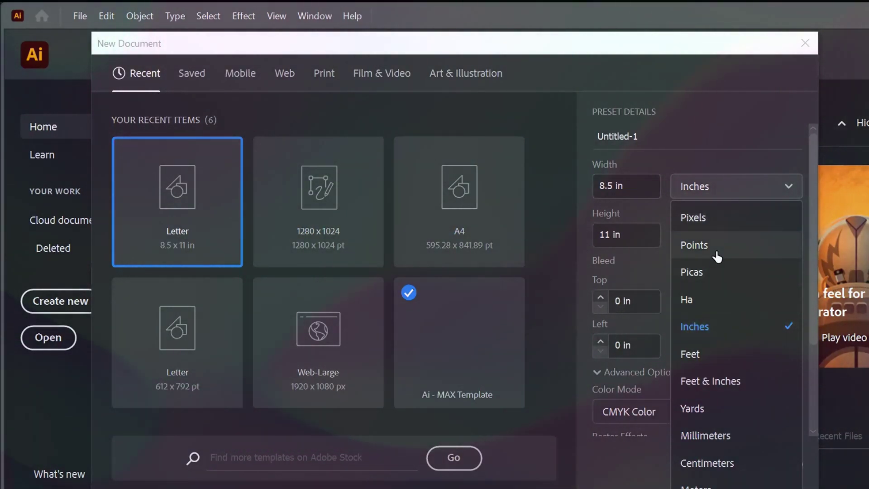
left_click(721, 326)
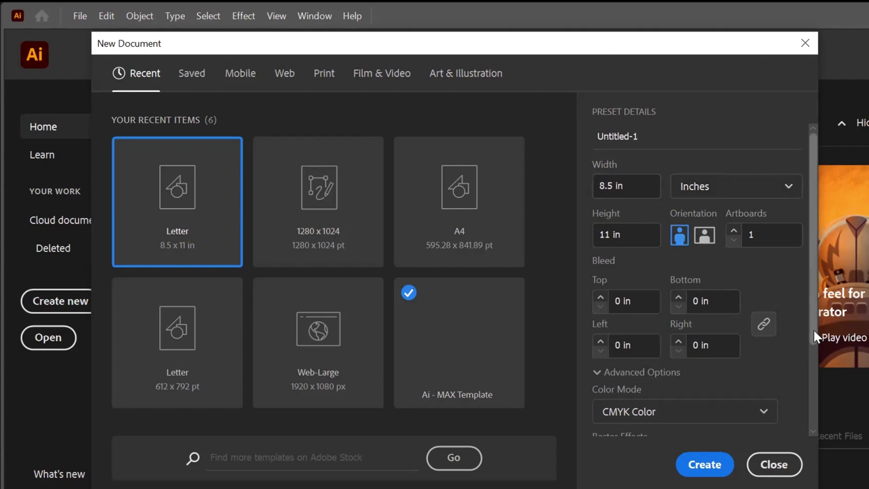
left_click_drag(813, 329, 766, 378)
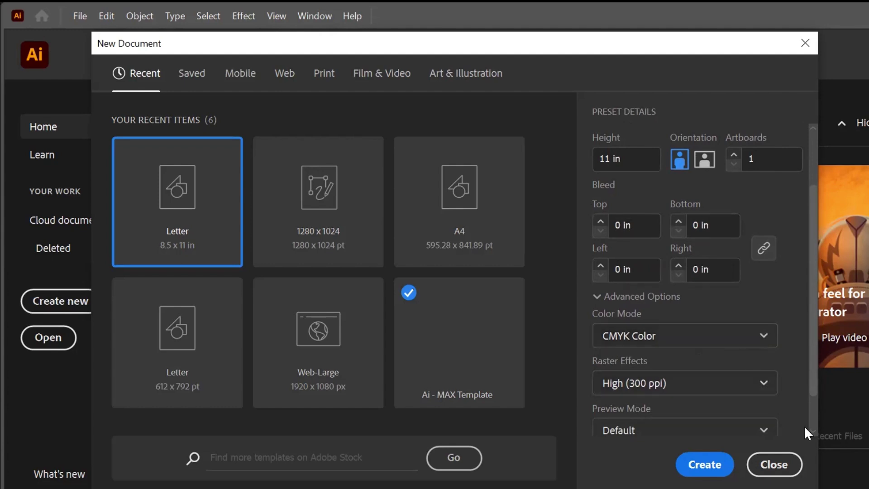
scroll(813, 433, "down", 2)
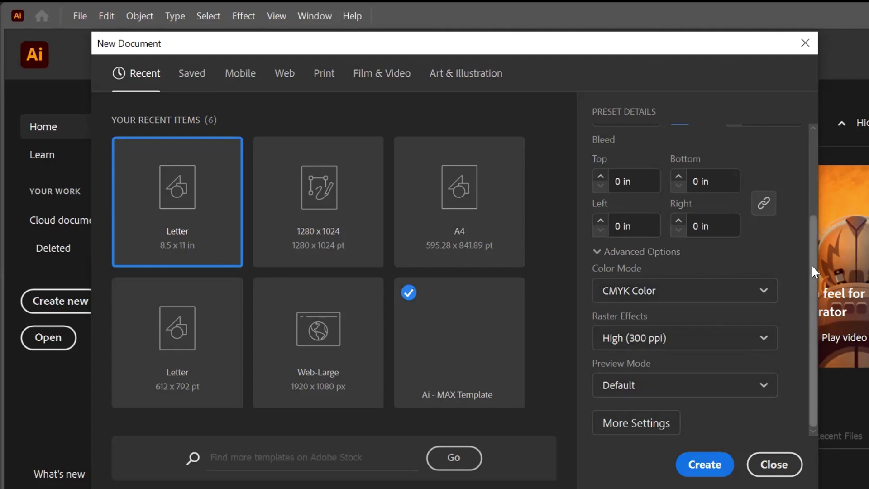
left_click_drag(810, 264, 797, 195)
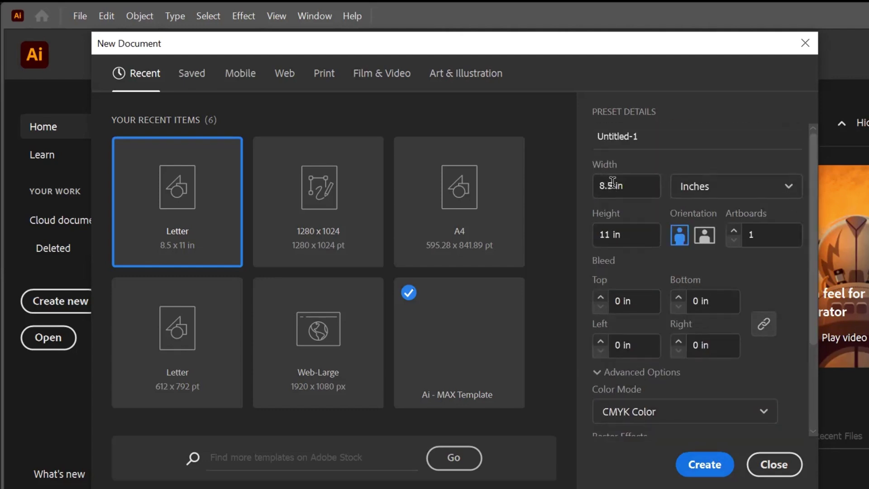
- Create a blank RGB document from the recent 1280 × 1024 pt preset
double_click(592, 187)
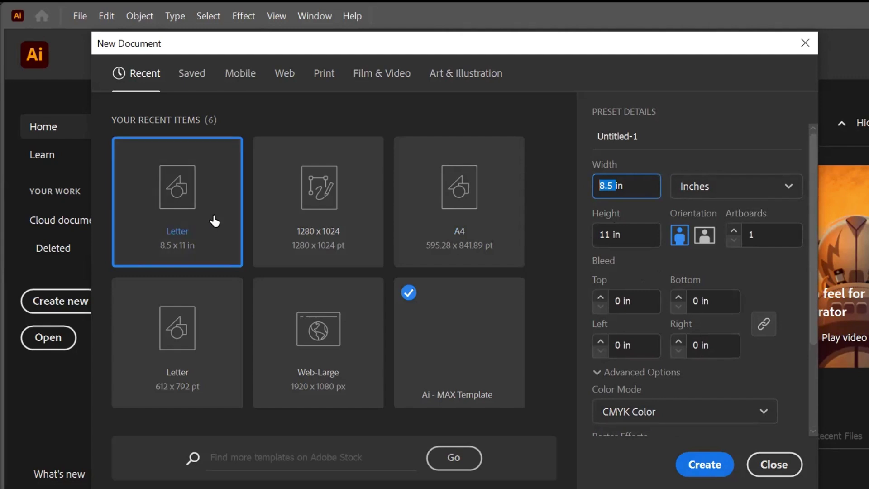
left_click(316, 221)
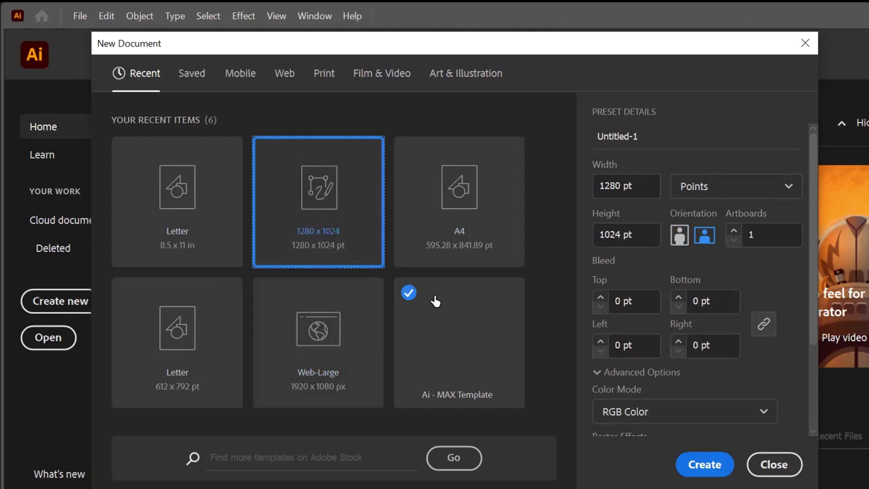
left_click(708, 470)
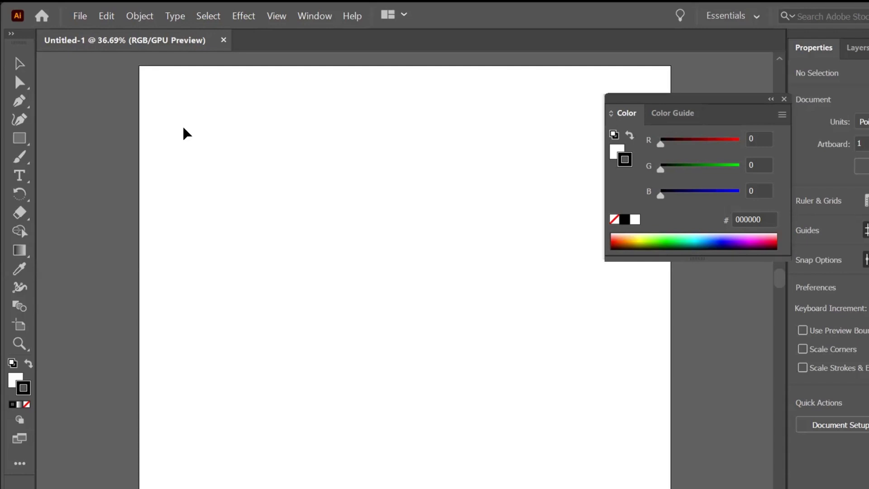
left_click(23, 64)
- Draw a tall rectangle, a wide rectangle to its right, and a small square below
left_click_drag(27, 144, 74, 137)
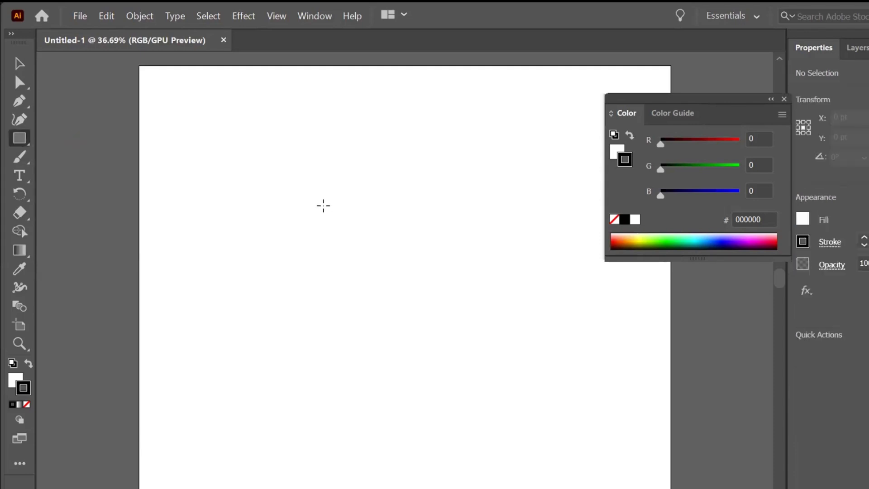
mouse_move(325, 198)
left_mouse_down()
mouse_move(421, 286)
mouse_move(426, 329)
left_mouse_up()
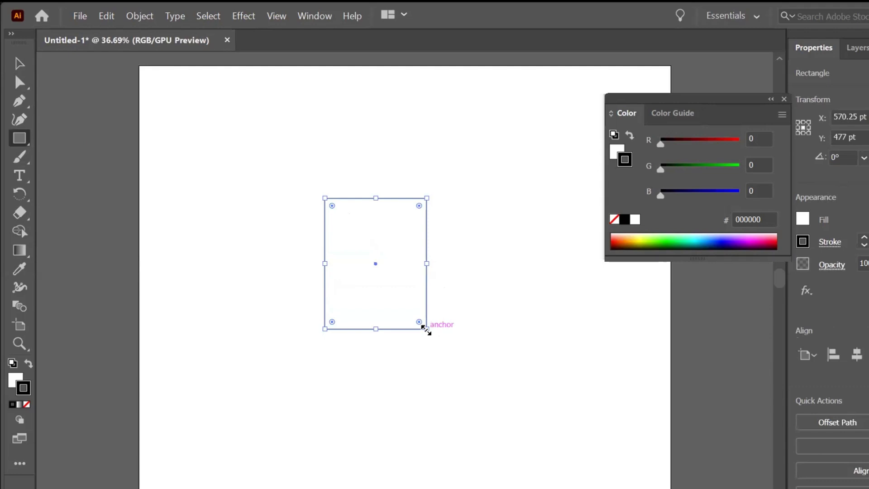
mouse_move(478, 276)
left_mouse_down()
mouse_move(614, 319)
mouse_move(617, 351)
mouse_move(574, 388)
mouse_move(525, 344)
mouse_move(541, 281)
mouse_move(563, 281)
mouse_move(585, 326)
left_mouse_up()
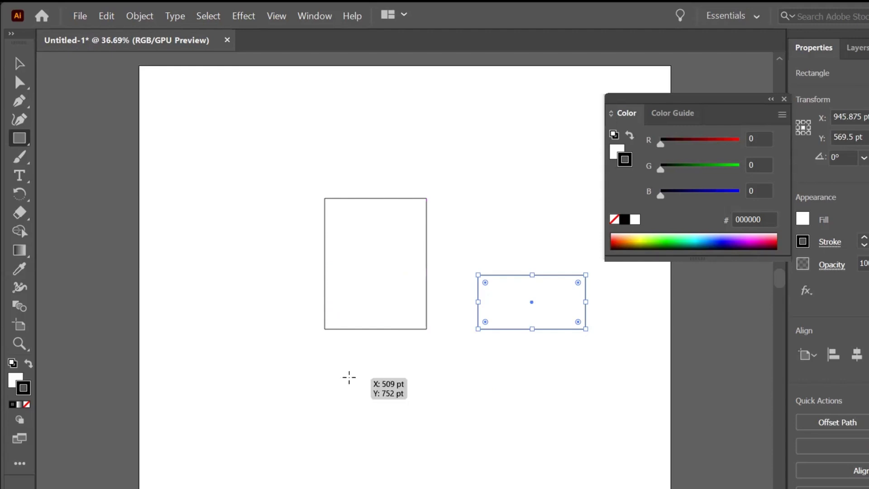
mouse_move(350, 377)
left_mouse_down()
mouse_move(428, 452)
mouse_move(420, 431)
left_mouse_up()
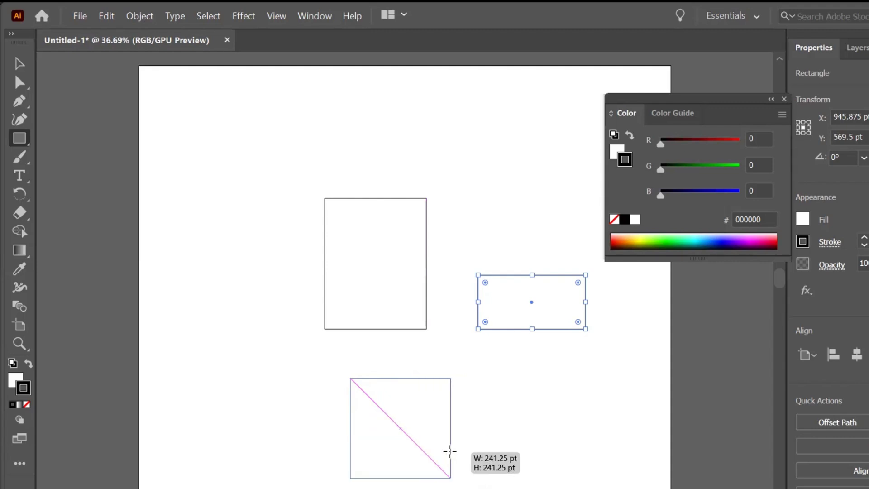
left_click_drag(420, 431, 408, 426)
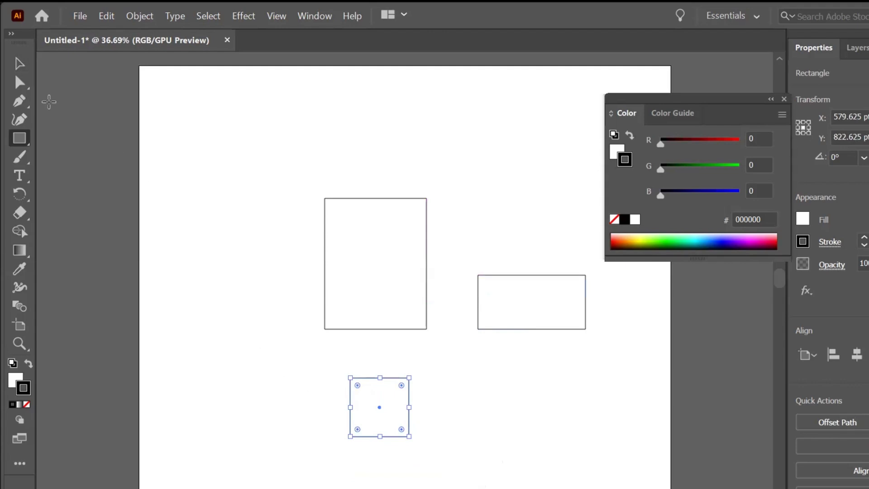
left_click(24, 64)
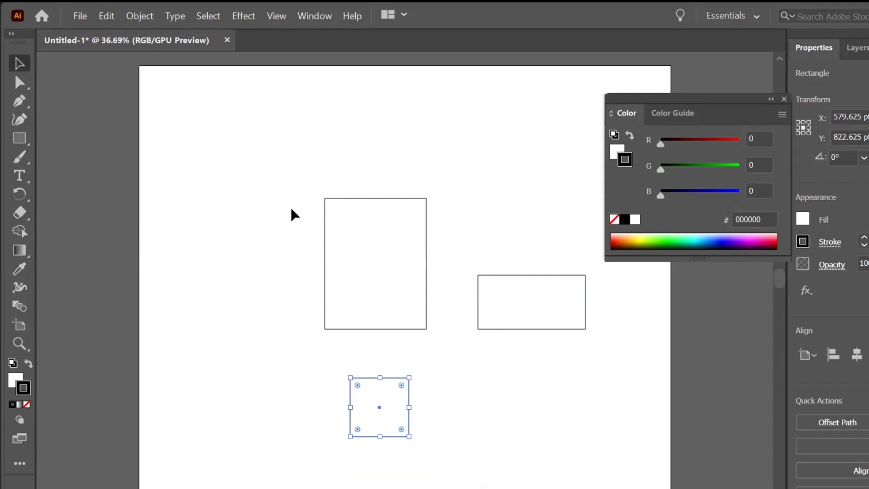
- Reposition the tall rectangle, small square and wide rectangle on the artboard
mouse_move(391, 329)
left_mouse_down()
mouse_move(306, 255)
mouse_move(278, 372)
mouse_move(276, 230)
left_mouse_up()
left_click_drag(376, 381, 267, 263)
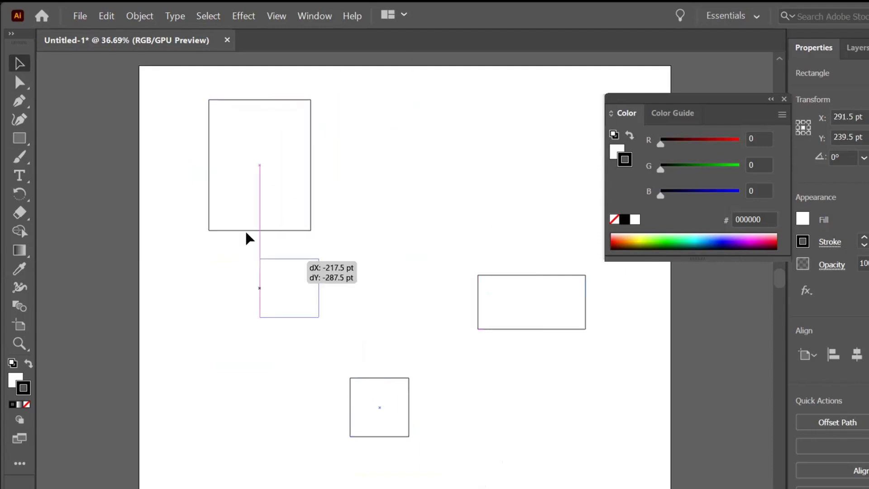
left_click_drag(541, 276, 456, 347)
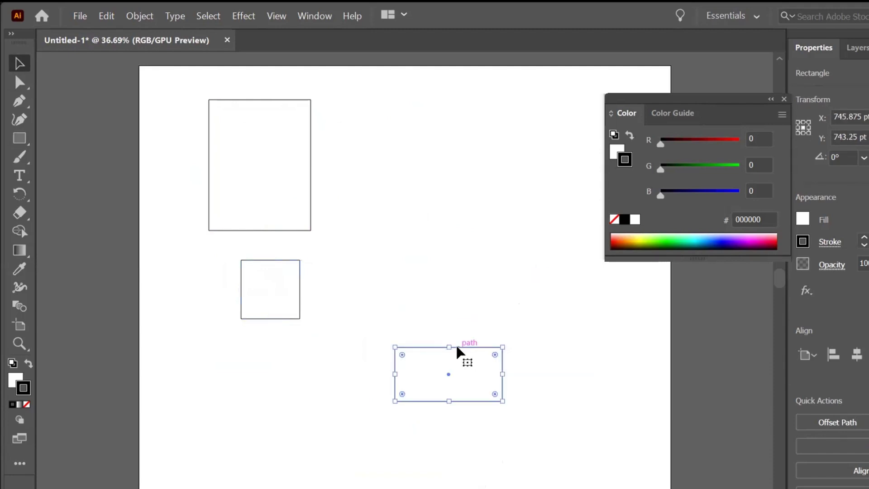
- Delete all three rectangles and bring up the shape tool list
key("Delete")
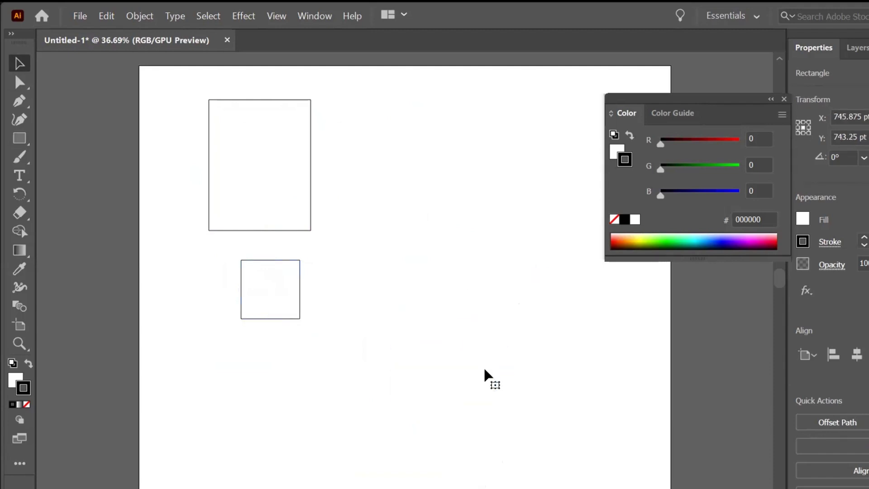
left_click(291, 318)
key("Delete")
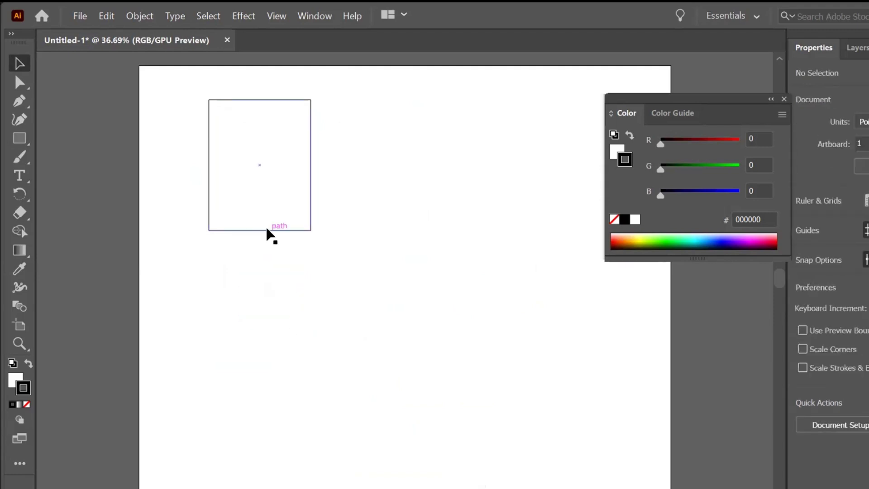
left_click(266, 230)
key("Delete")
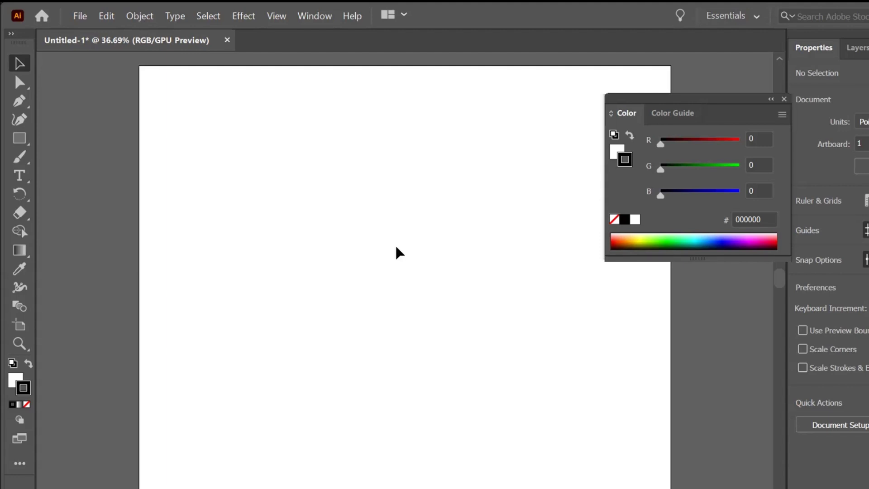
left_click(25, 138)
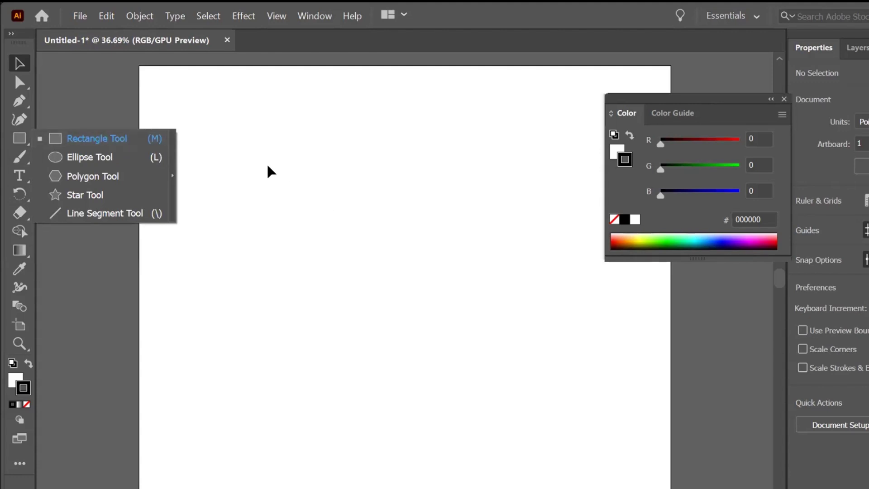
- Draw a square near the upper left of the page and nudge it higher
left_click(126, 141)
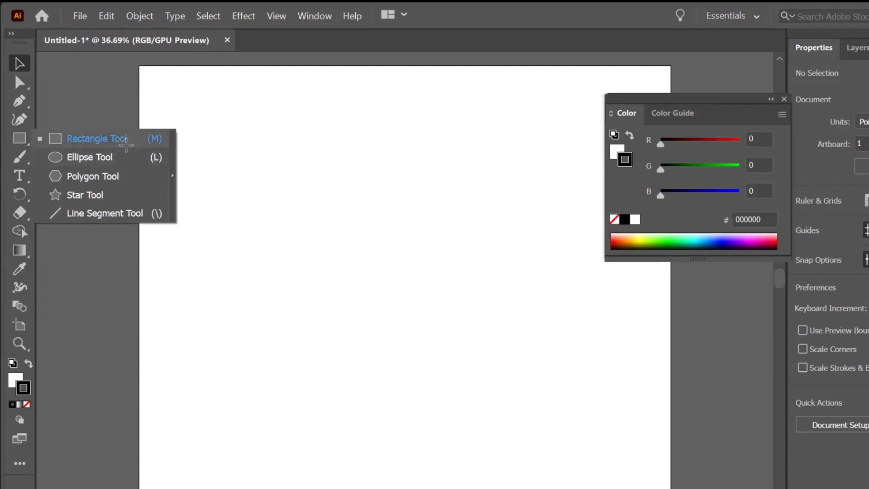
mouse_move(248, 178)
left_mouse_down()
mouse_move(304, 243)
mouse_move(304, 221)
mouse_move(339, 261)
left_mouse_up()
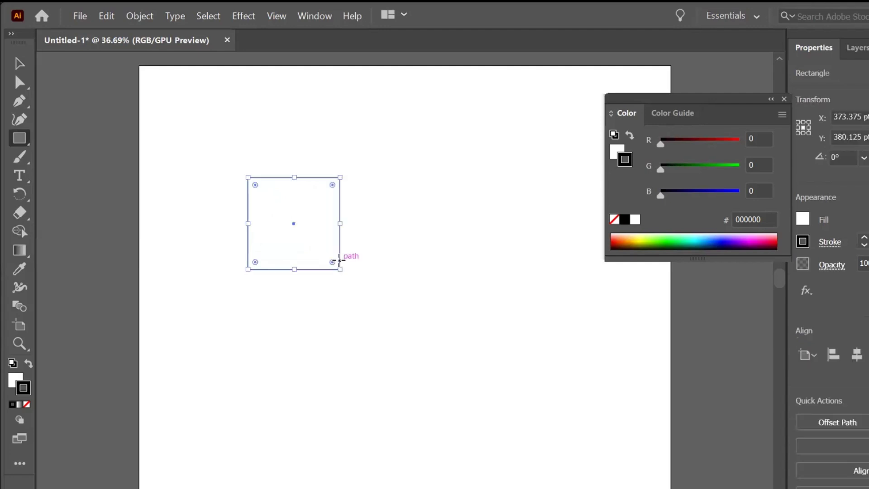
left_click(19, 63)
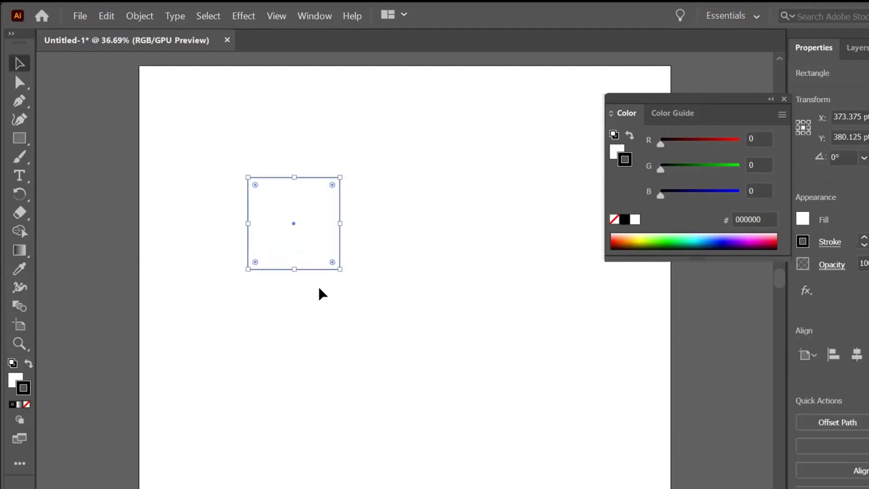
left_click_drag(293, 231, 294, 213)
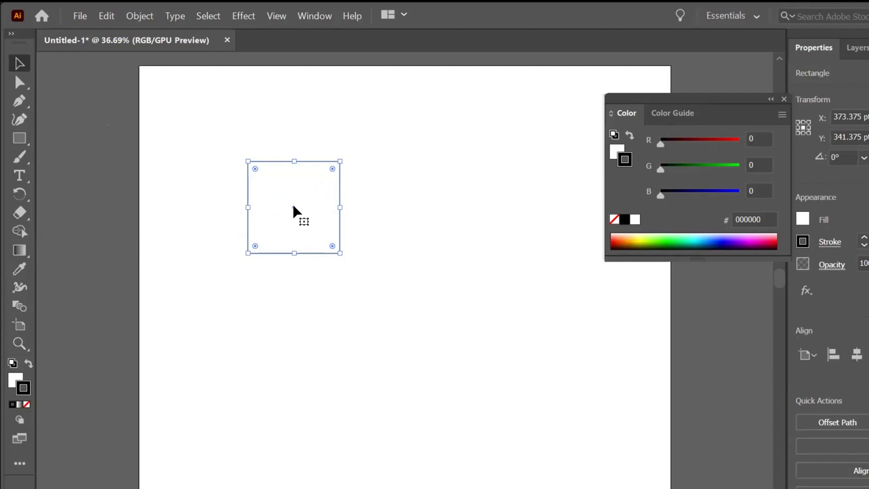
- Alt-drag one copy of the square below it and another to that copy's right
left_click(293, 206, "alt")
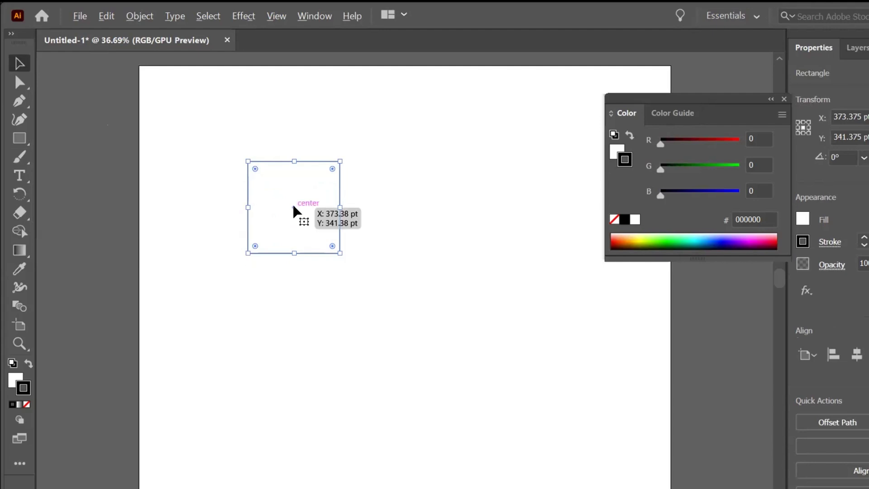
mouse_move(293, 207)
left_mouse_down()
mouse_move(293, 308)
mouse_move(291, 298)
left_mouse_up()
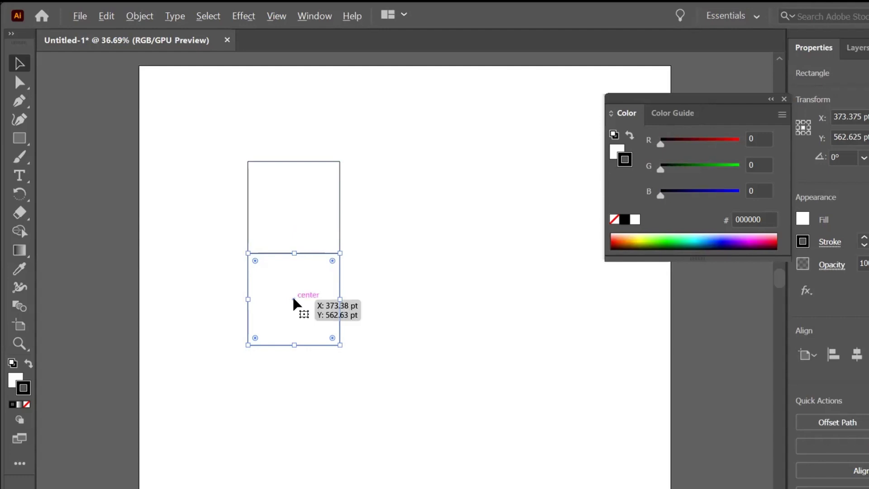
left_click_drag(294, 299, 385, 299)
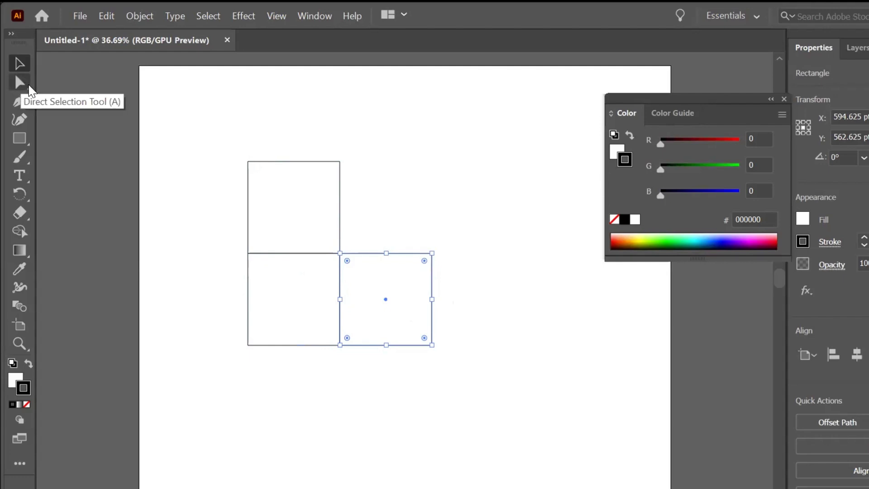
- Skew the upper square's top edge and the right square's right edge into cube faces
left_click(29, 85)
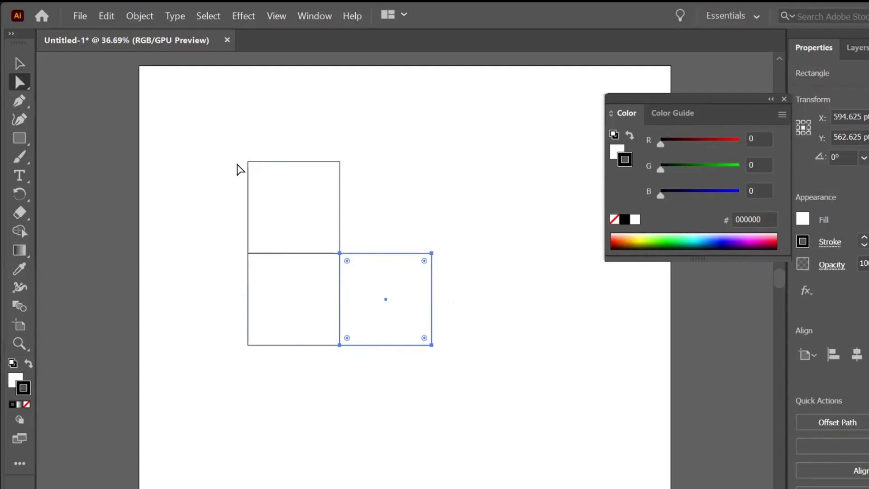
mouse_move(222, 148)
left_mouse_down()
mouse_move(302, 178)
mouse_move(354, 182)
left_mouse_up()
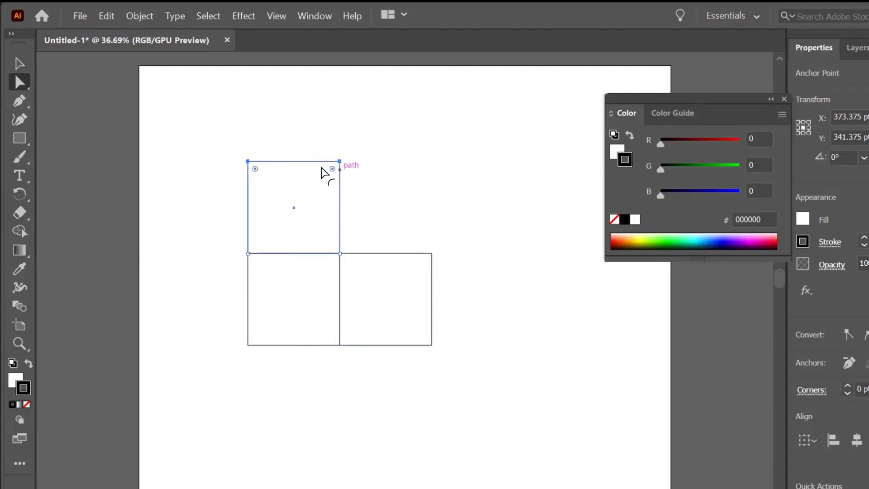
left_click_drag(291, 161, 322, 228)
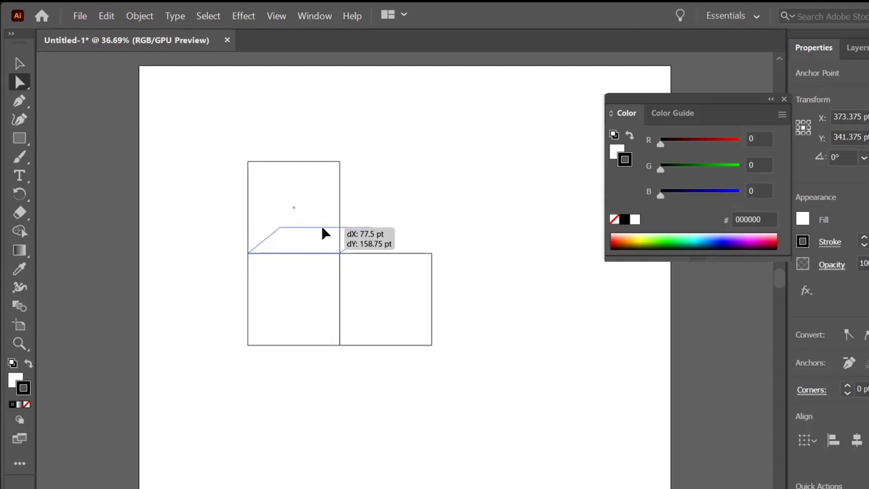
left_click_drag(322, 228, 322, 227)
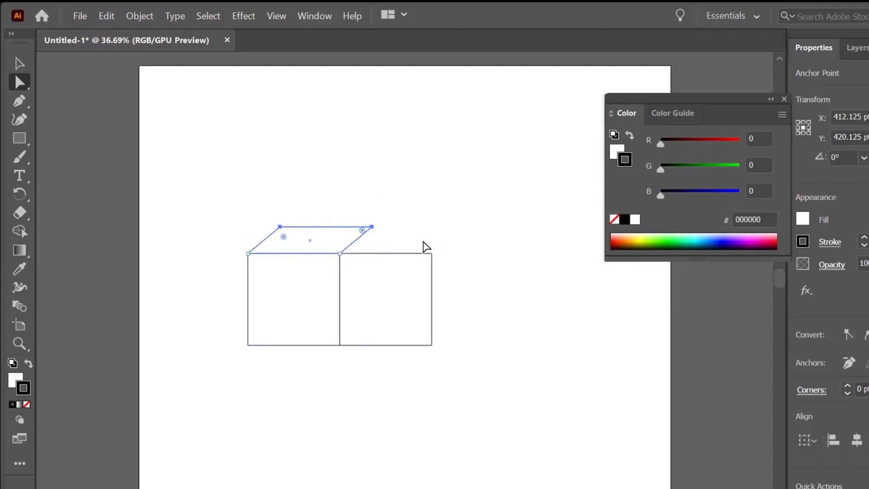
mouse_move(420, 234)
left_mouse_down()
mouse_move(433, 342)
mouse_move(450, 359)
left_mouse_up()
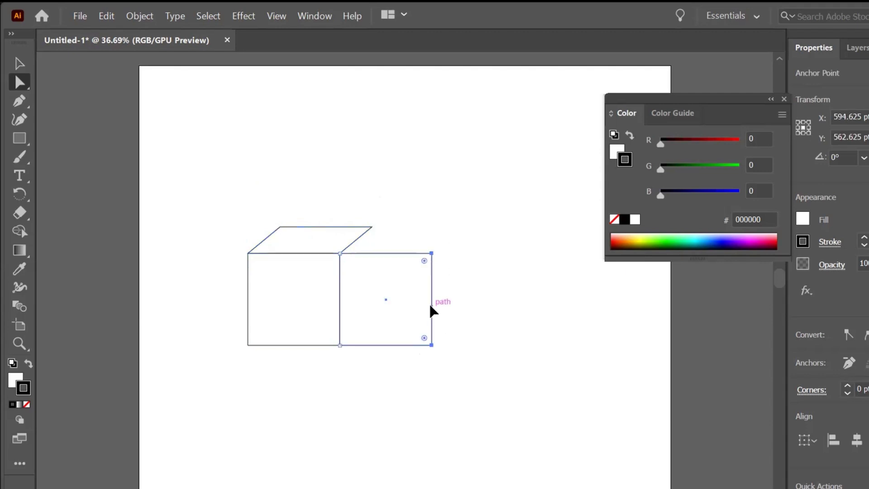
left_click_drag(432, 307, 371, 279)
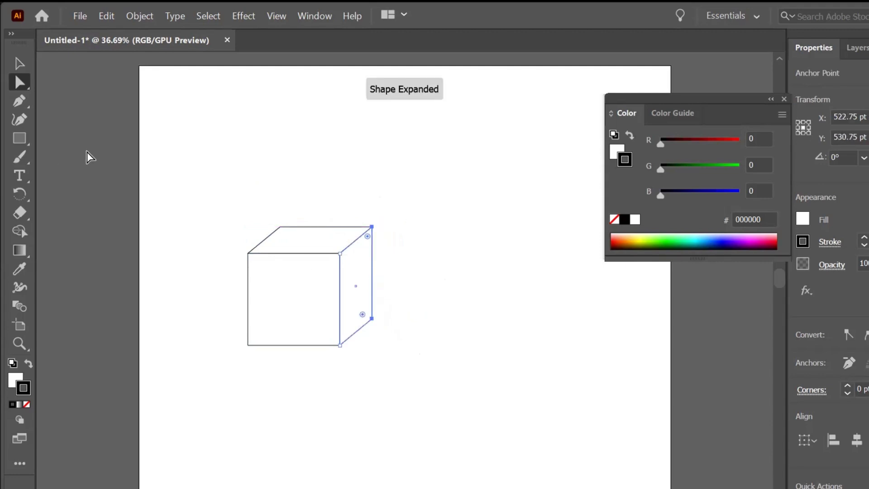
left_click(22, 58)
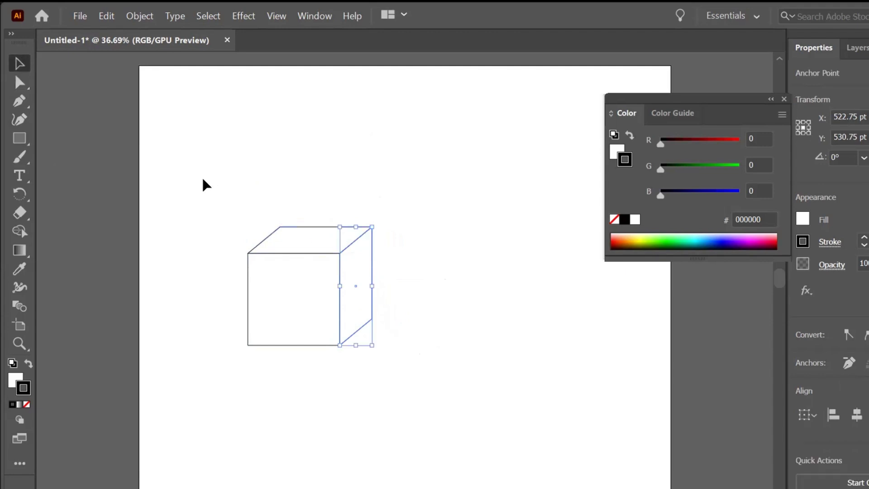
left_click_drag(202, 176, 398, 390)
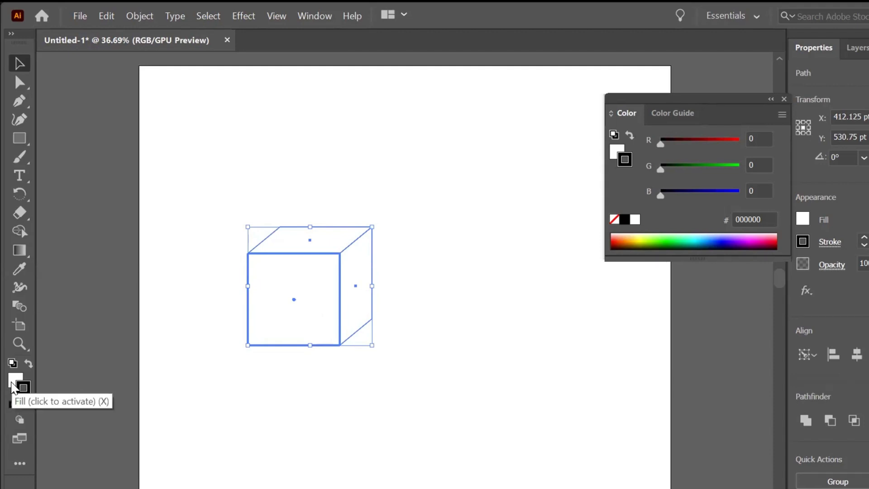
left_click(13, 388)
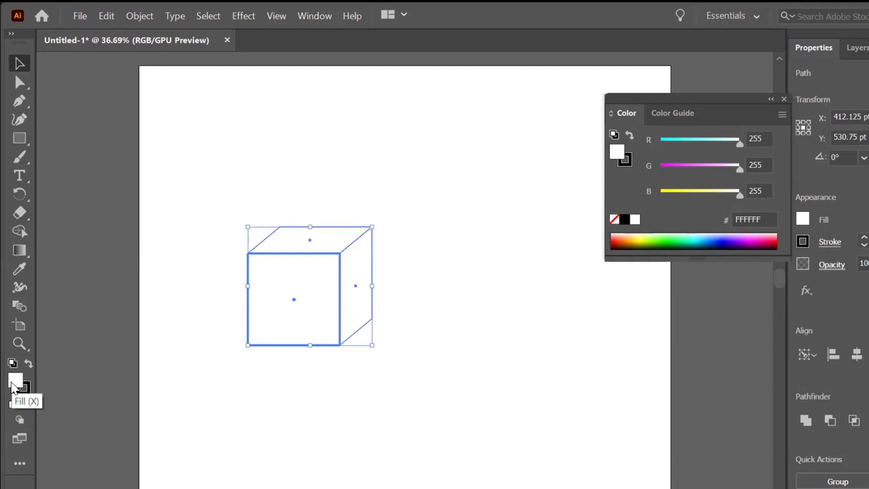
left_click(30, 398)
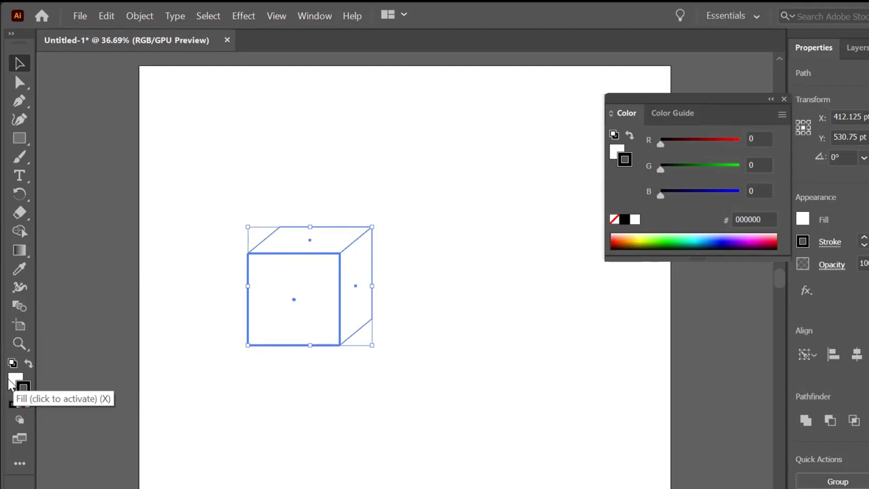
left_click(10, 384)
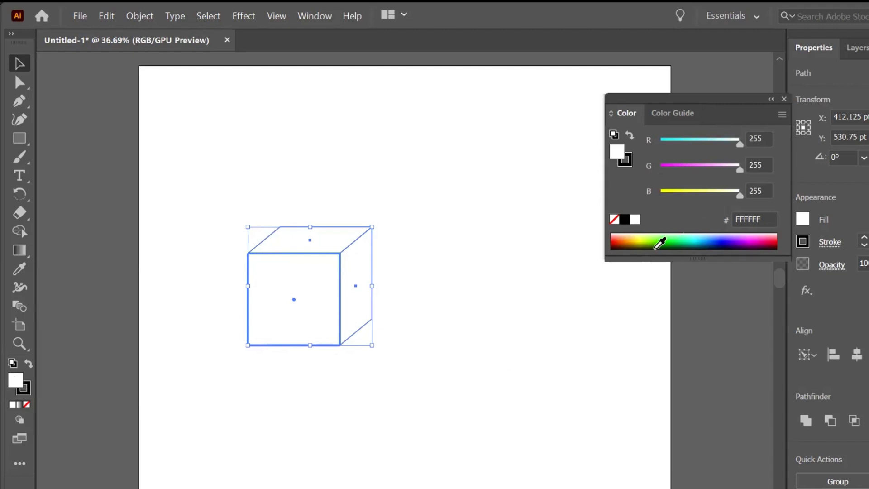
left_click(642, 240)
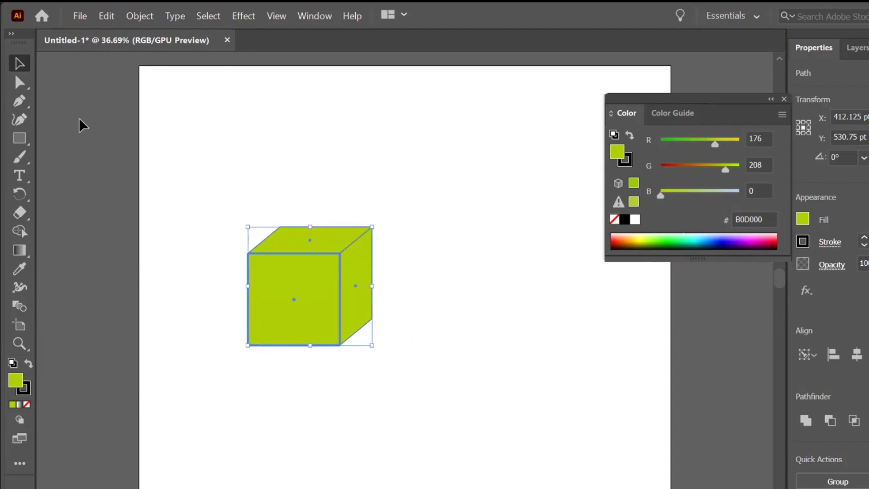
key("d")
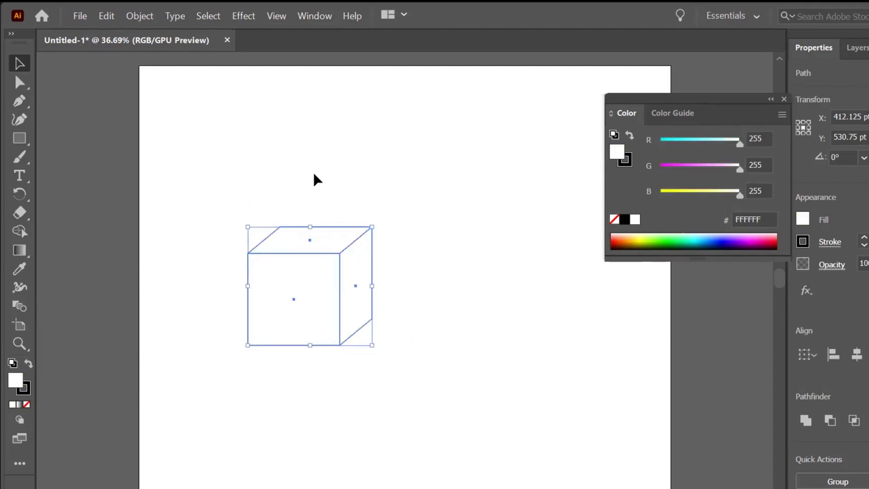
left_click(451, 270)
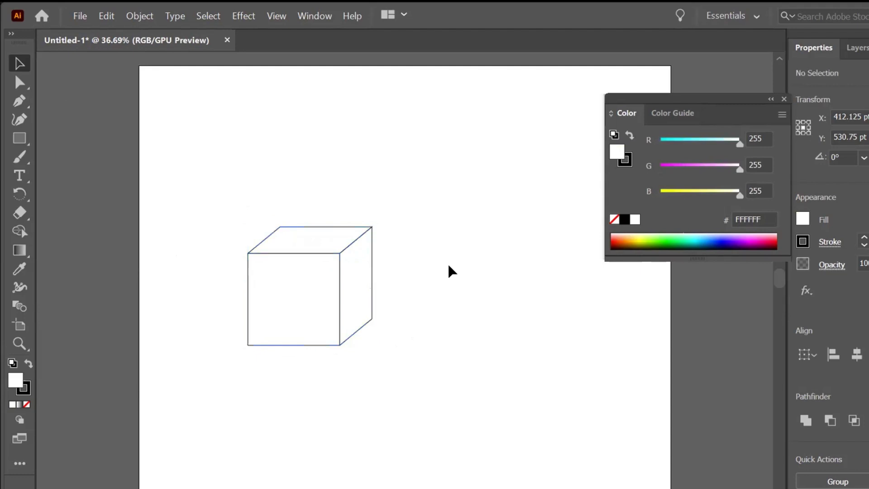
- Try olive, blue and light cyan fills on the front face, then set it to None
left_click(302, 312)
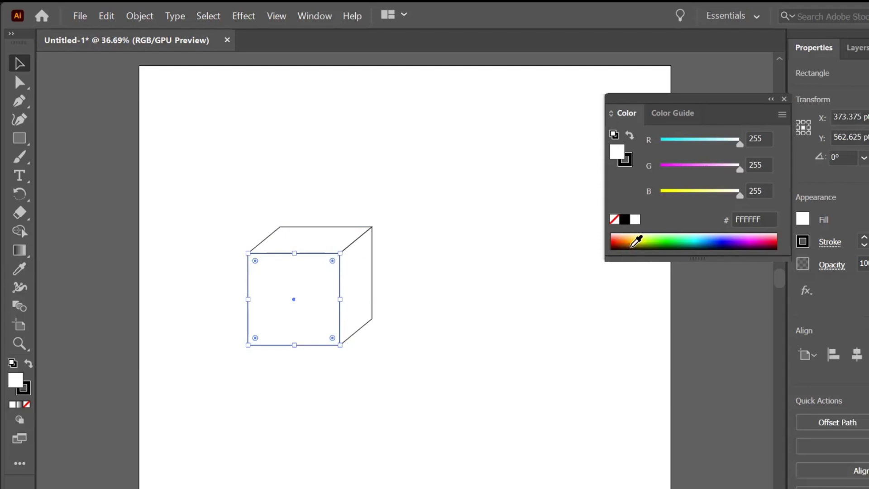
left_click(637, 243)
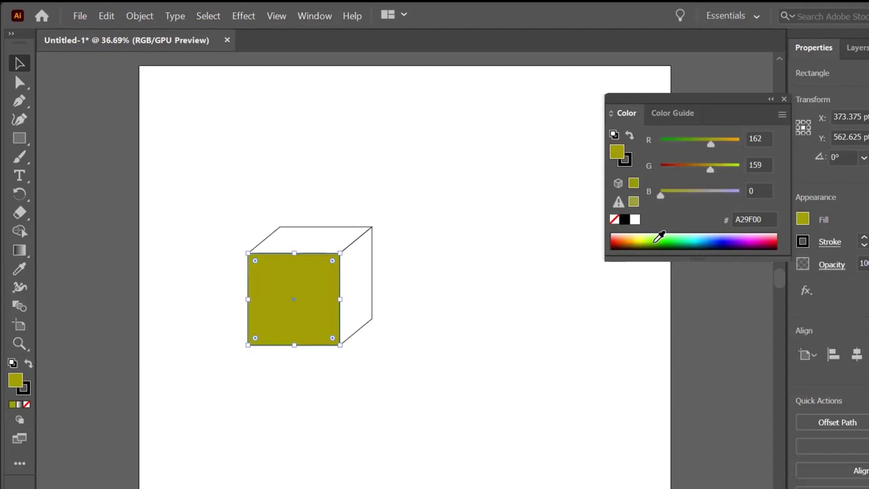
left_click(671, 241)
left_click(700, 241)
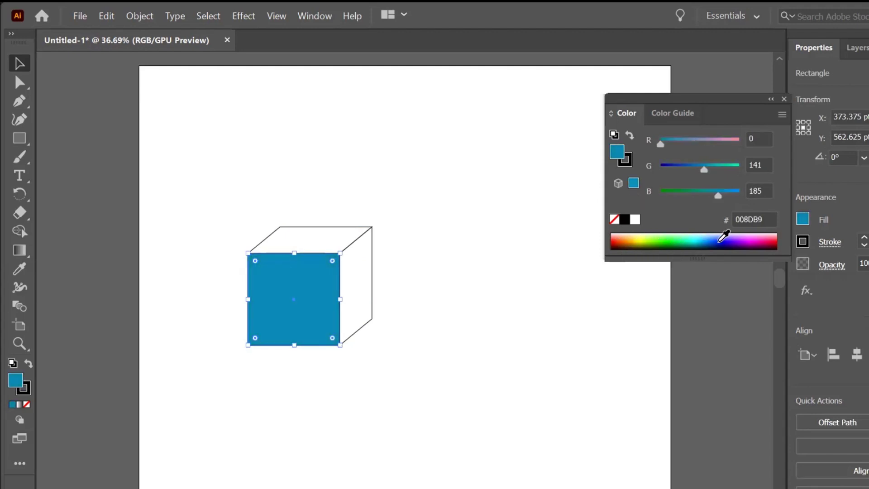
left_click(694, 236)
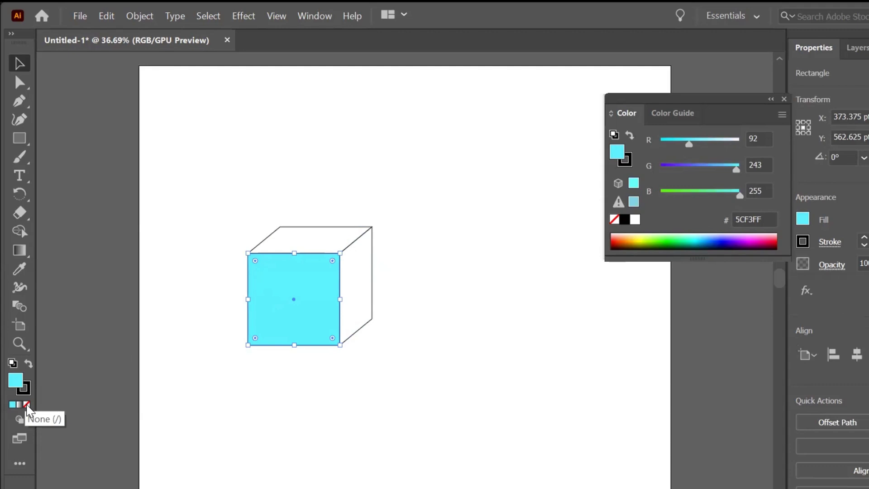
left_click(27, 405)
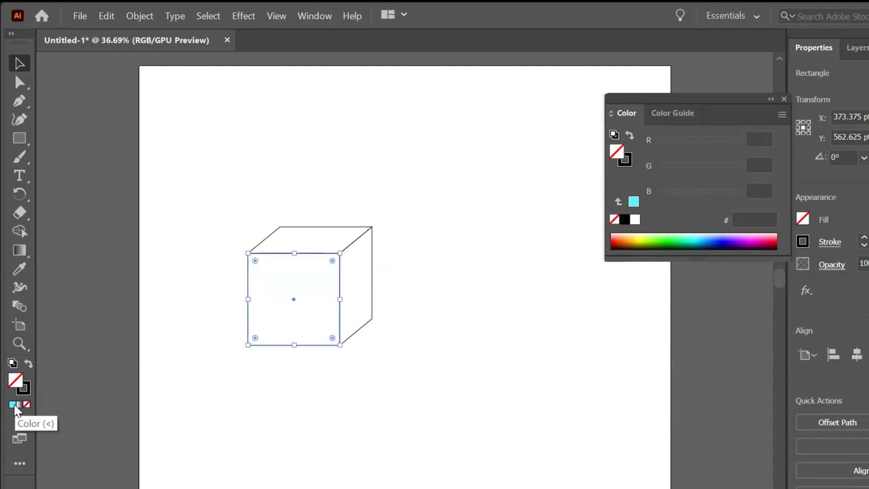
- Apply a linear gradient to the front face from cyan to blue 0000FF
left_click(19, 405)
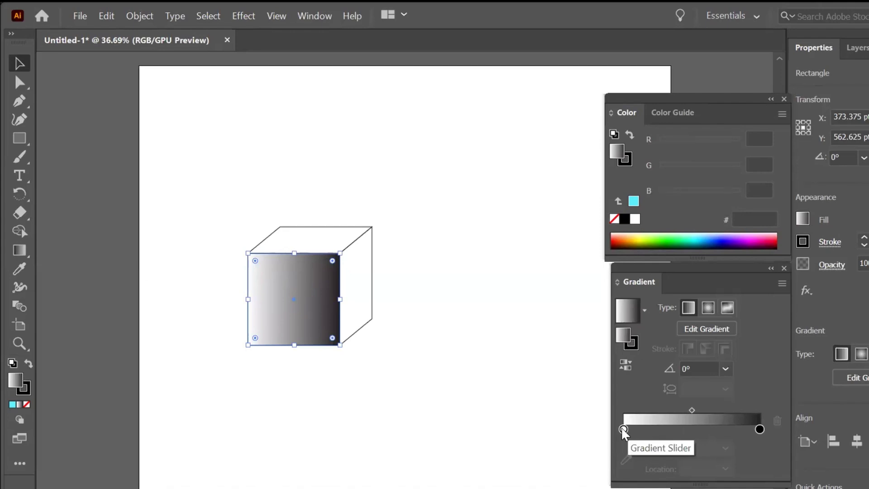
left_click(623, 429)
double_click(623, 429)
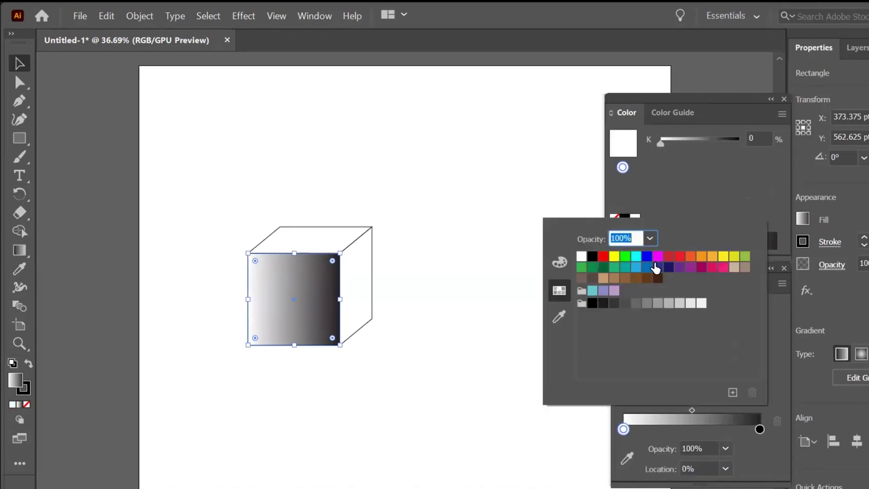
left_click(633, 258)
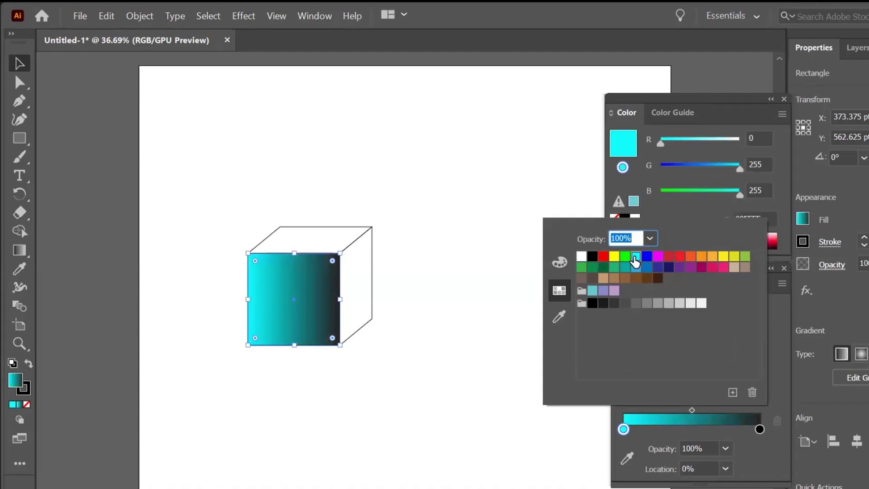
left_click(759, 429)
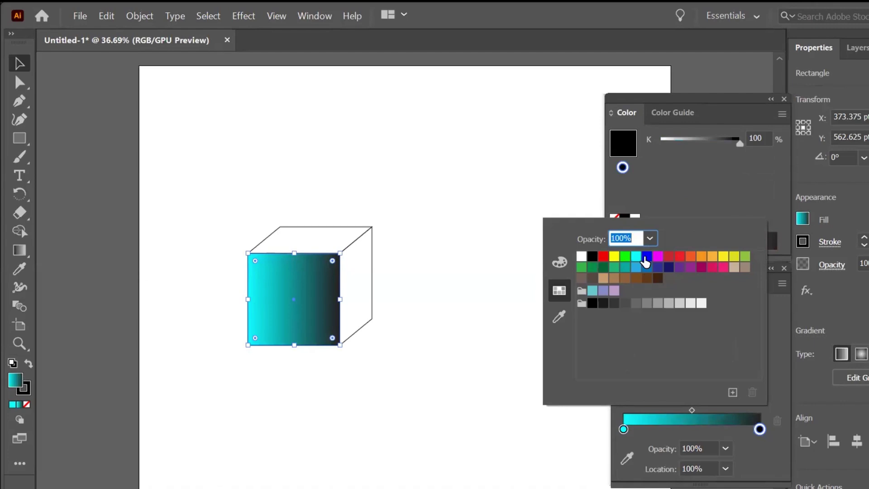
left_click(646, 257)
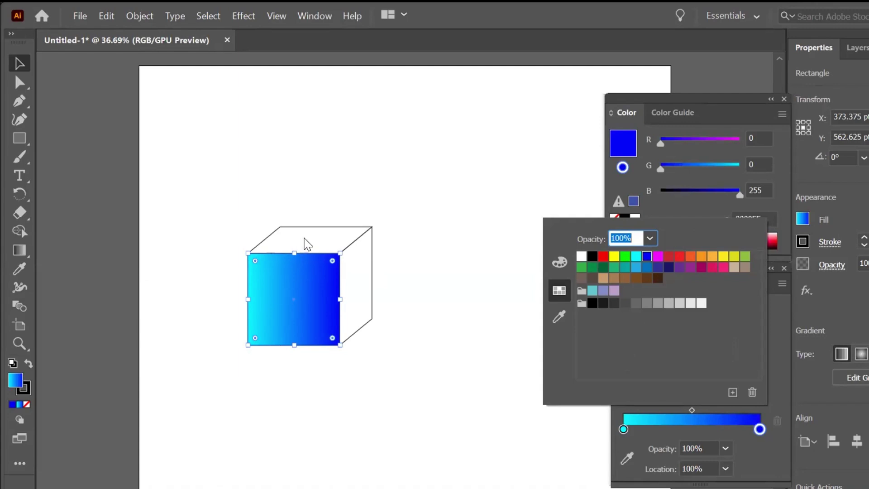
left_click(306, 244)
- Reset the top and side faces to defaults and fill both with the cyan-to-blue gradient
left_click(309, 248)
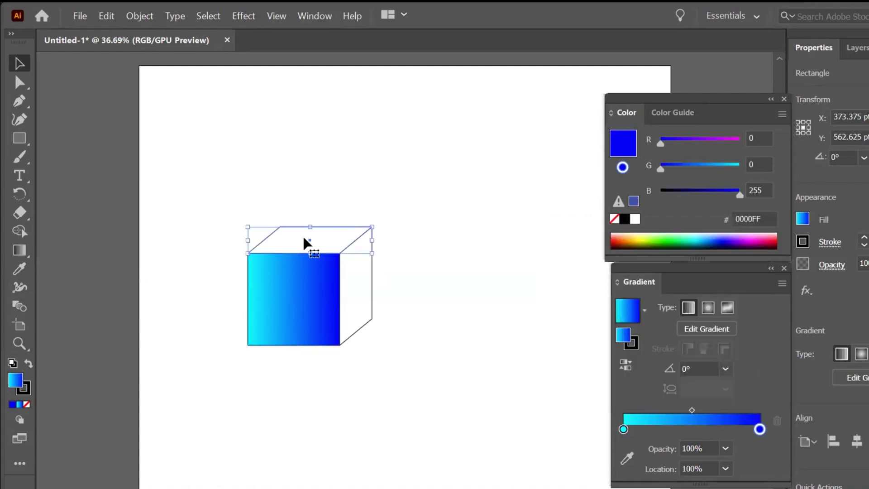
key("d")
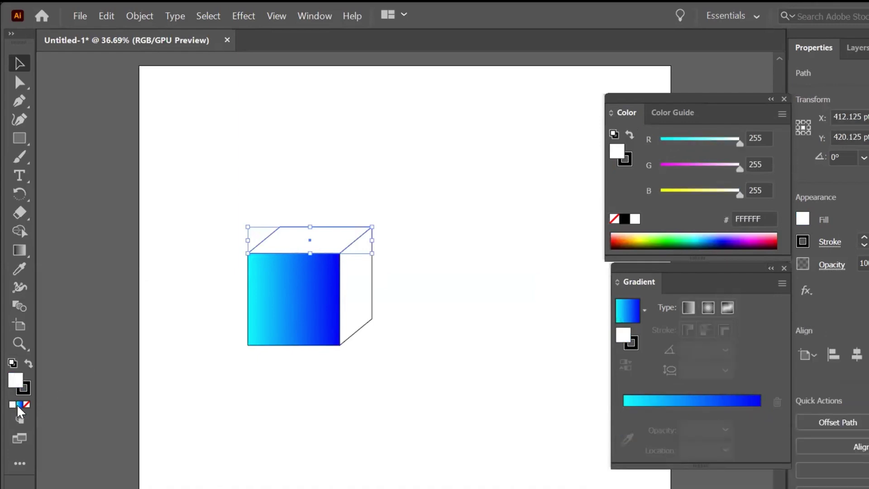
left_click(20, 409)
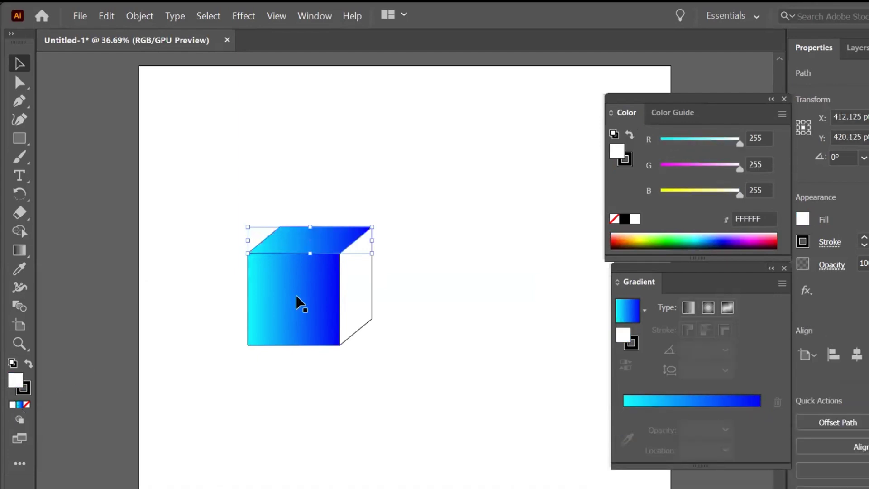
left_click(356, 299)
key("d")
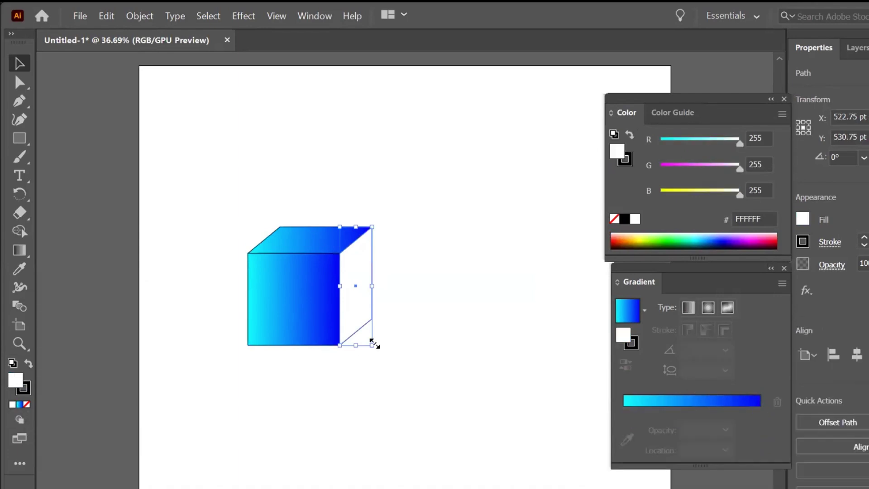
key("period")
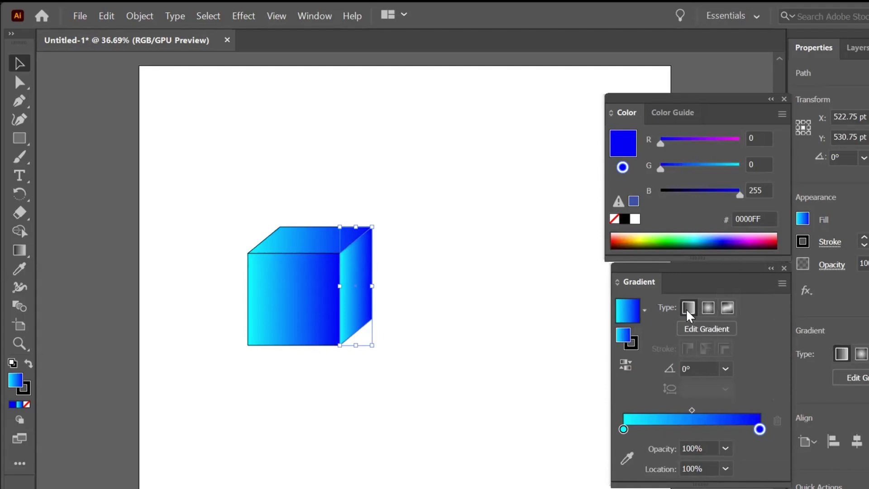
- Set the right face's gradient to Radial after trying Freeform, then close the Gradient panel
left_click(710, 311)
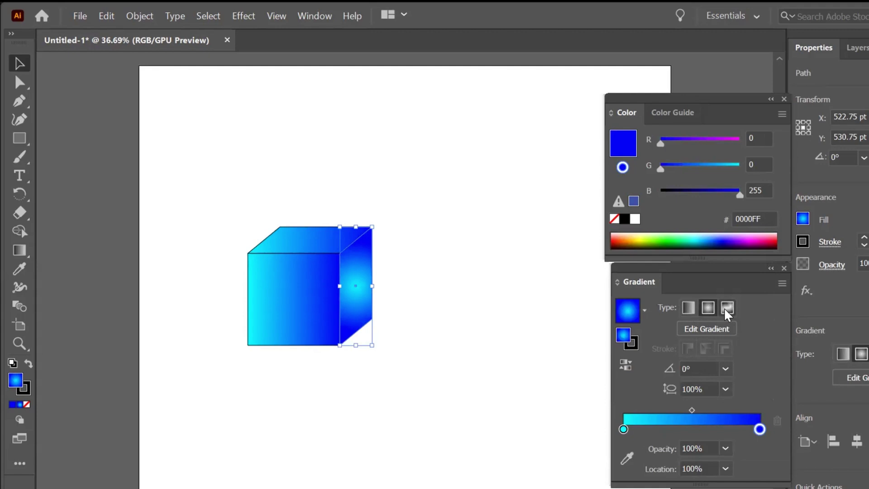
left_click(726, 309)
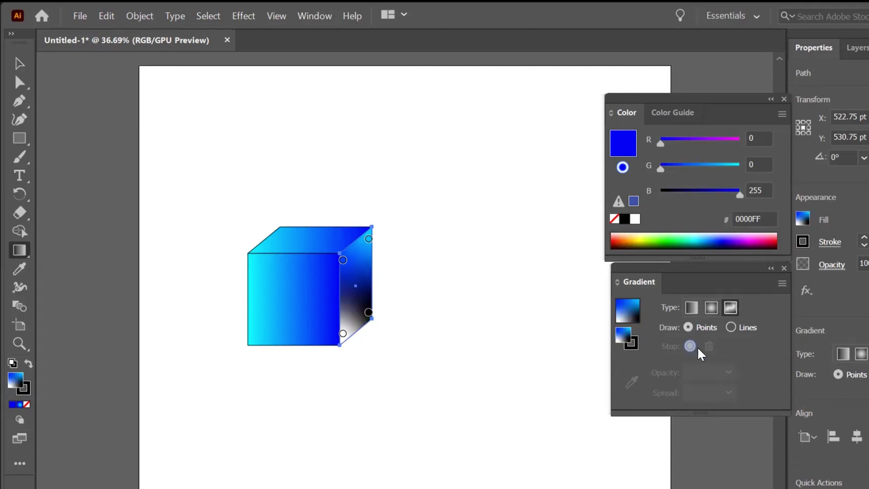
left_click(711, 308)
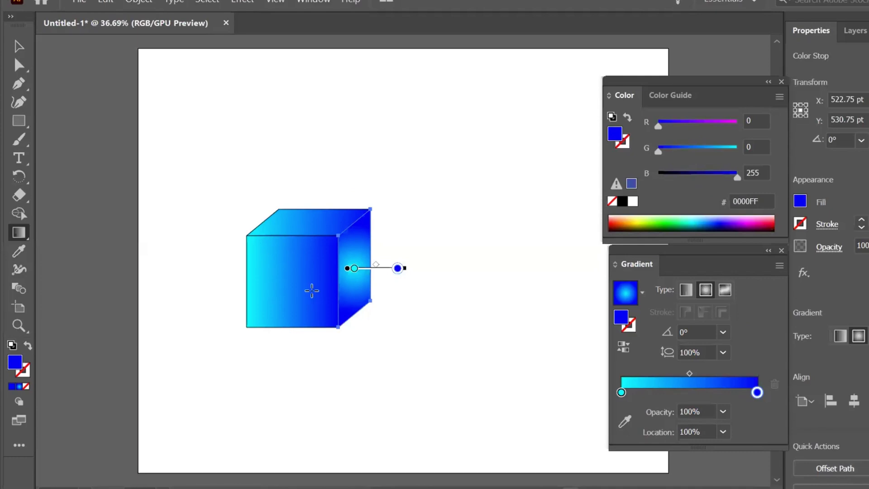
mouse_move(376, 268)
left_click(780, 251)
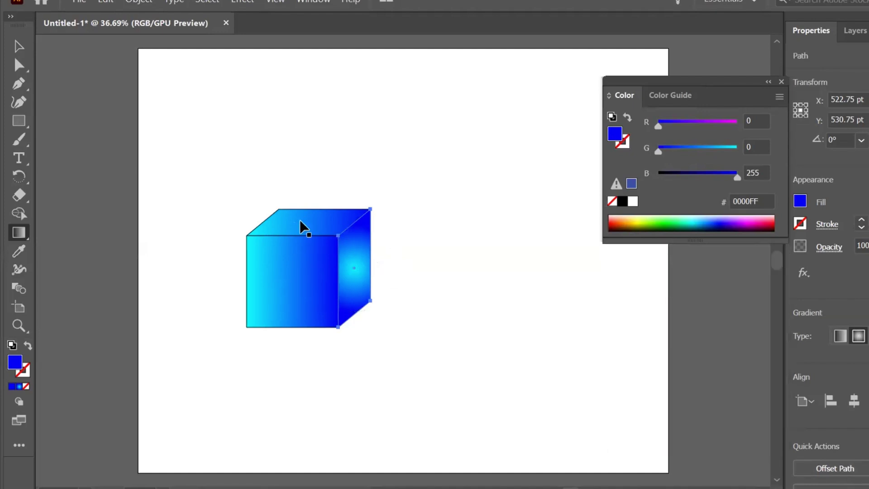
- Undo the cube-face gradients, set the front face fill to None, and select the whole cube
key("ctrl+z")
key("ctrl+shift+z")
key("ctrl+z")
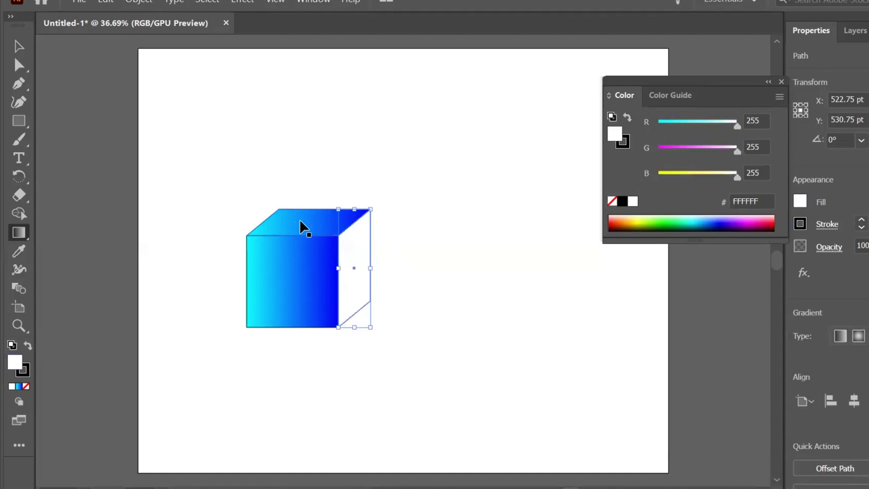
key("ctrl+z")
key("ctrl+z")
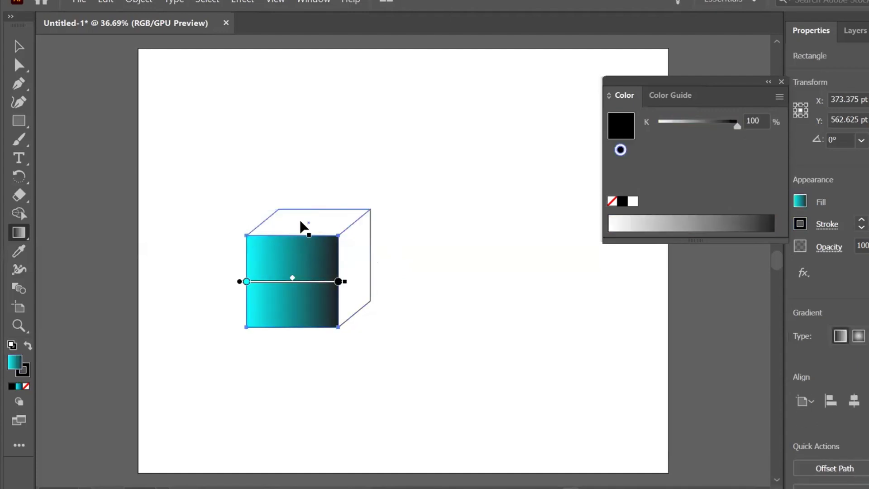
key("ctrl")
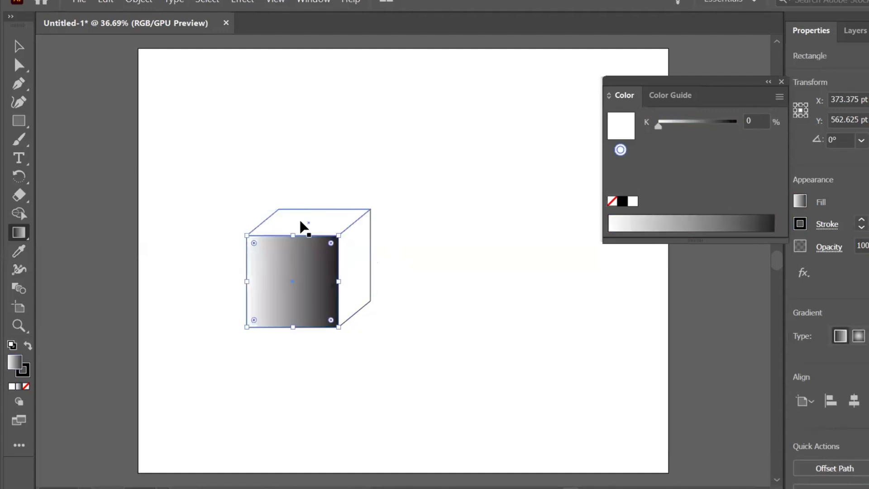
key("slash")
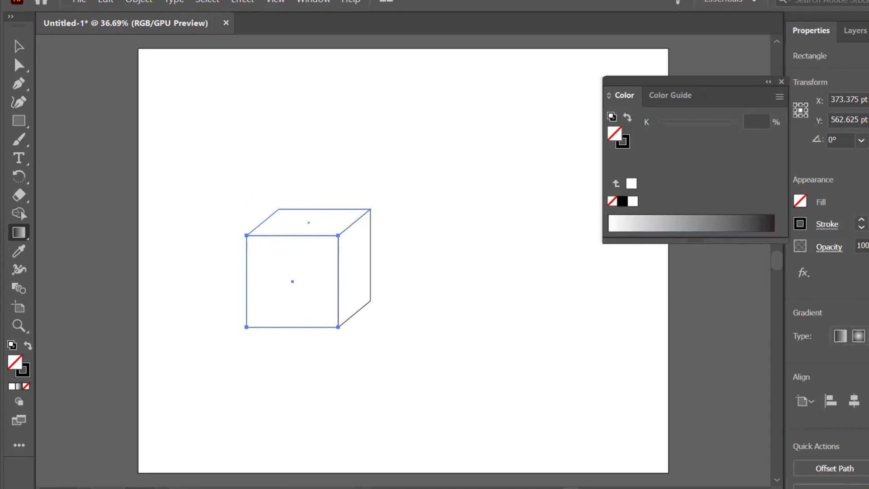
left_click_drag(208, 163, 376, 365)
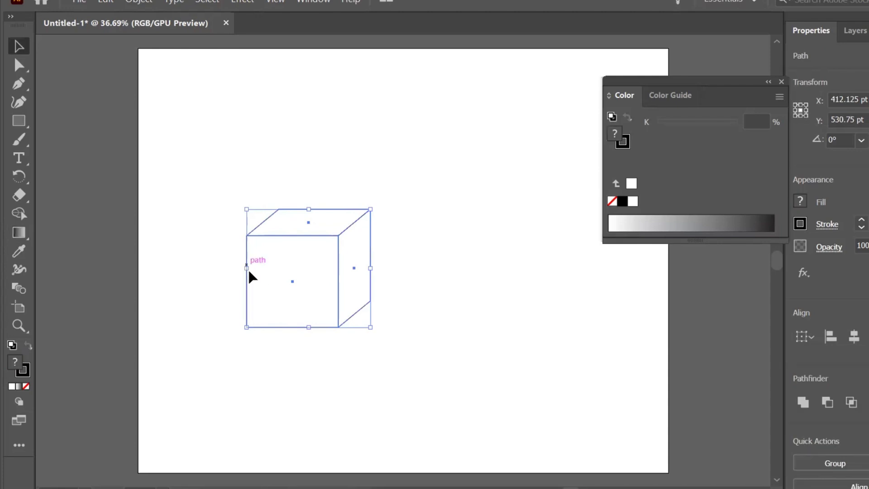
- Move the cube's left-edge anchors 66.25 pt right and raise its bottom anchors about 51 pt
left_click(19, 66)
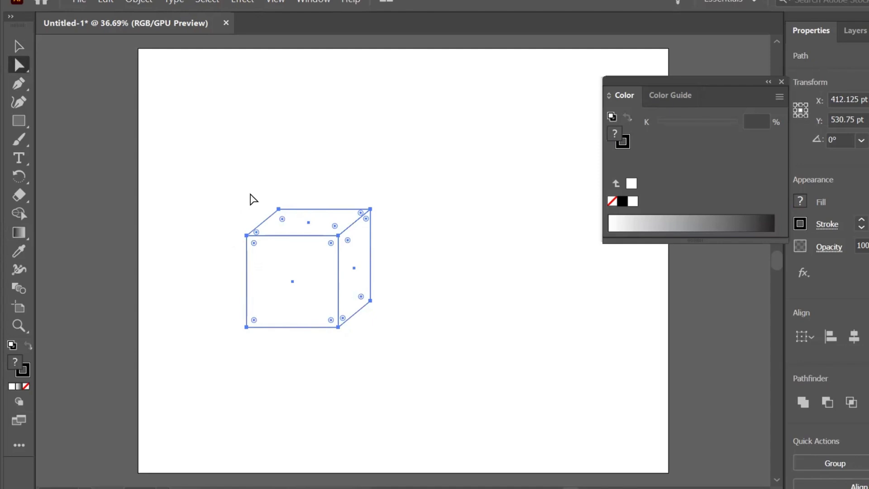
left_click_drag(233, 190, 284, 357)
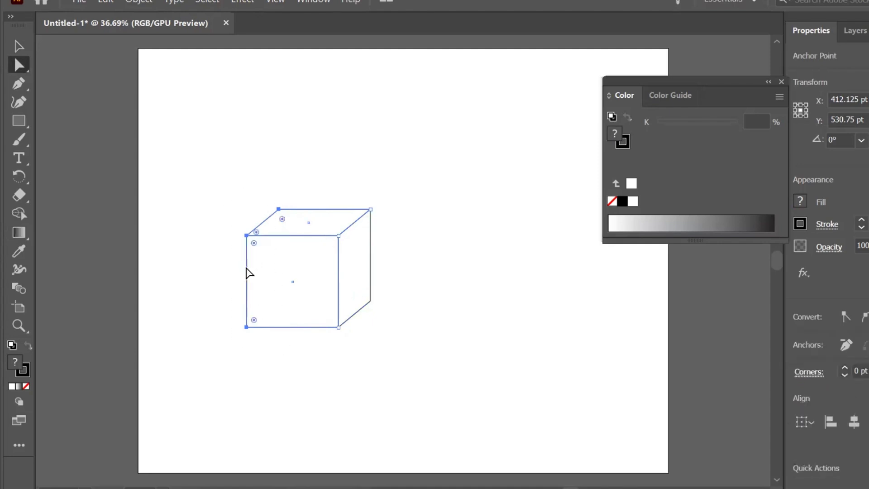
left_click_drag(245, 265, 266, 270)
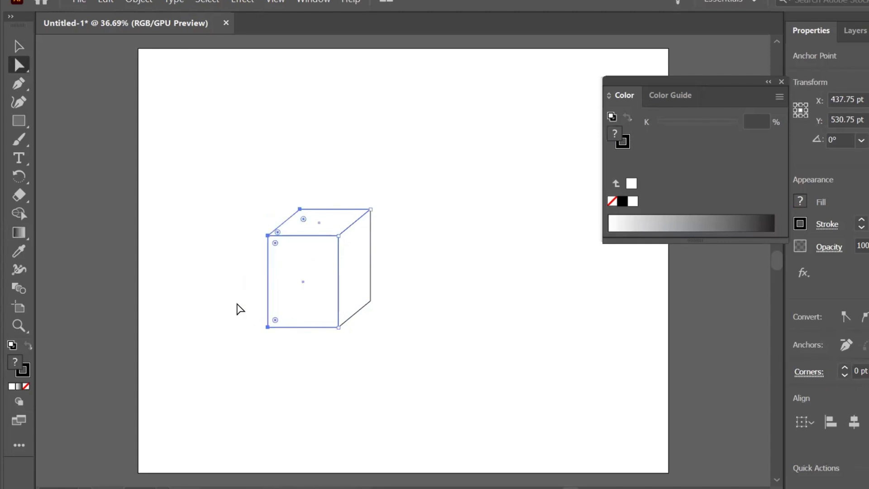
mouse_move(230, 323)
left_mouse_down()
mouse_move(398, 344)
mouse_move(409, 375)
left_mouse_up()
left_click_drag(199, 289, 423, 348)
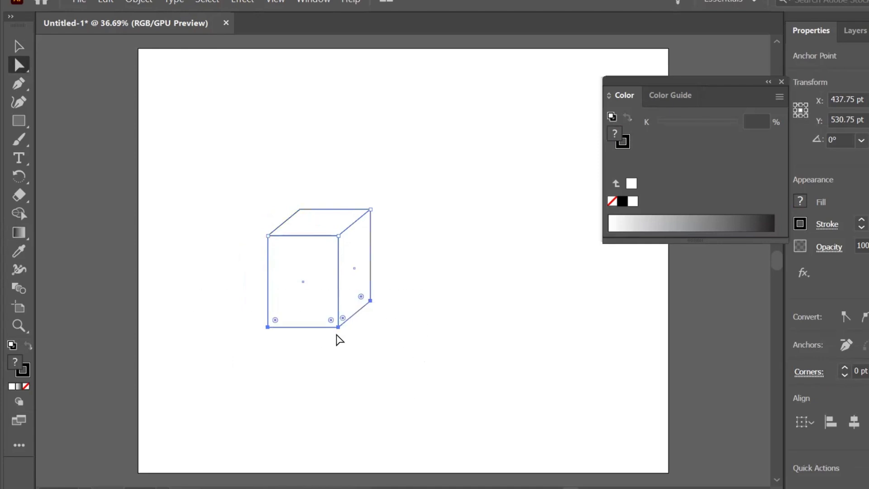
left_click_drag(338, 326, 339, 307)
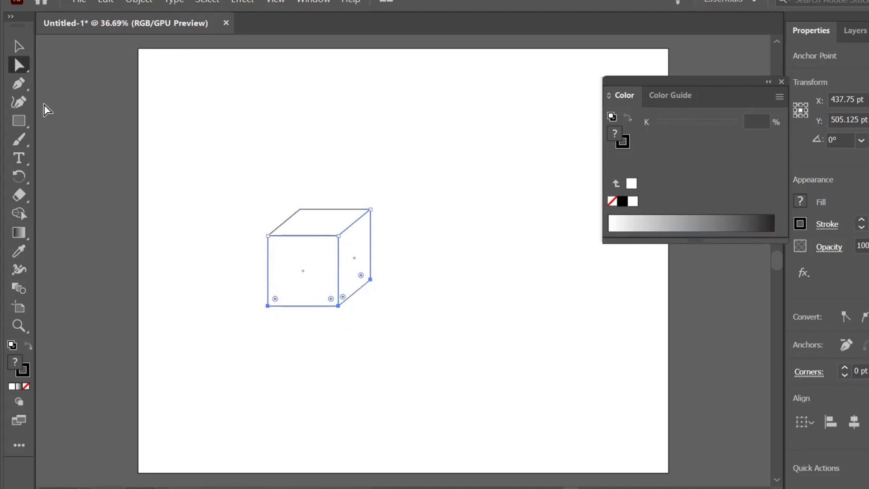
- Pull the cube's front face off to the left
left_click(16, 46)
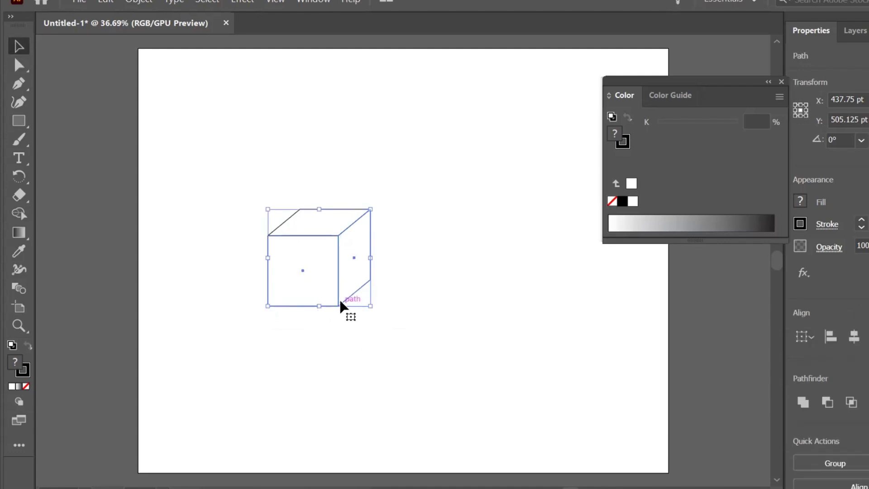
left_click_drag(379, 362, 381, 362)
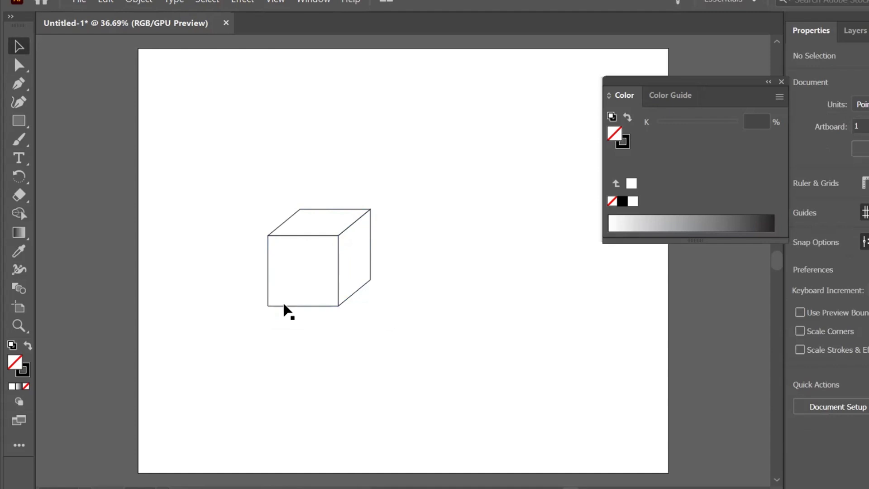
left_click_drag(283, 306, 249, 310)
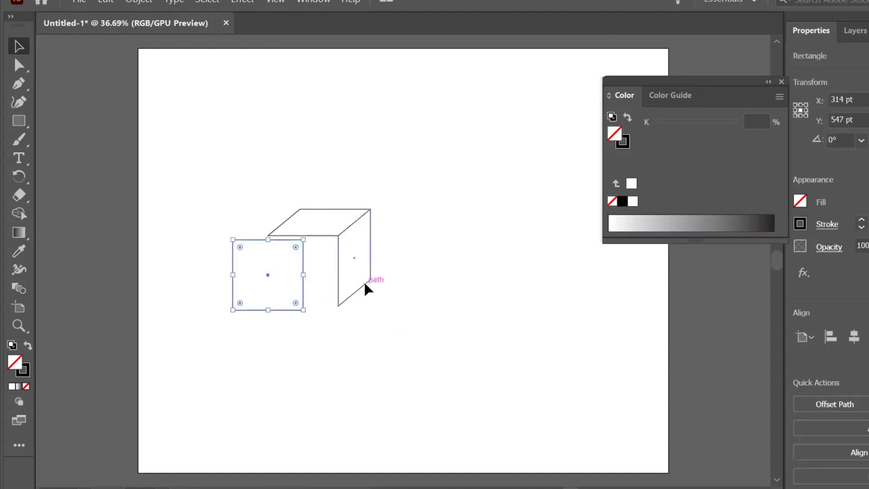
- Undo the right- and front-face moves, then select all three cube faces together
left_click_drag(365, 284, 403, 288)
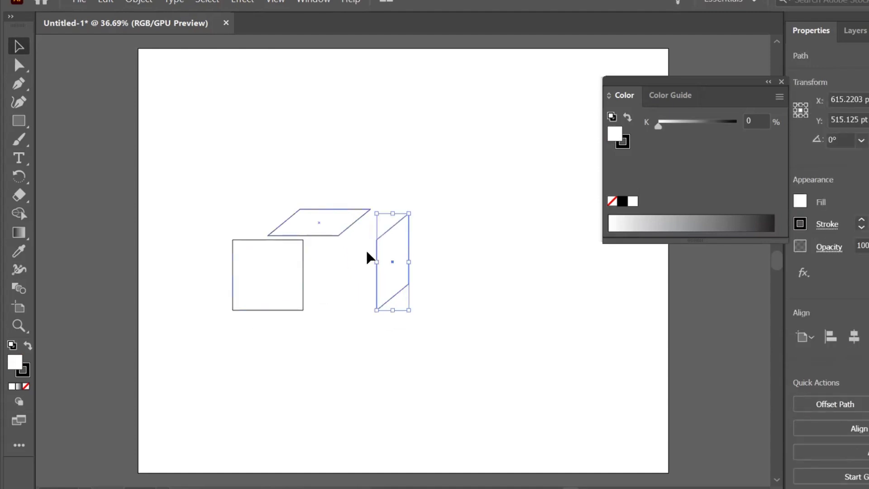
key("ctrl+z")
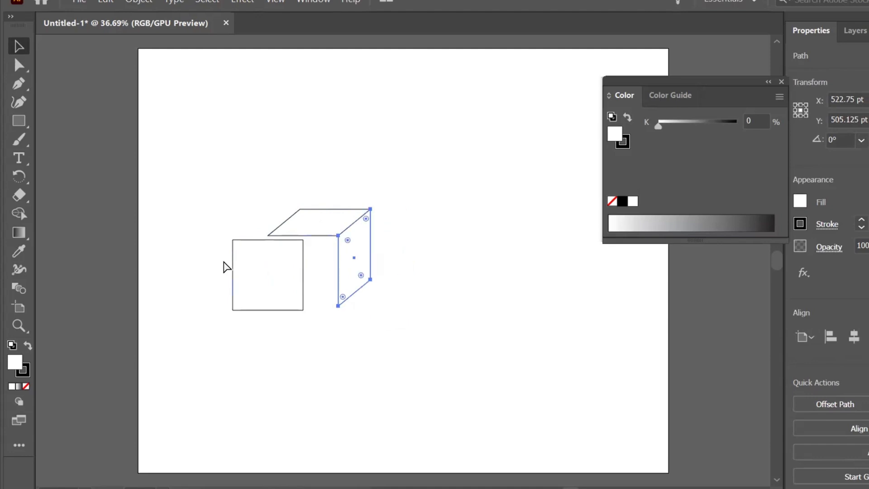
key("ctrl+z")
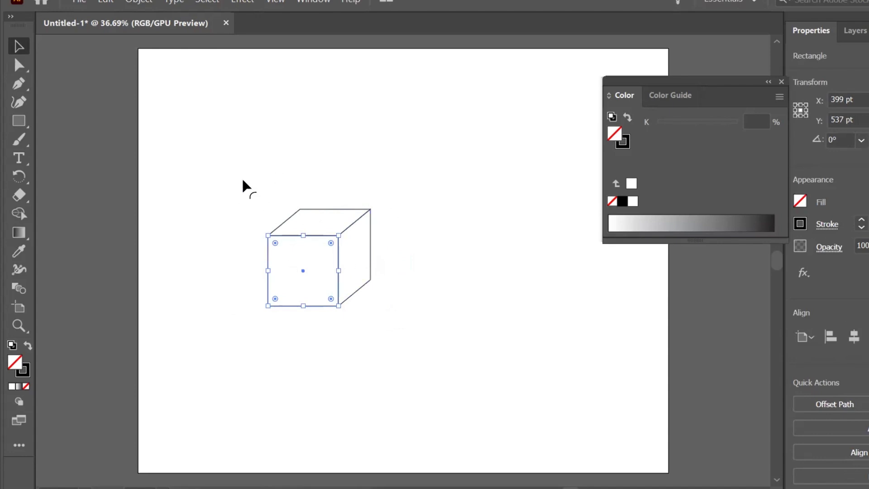
left_click(186, 171)
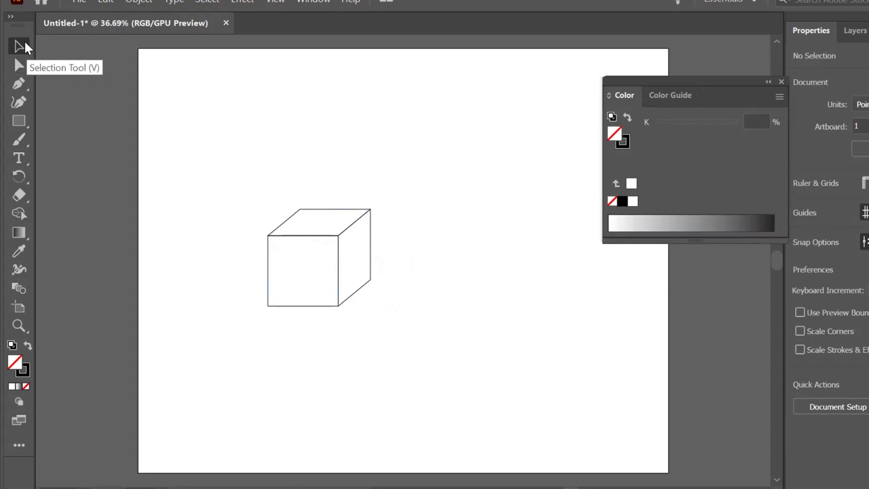
left_click_drag(254, 177, 442, 356)
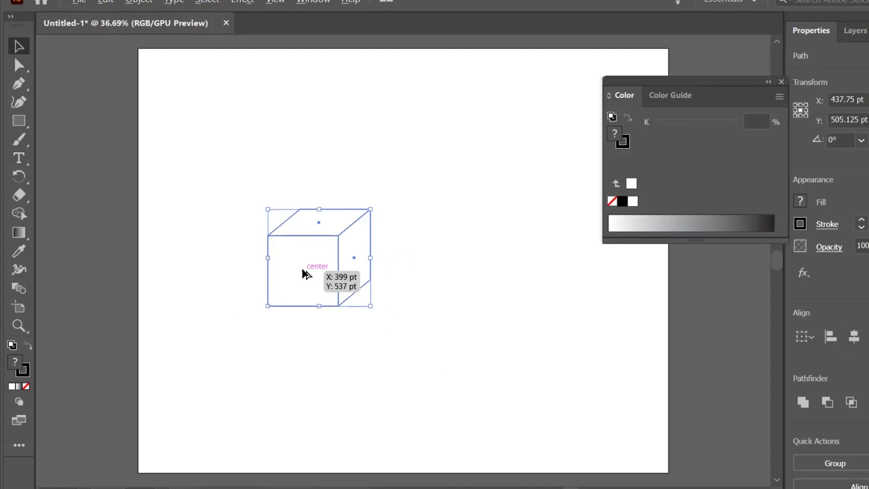
- Duplicate the cube to the right of the original and select the copy
left_click_drag(304, 269, 419, 264)
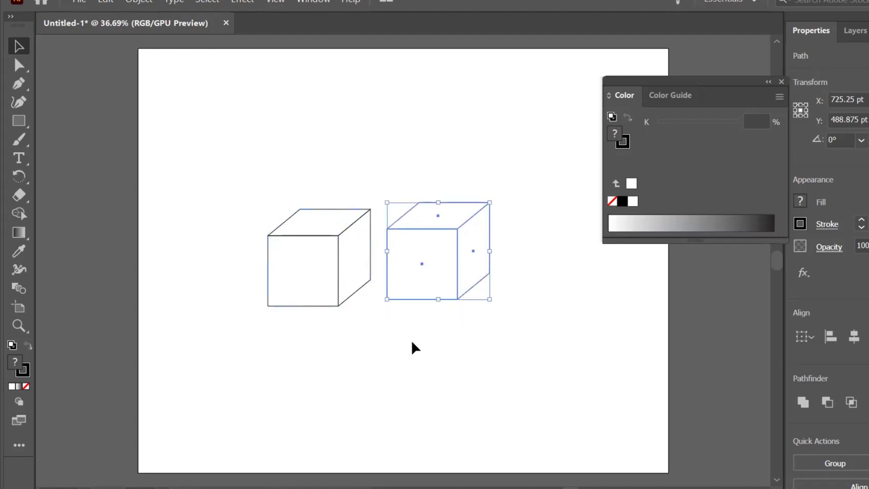
left_click(426, 342)
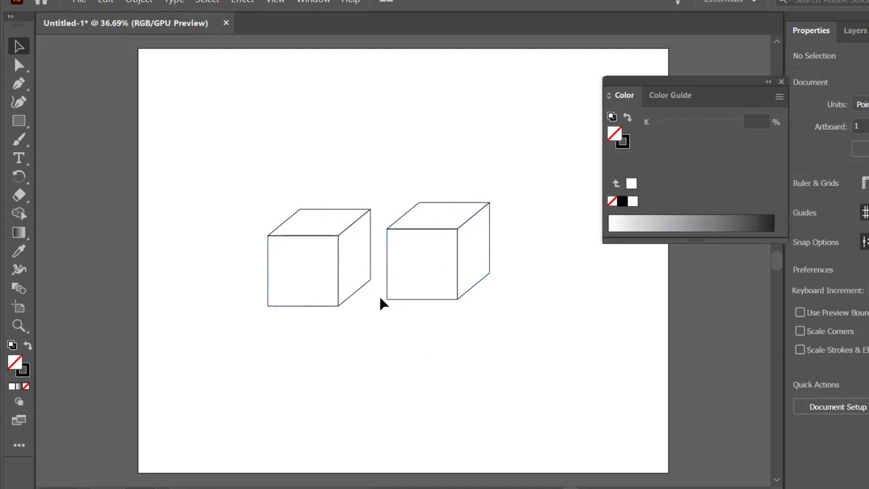
left_click_drag(371, 285, 512, 321)
- Raise the copy's bottom anchors about 122 pt into a flat slab, then select the whole slab
left_click(24, 69)
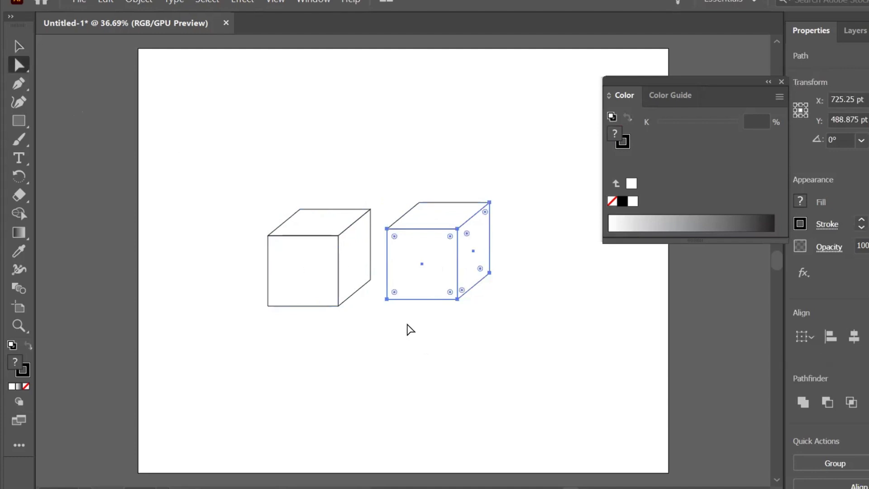
left_click_drag(376, 284, 523, 321)
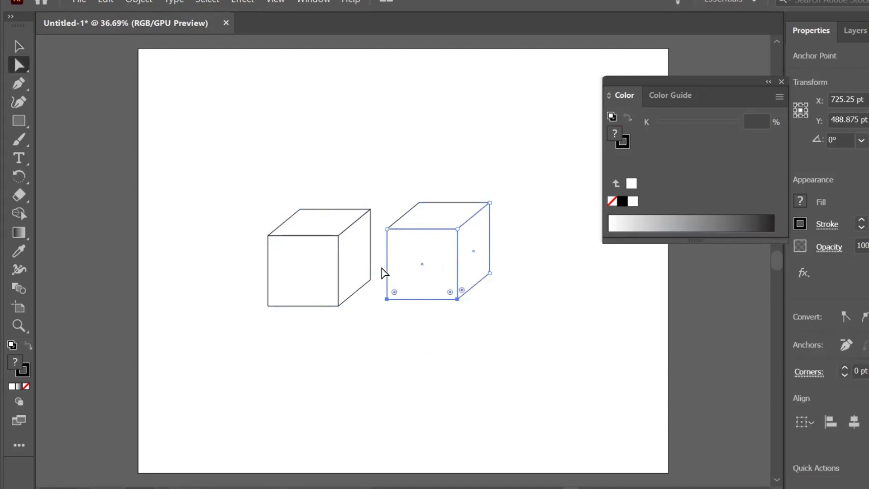
left_click_drag(375, 272, 547, 305)
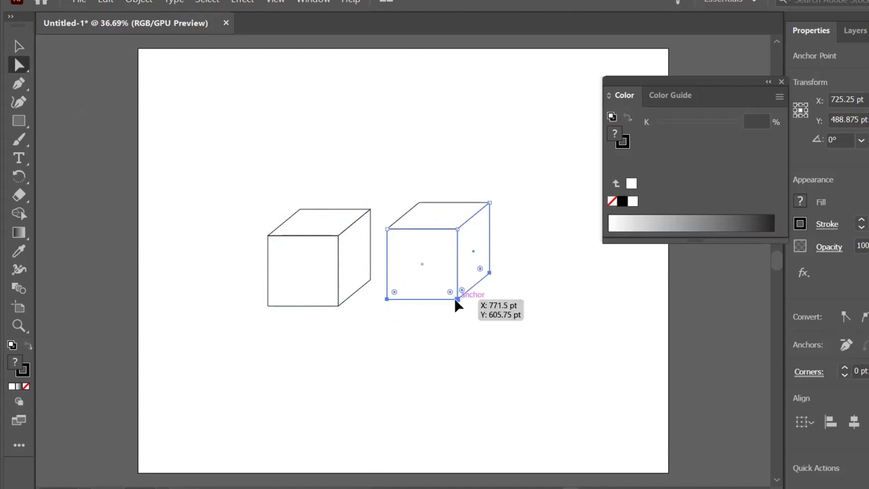
left_click_drag(456, 300, 455, 249)
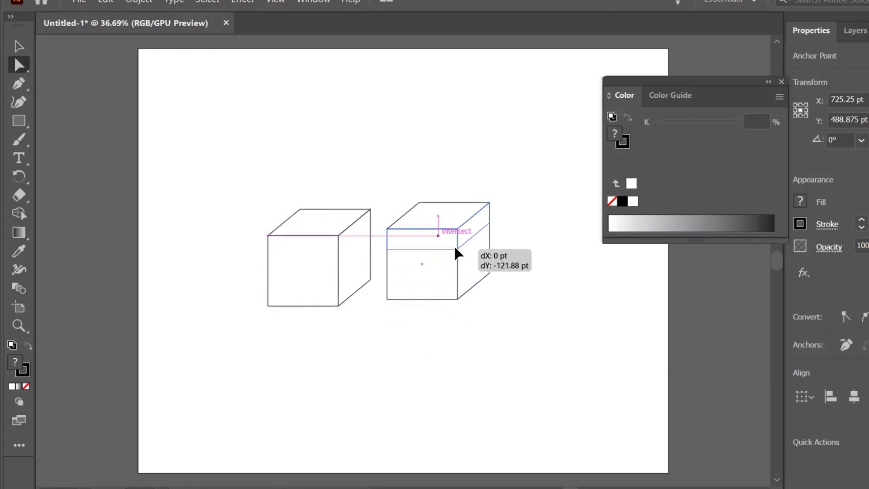
left_click_drag(456, 249, 456, 246)
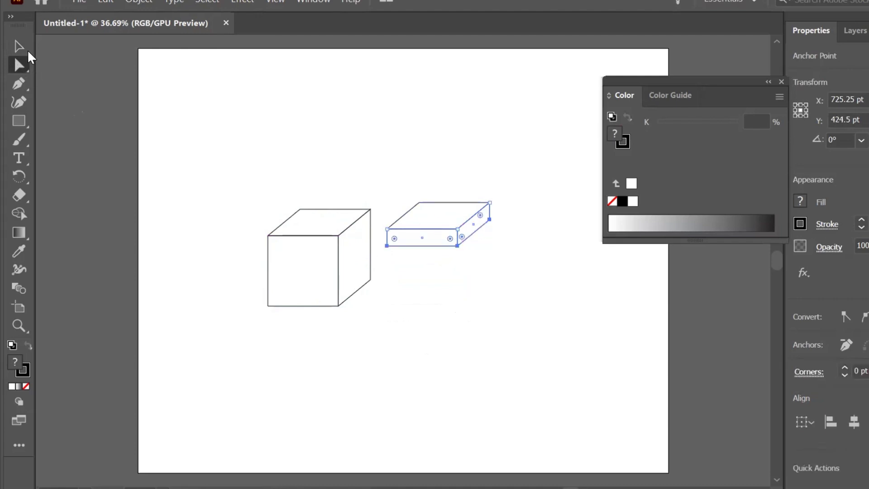
left_click(22, 50)
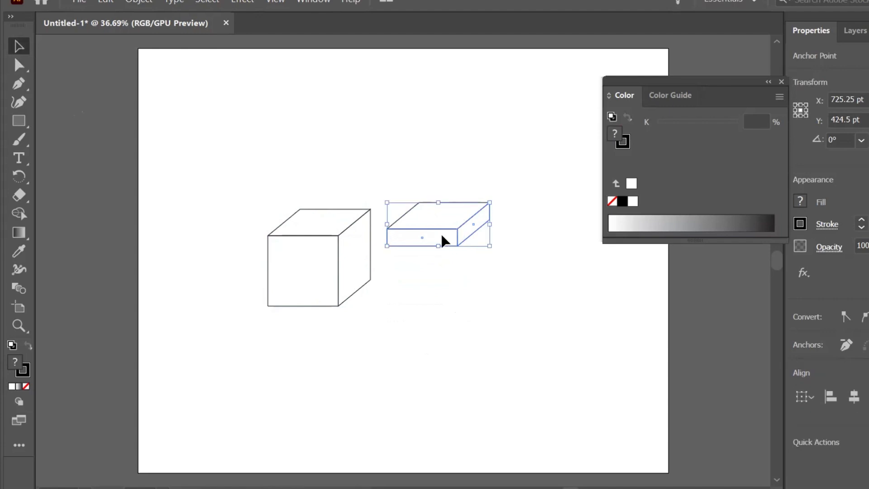
left_click_drag(441, 232, 333, 217)
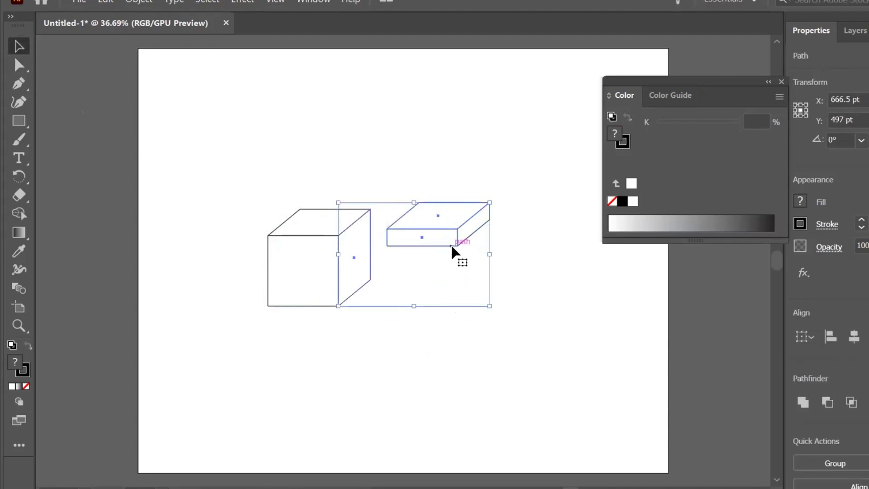
left_click(583, 263)
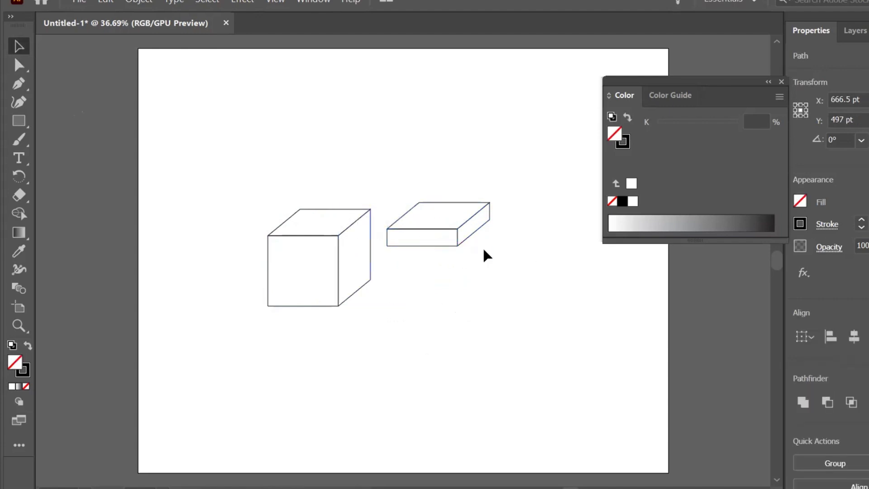
mouse_move(390, 174)
left_mouse_down()
mouse_move(487, 266)
mouse_move(449, 239)
left_mouse_up()
- Place the flat box on top of the cube as a lid
left_click(445, 246)
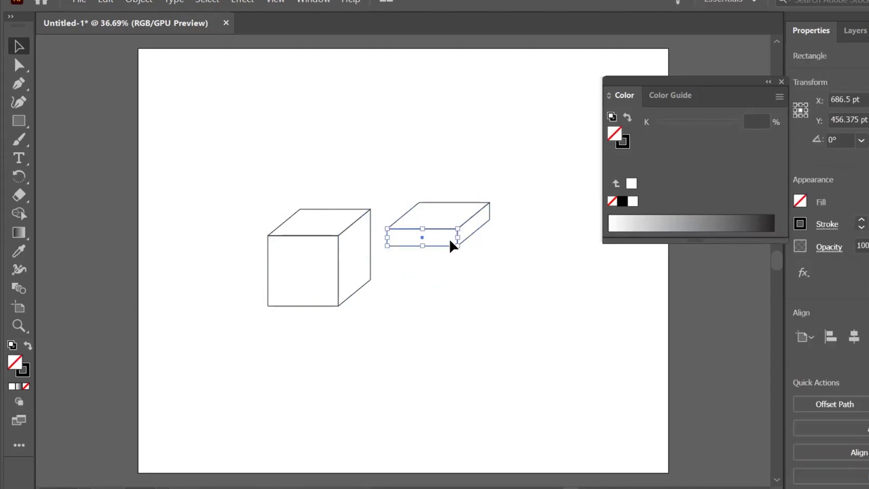
mouse_move(397, 177)
left_mouse_down()
mouse_move(482, 262)
mouse_move(340, 230)
left_mouse_up()
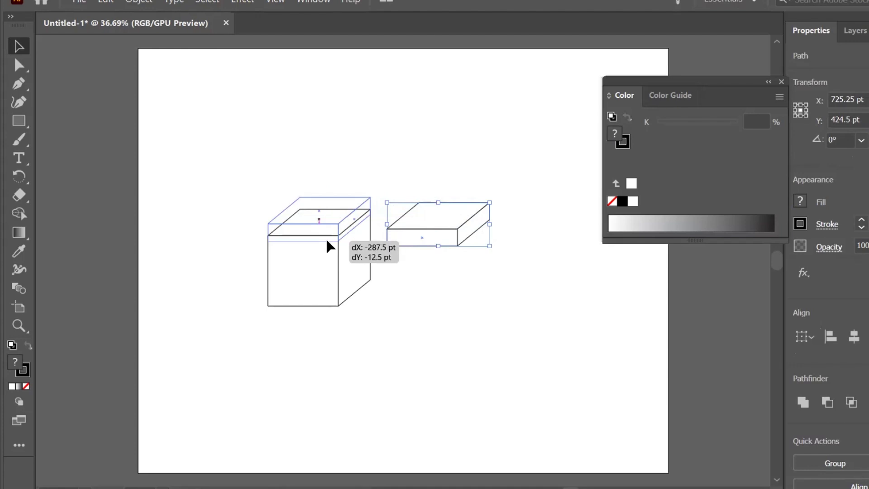
left_click_drag(340, 231, 327, 241)
- Select the lidded cube, move it to the page's left edge, and delete it
left_click(462, 275)
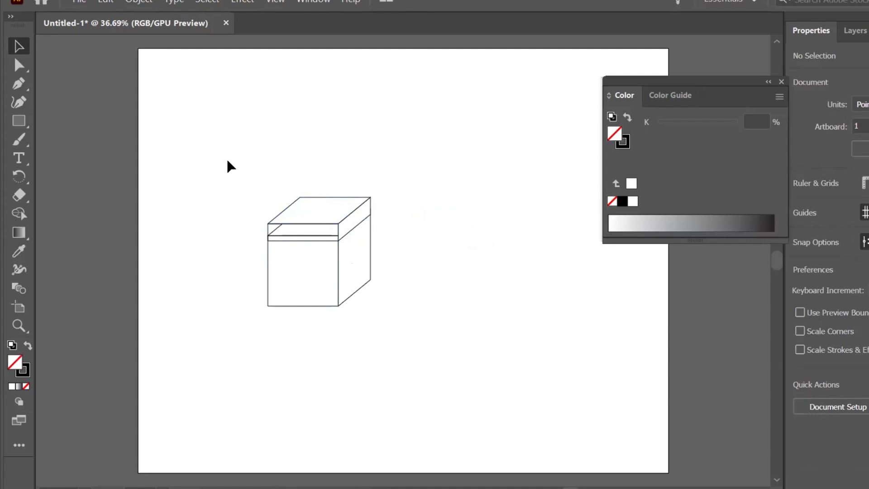
left_click_drag(226, 158, 409, 334)
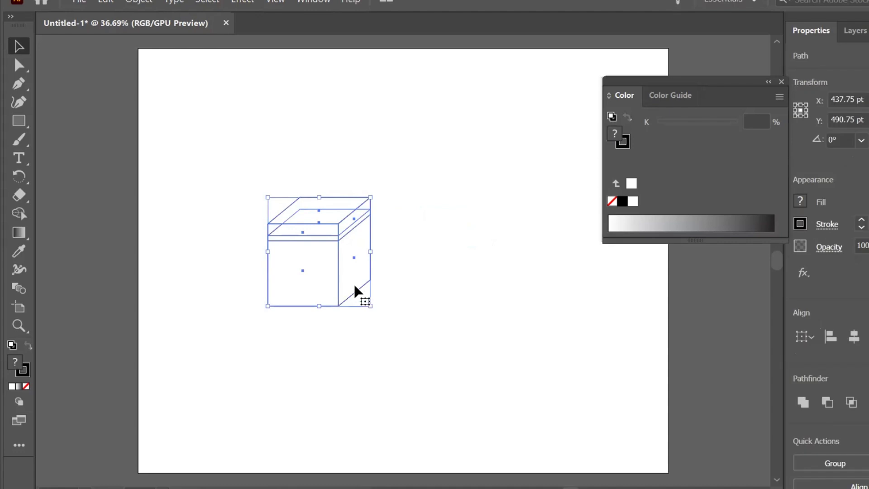
left_click_drag(354, 286, 127, 185)
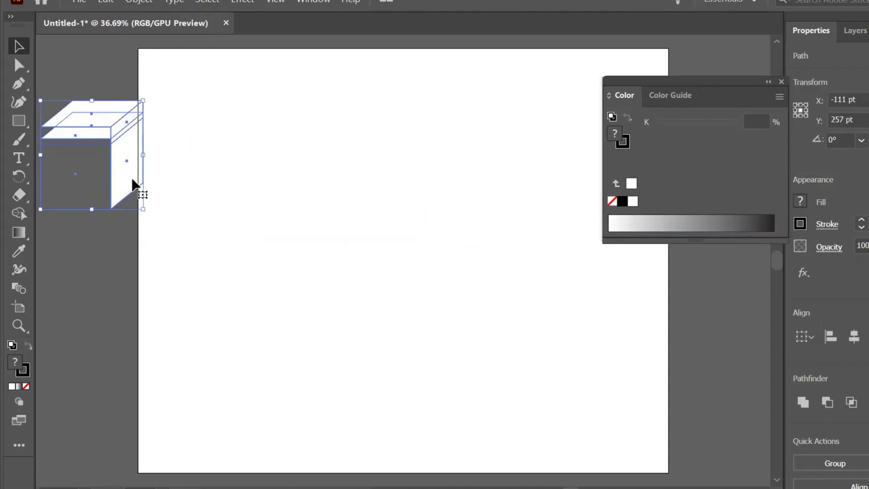
left_click(132, 185)
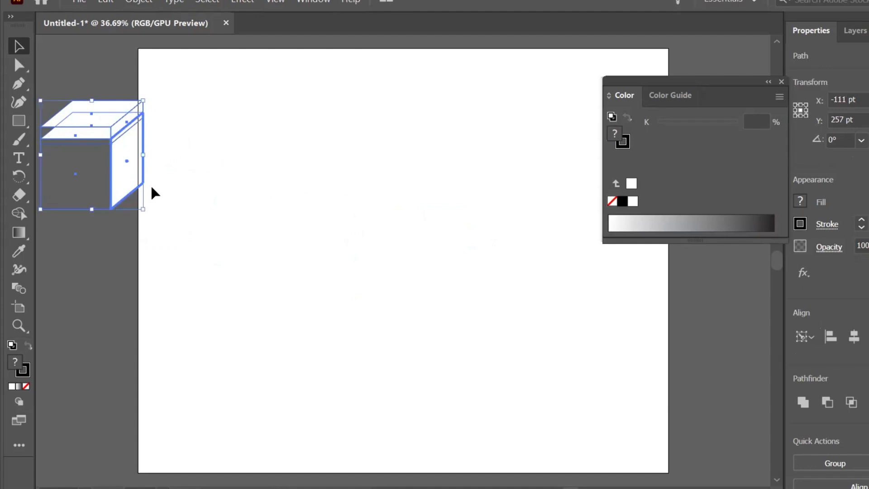
key("Delete")
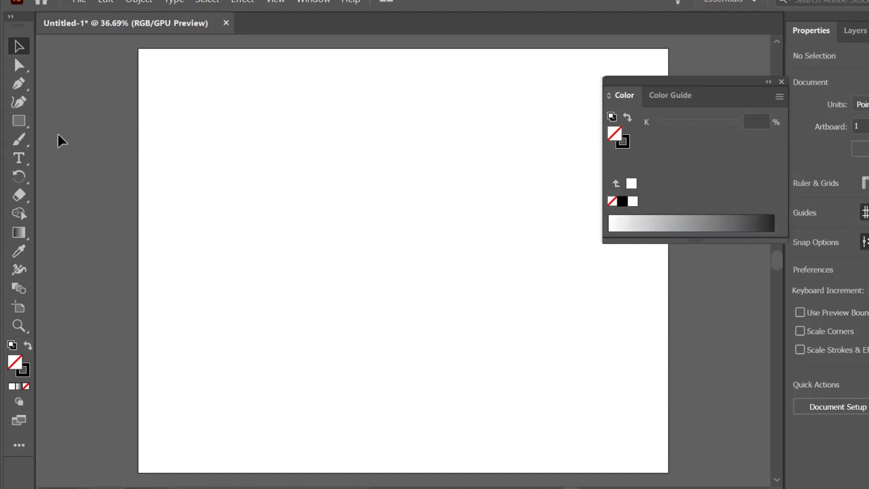
- Draw a large hexagon with the Polygon Tool and delete the extra small one
right_click(27, 124)
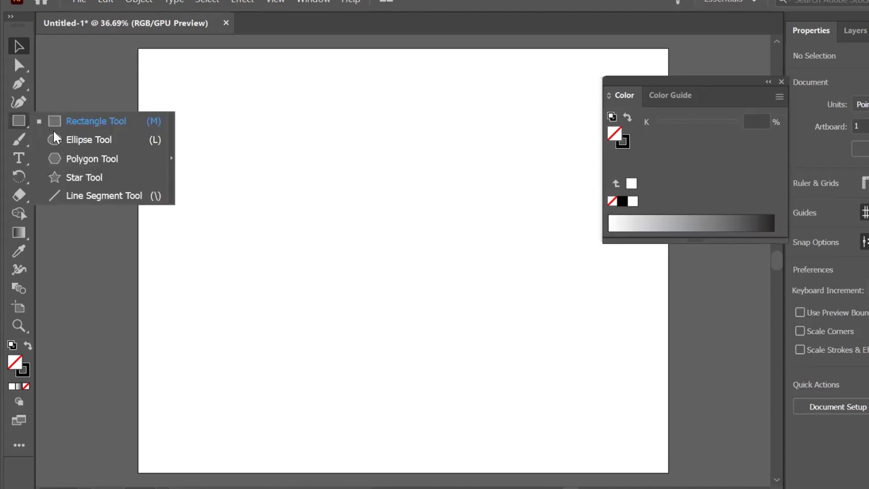
left_click(103, 120)
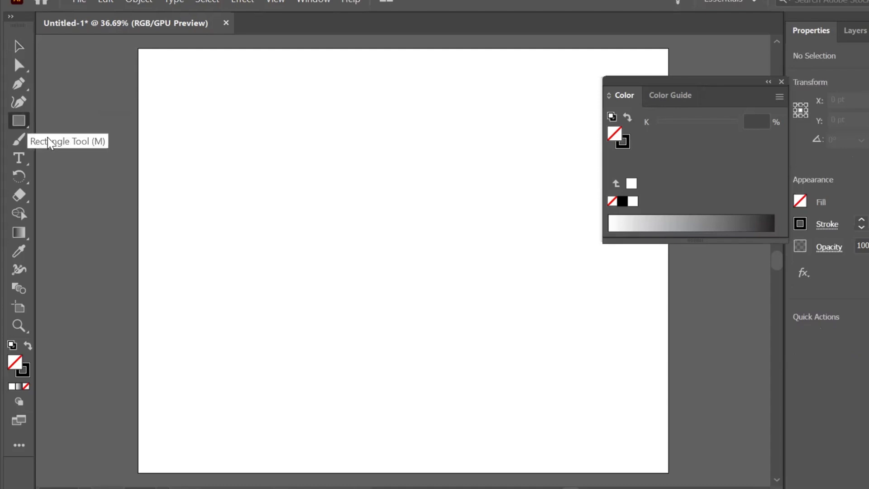
left_click_drag(26, 122, 75, 153)
left_click(76, 155)
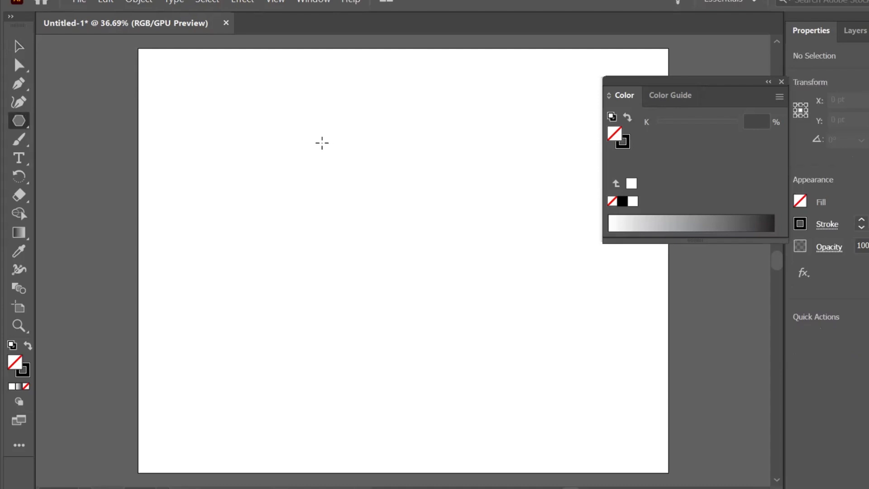
mouse_move(321, 142)
left_mouse_down()
mouse_move(393, 217)
mouse_move(375, 200)
left_mouse_up()
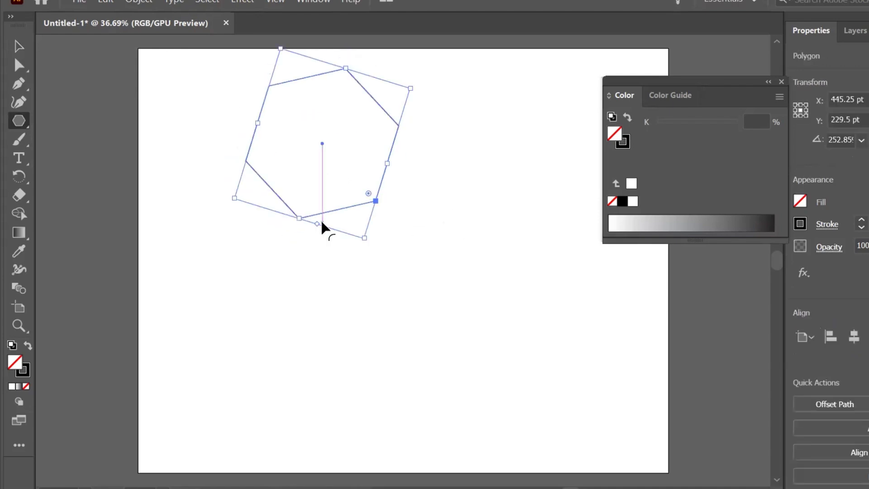
mouse_move(223, 200)
left_mouse_down()
mouse_move(246, 215)
mouse_move(239, 210)
left_mouse_up()
key("Delete")
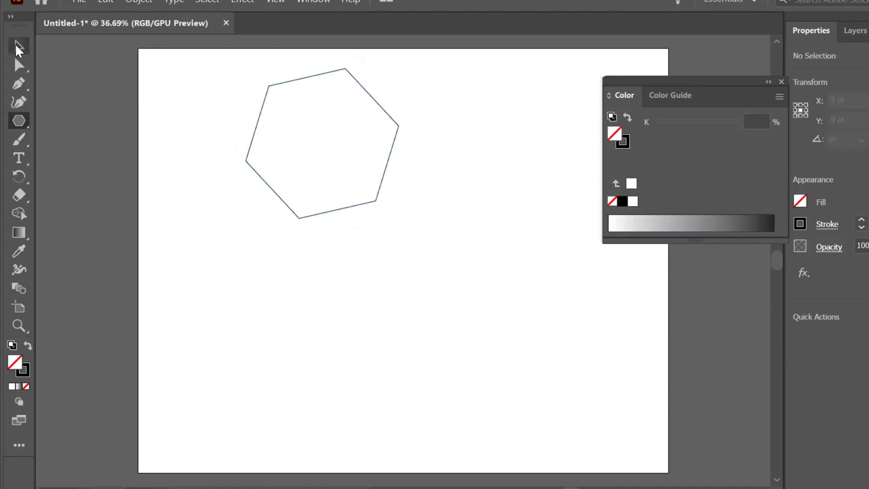
- Move the hexagon toward the page centre and rotate it about 268° so a corner points up
key("v")
left_click_drag(340, 200, 394, 267)
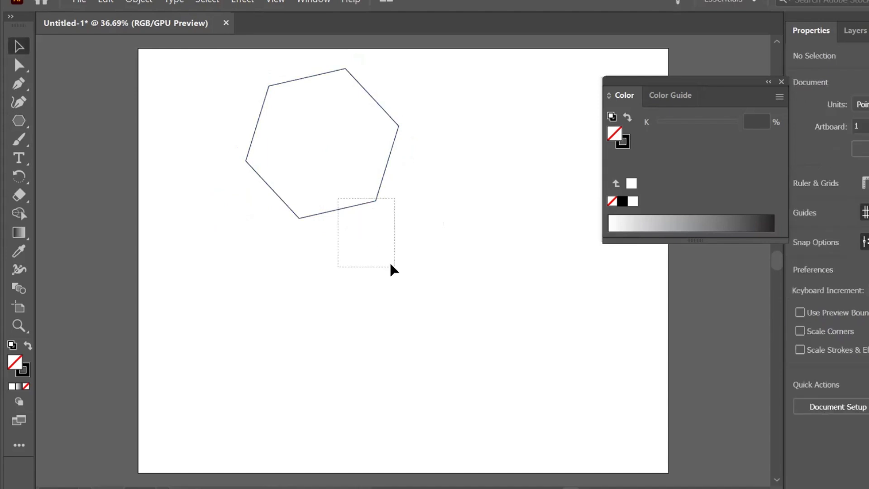
left_click_drag(304, 218, 413, 319)
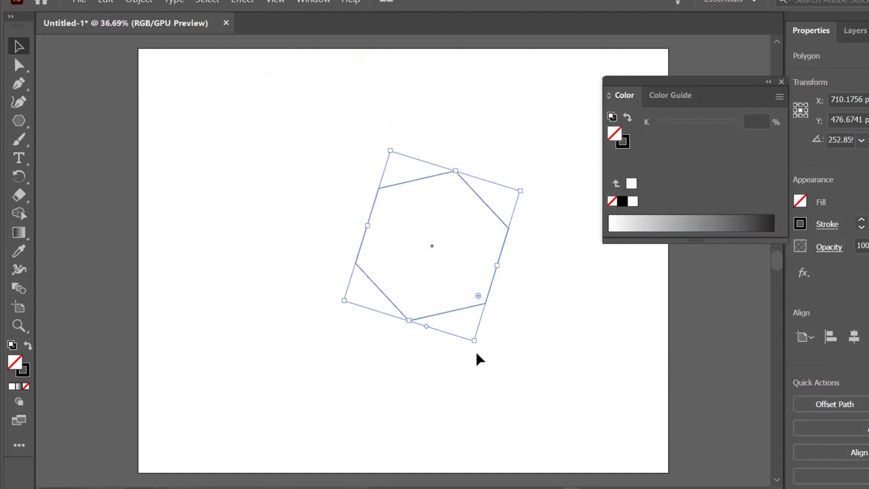
left_click_drag(471, 348, 499, 332)
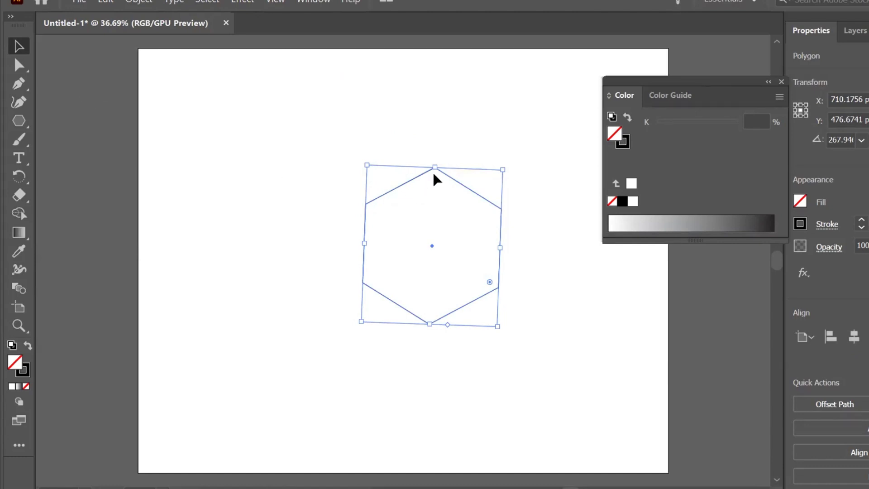
- Delete the hexagon's top anchor and close the path with a straight top edge
left_click(18, 68)
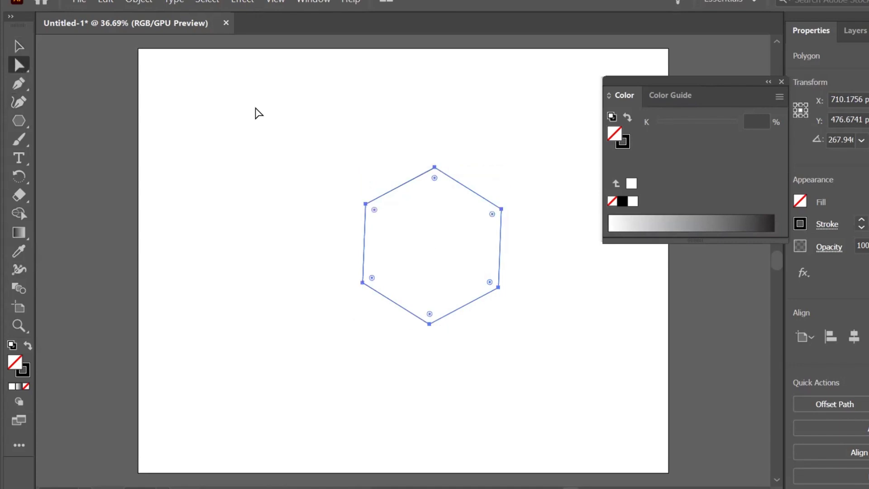
left_click(434, 168)
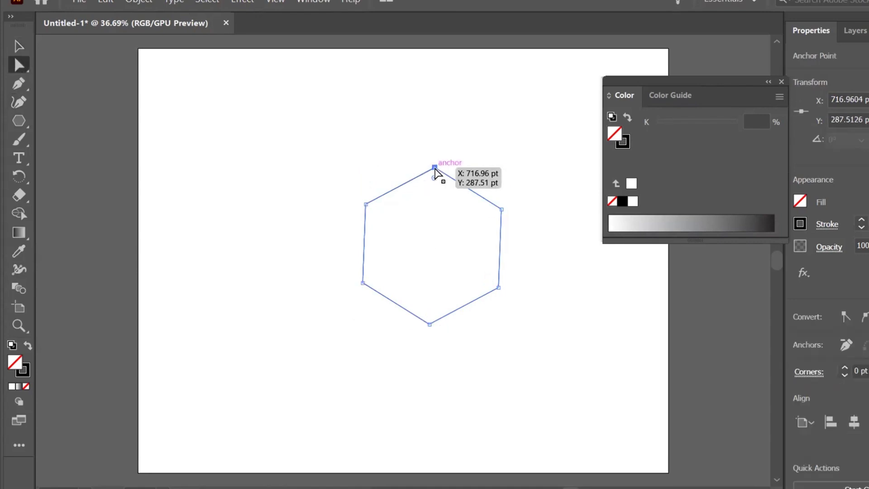
key("Delete")
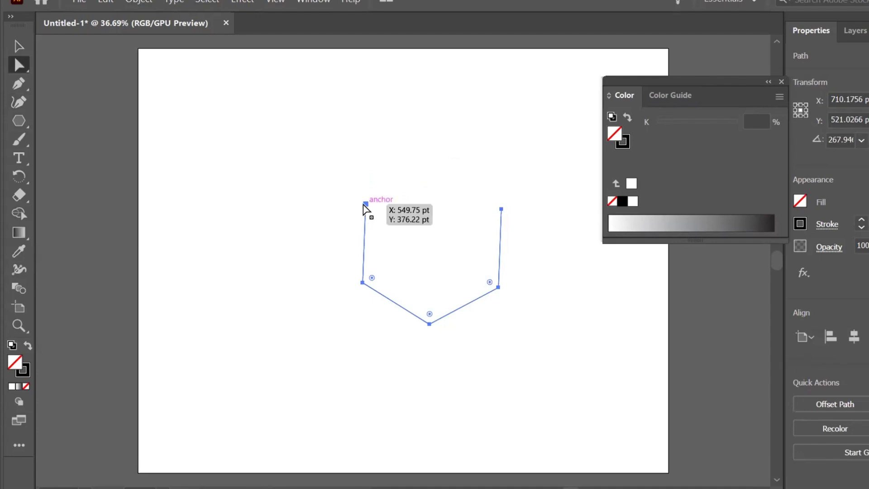
left_click(28, 89)
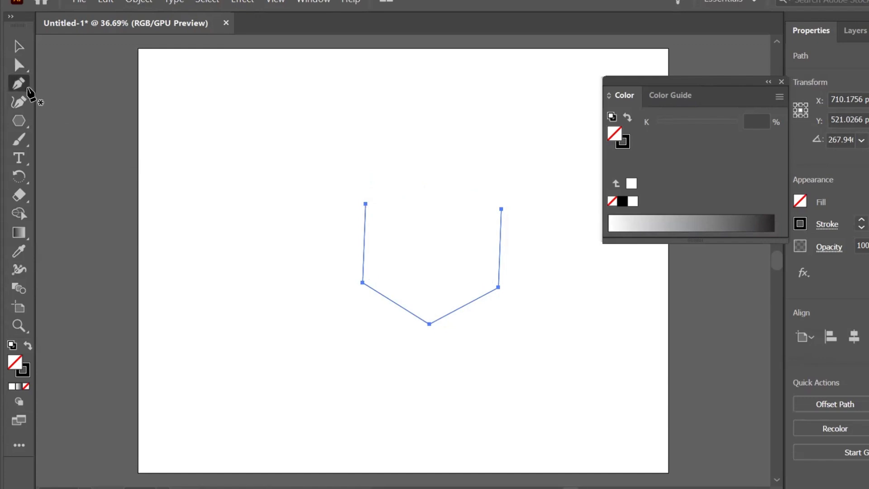
left_click(365, 204)
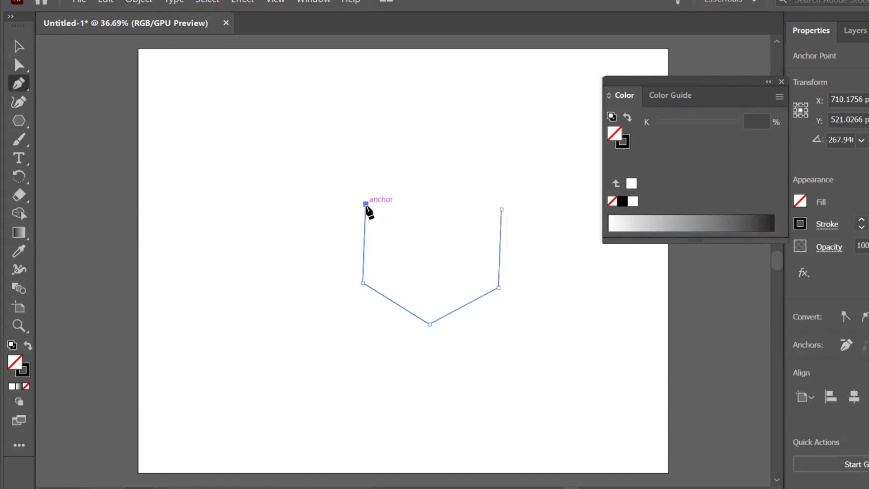
left_click(501, 208)
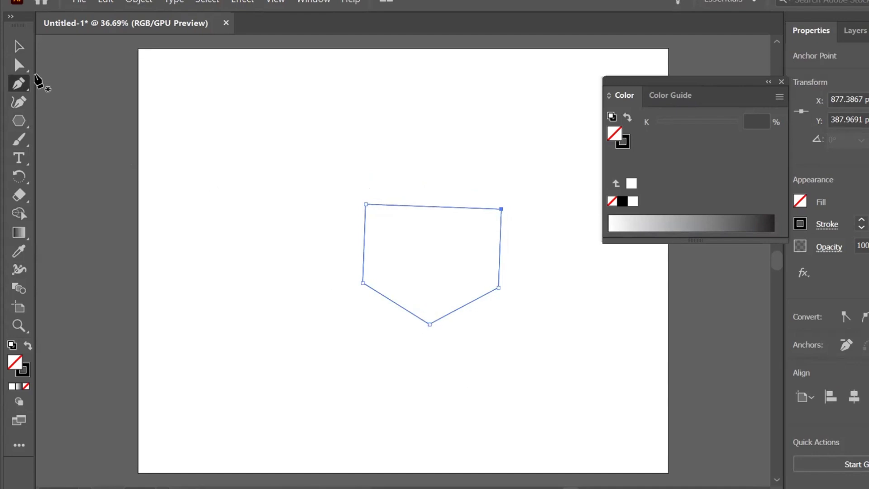
- Lift the shape's top edge straight up into a tall shield
left_click(27, 68)
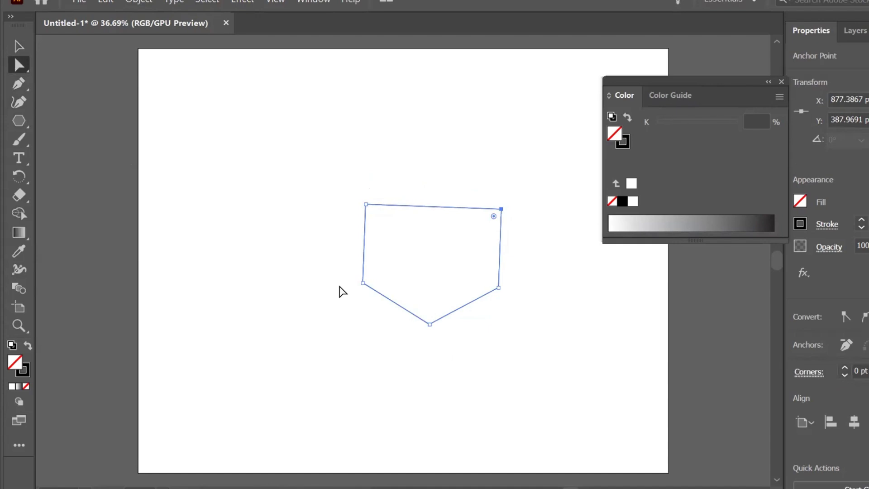
left_click_drag(340, 189, 520, 228)
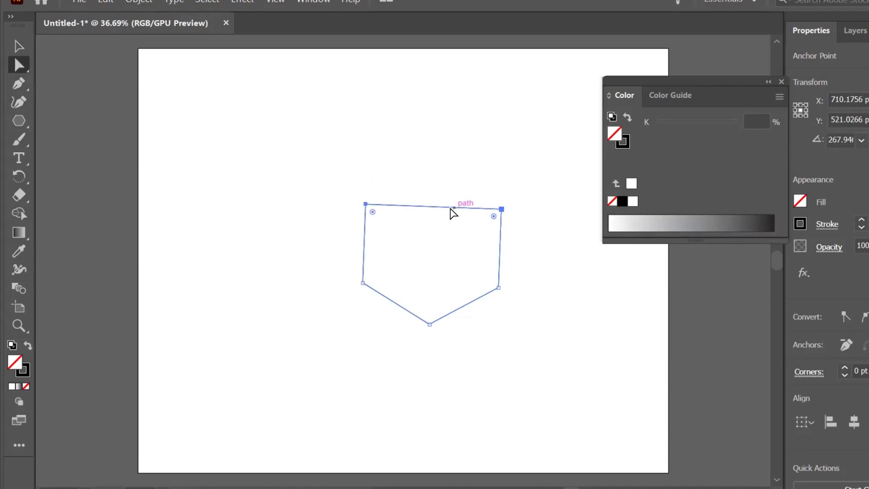
left_click_drag(449, 208, 451, 134)
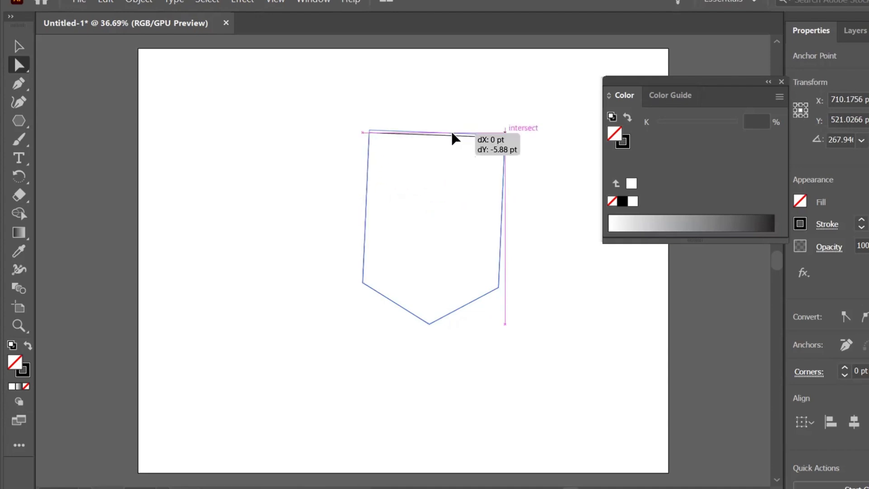
key("shift")
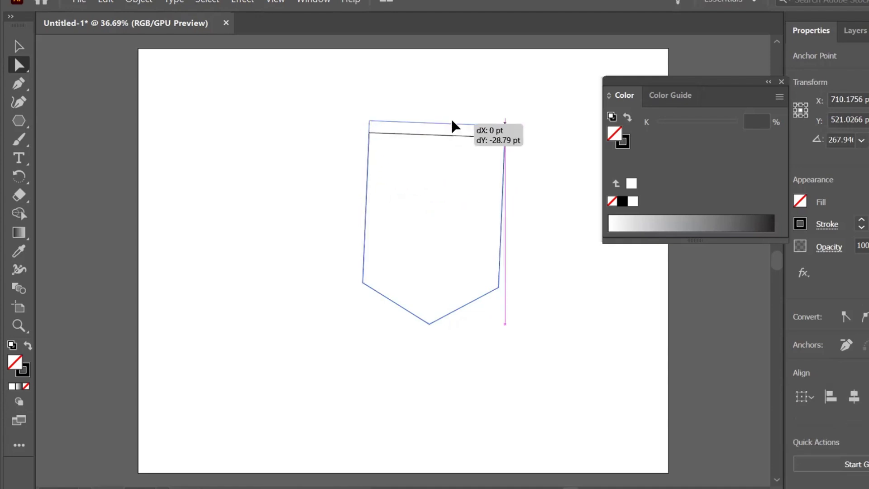
left_click_drag(451, 134, 450, 119)
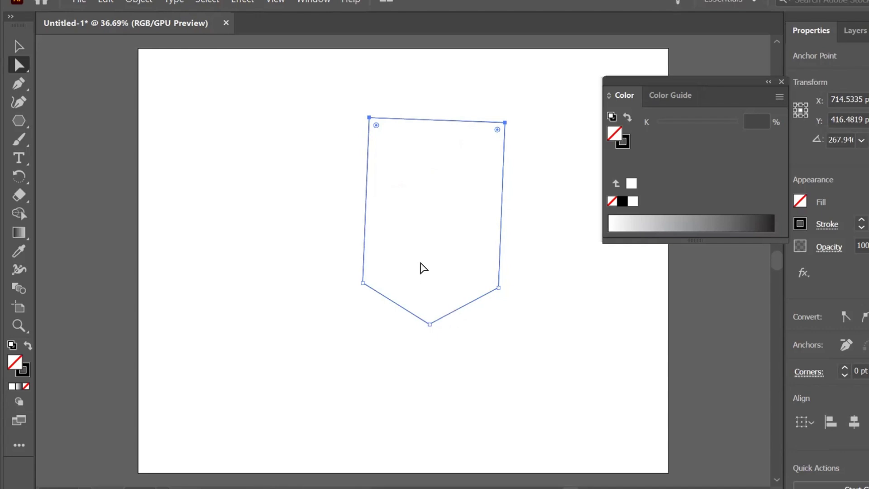
- Give the shield an orange to light-orange gradient and move it to the artboard's left edge
left_click(16, 385)
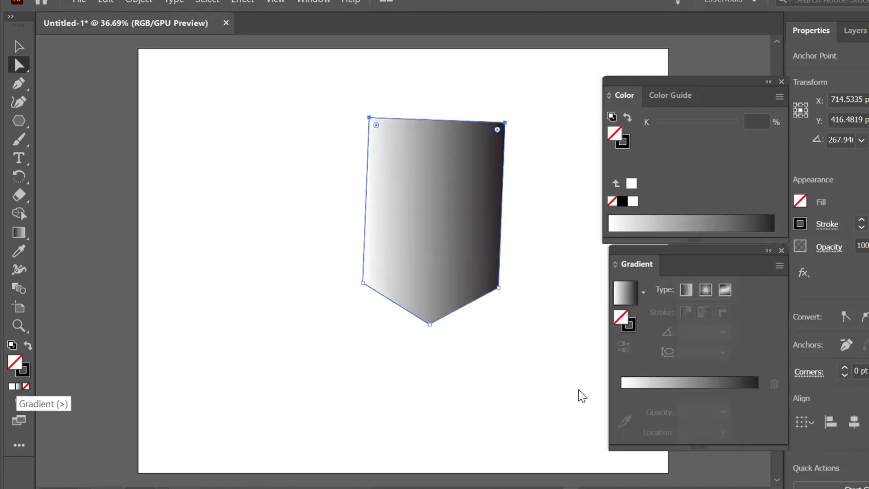
left_click(621, 411)
double_click(621, 411)
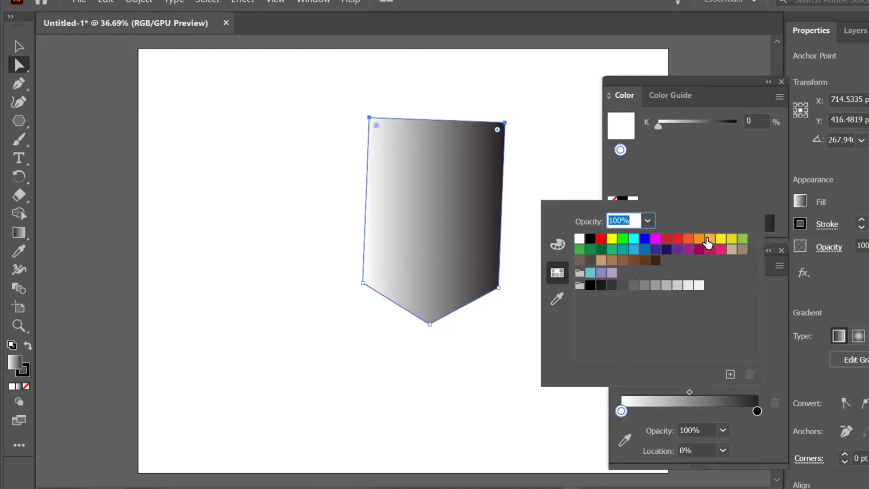
left_click(687, 238)
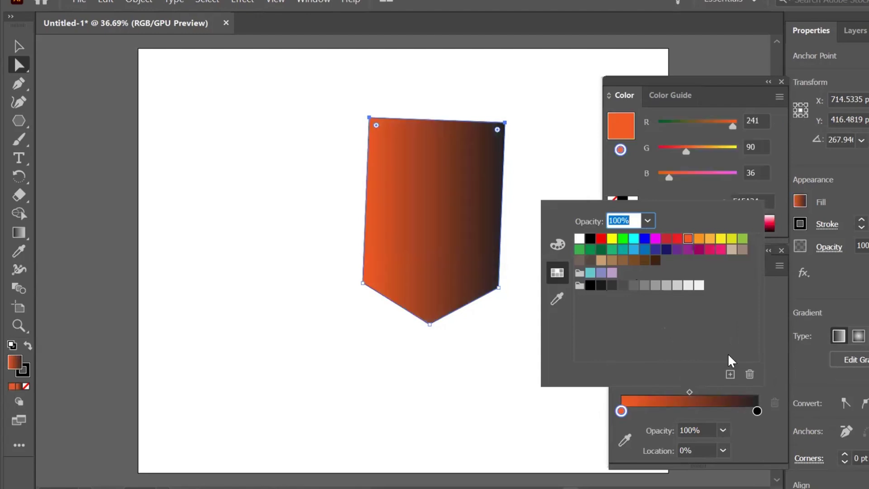
left_click(756, 411)
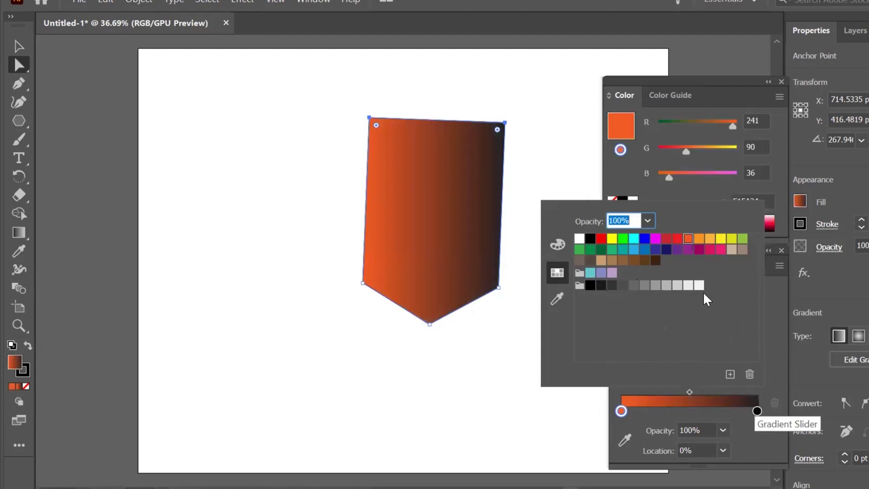
left_click(699, 240)
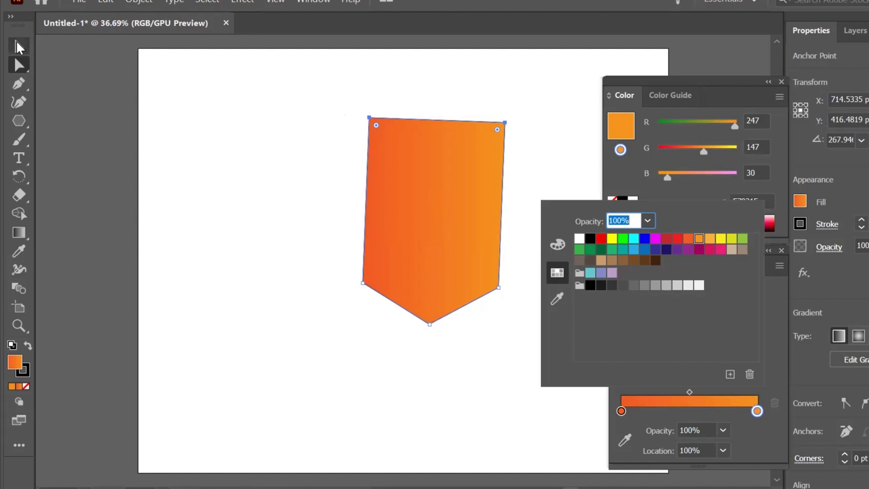
left_click(424, 229)
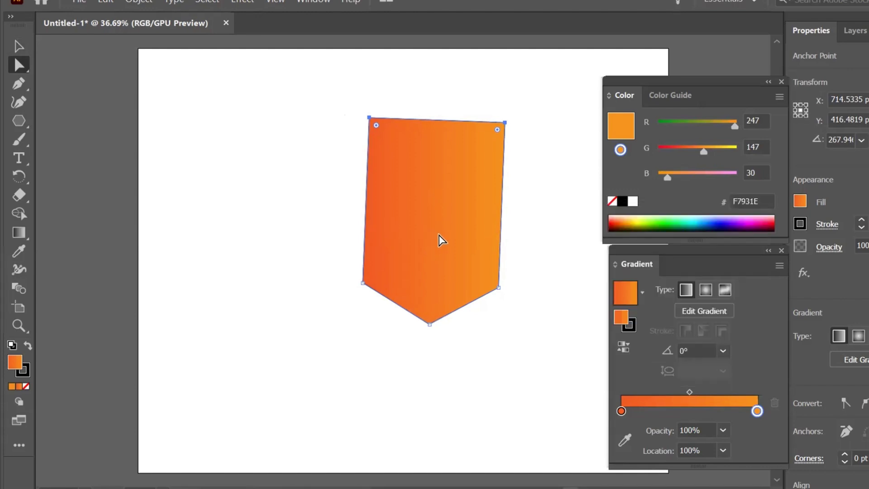
mouse_move(441, 240)
left_mouse_down()
mouse_move(102, 190)
mouse_move(125, 189)
left_mouse_up()
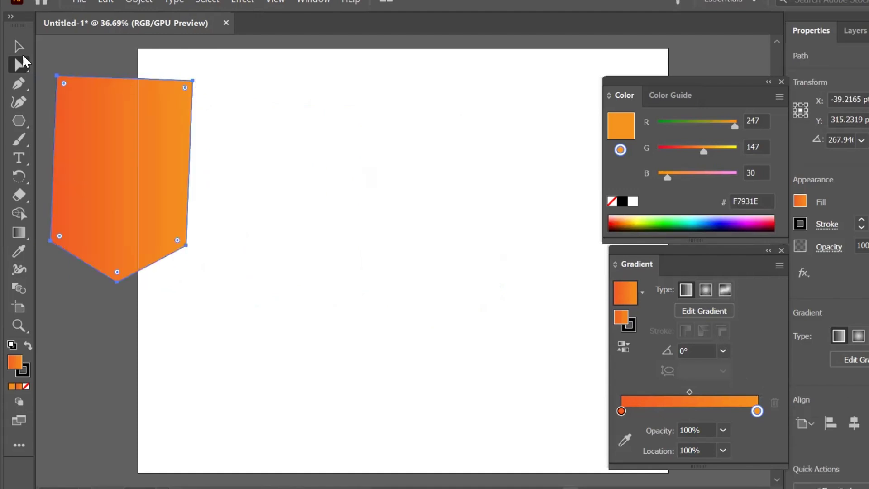
- Scale the gradient banner down to about 178 × 417 pt and pick the Rectangle tool
left_click(19, 46)
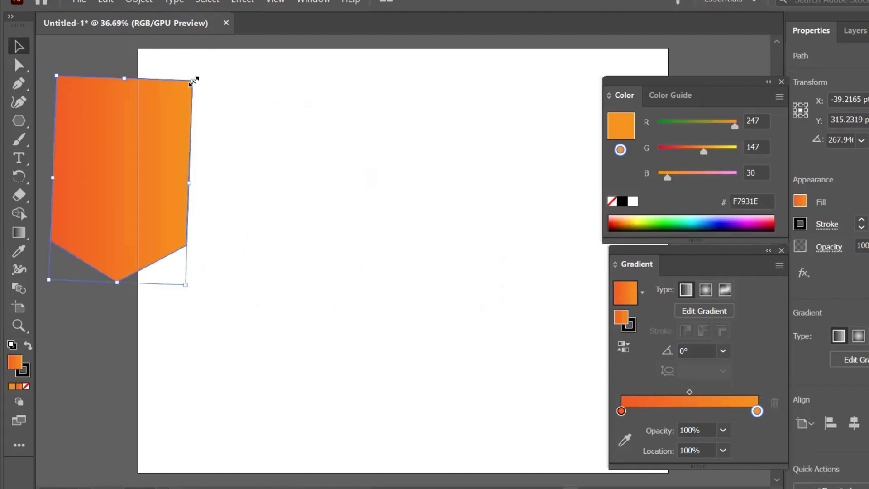
mouse_move(192, 81)
left_mouse_down()
mouse_move(118, 112)
mouse_move(124, 111)
left_mouse_up()
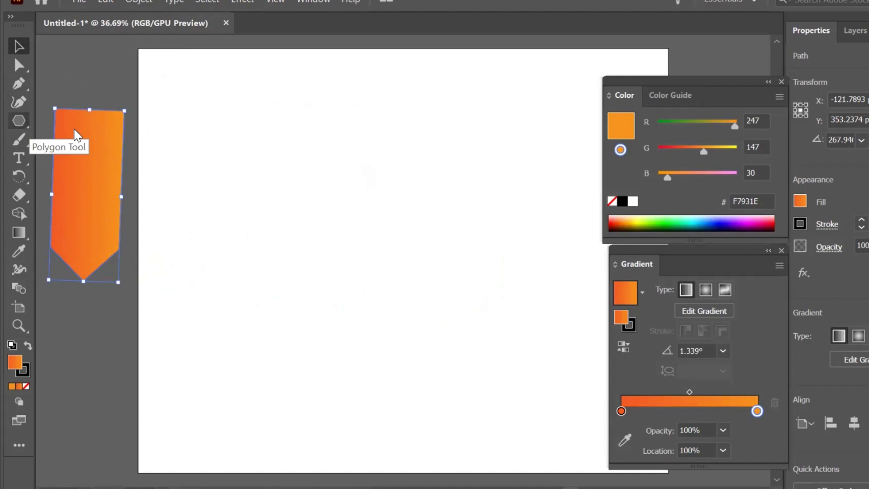
left_click(28, 123)
- Draw a rectangle mid-artboard and add an anchor at the centre of its bottom edge
key("m")
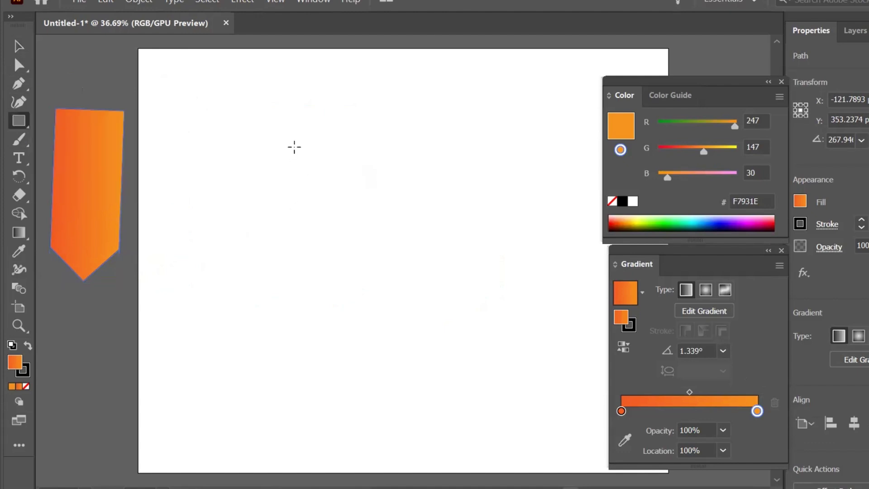
mouse_move(296, 148)
left_mouse_down()
mouse_move(391, 300)
mouse_move(397, 293)
left_mouse_up()
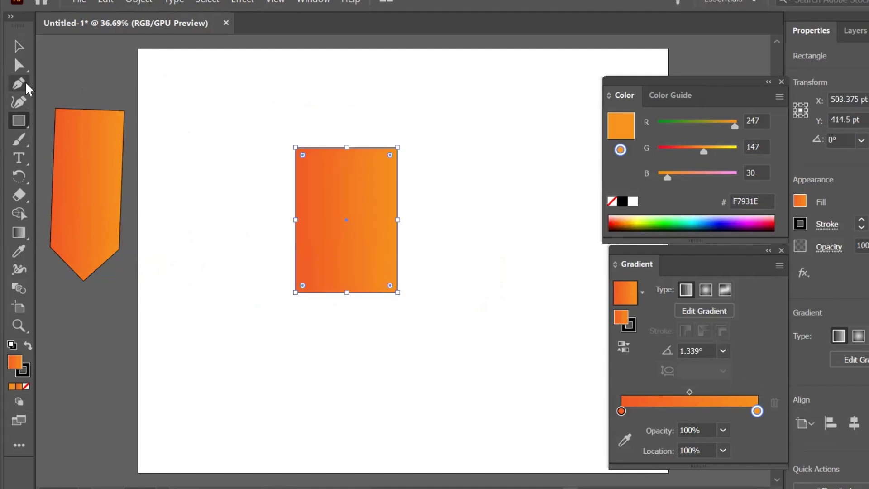
left_click_drag(28, 93, 92, 102)
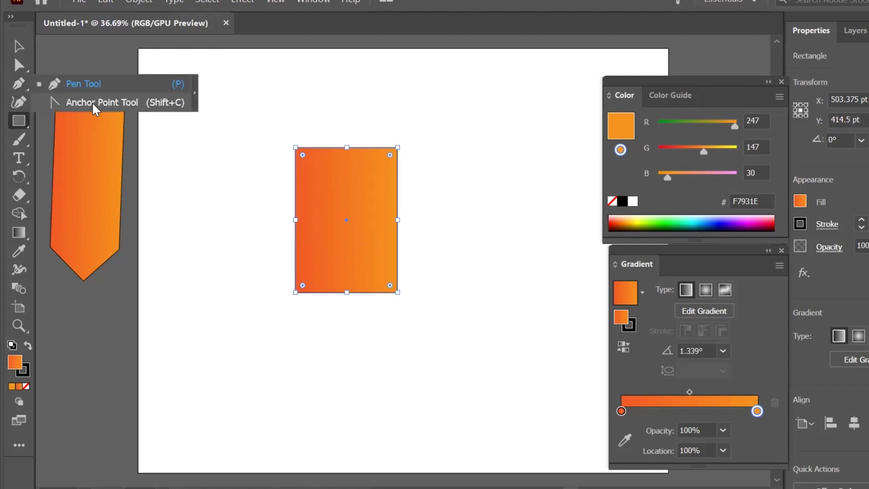
left_click(91, 101)
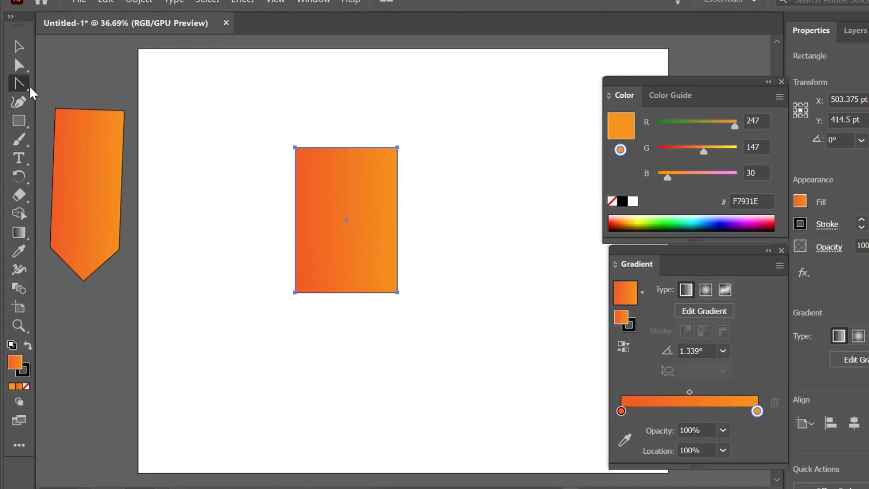
left_click_drag(29, 85, 84, 93)
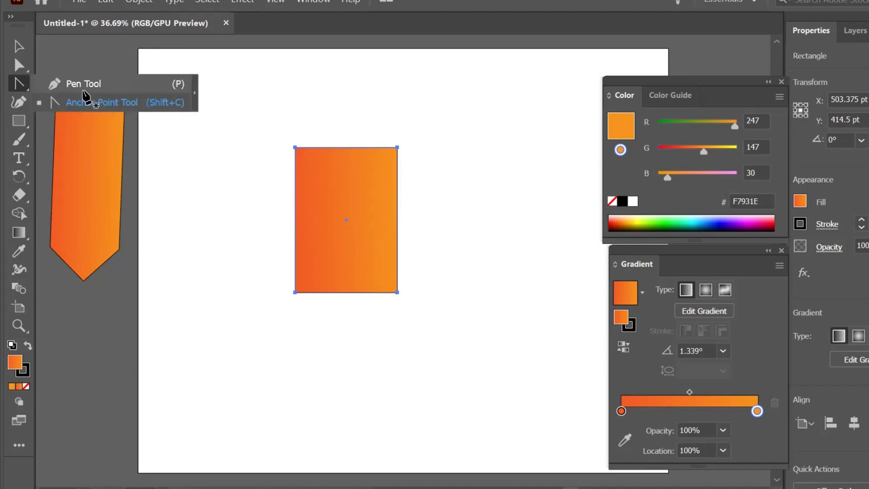
left_click(84, 86)
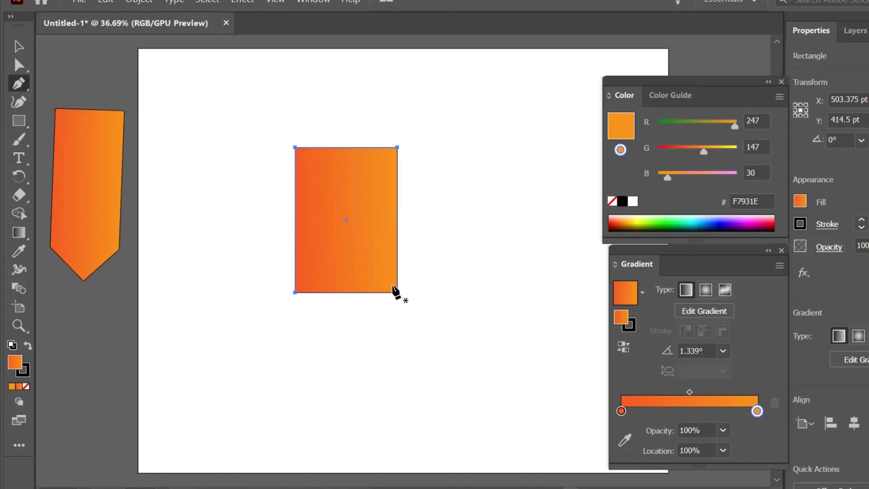
left_click(347, 292)
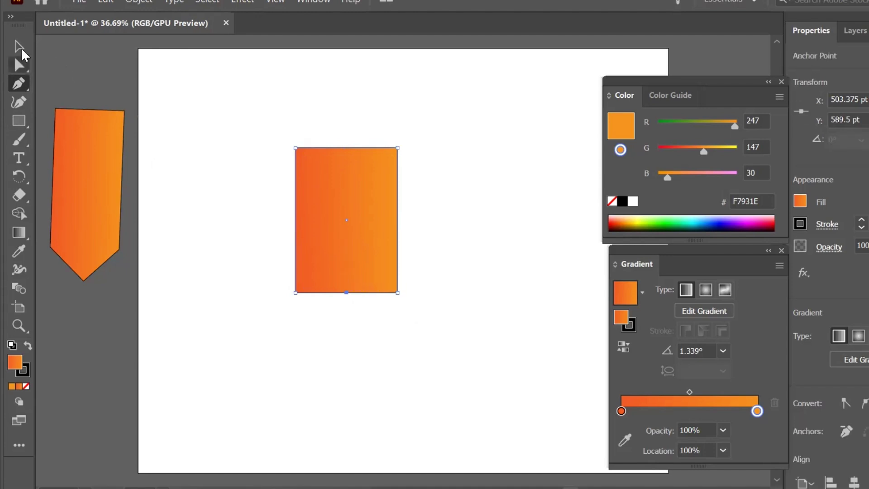
- Pull the bottom anchor down into a point and place a copy of the pennant beside it
left_click(22, 51)
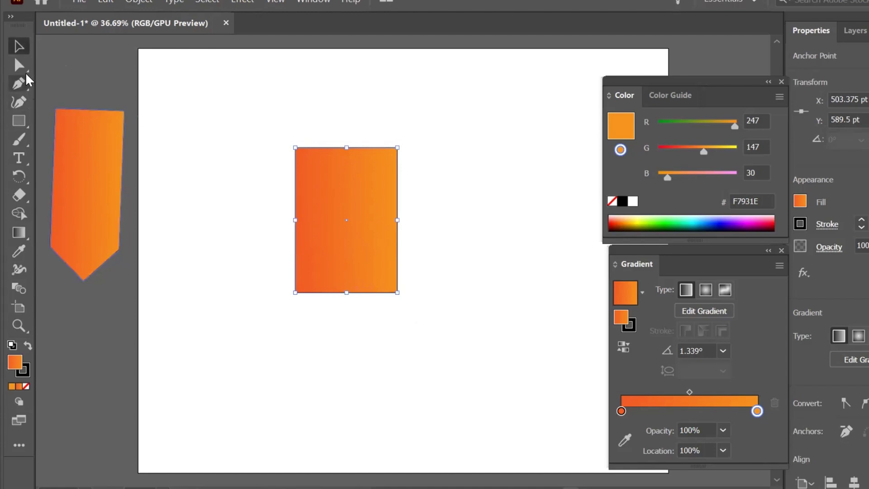
left_click(22, 68)
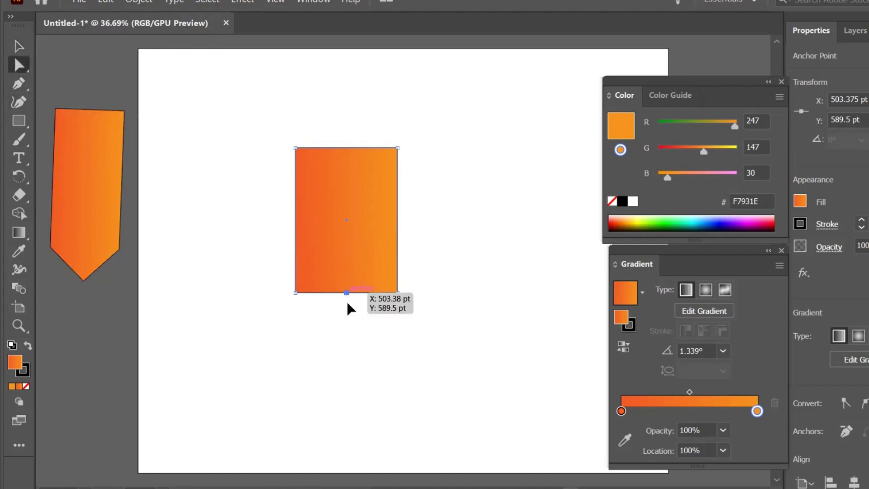
left_click_drag(346, 293, 350, 334)
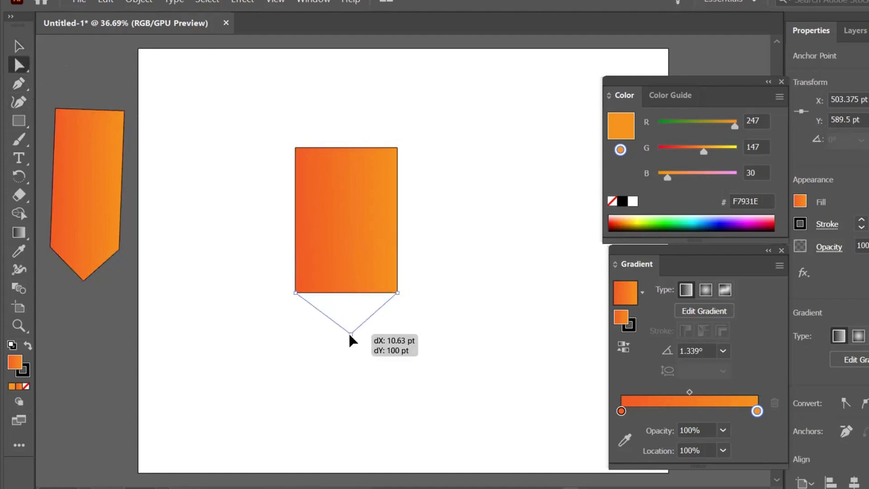
left_click_drag(350, 335, 350, 336)
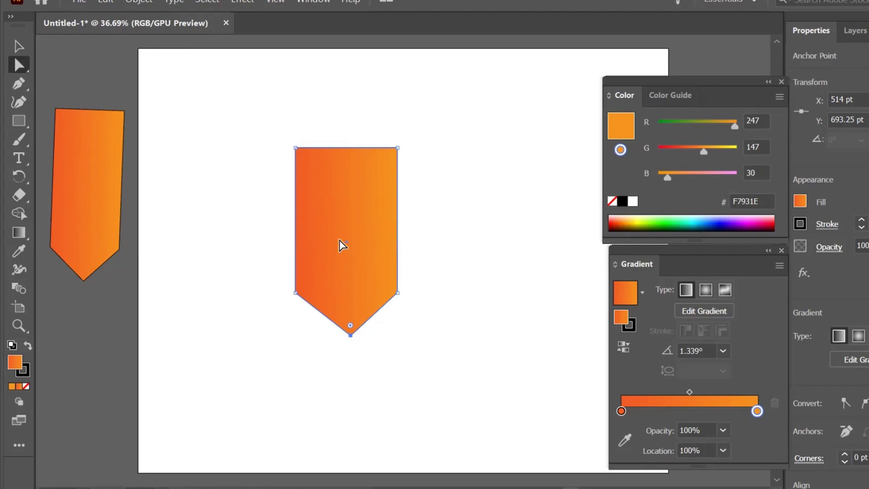
key("v")
left_click_drag(343, 244, 458, 246)
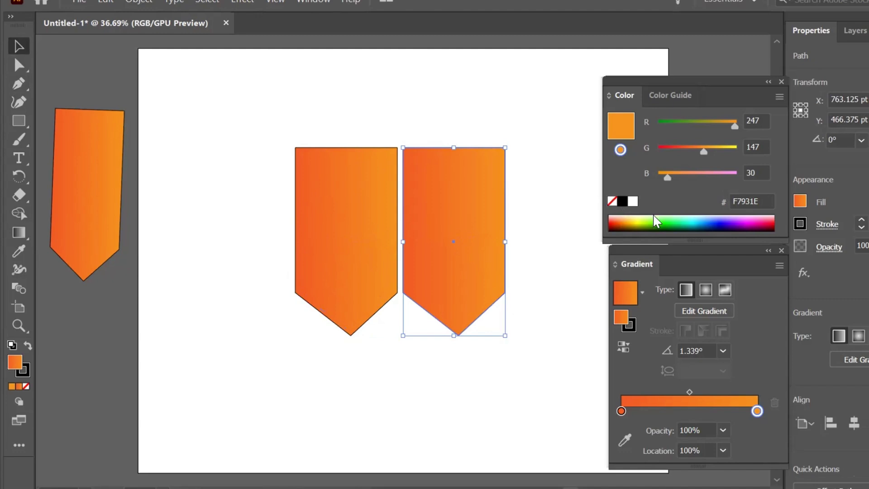
- Raise the banner copy's stroke weight four steps to give it a thick black outline
left_click(861, 220)
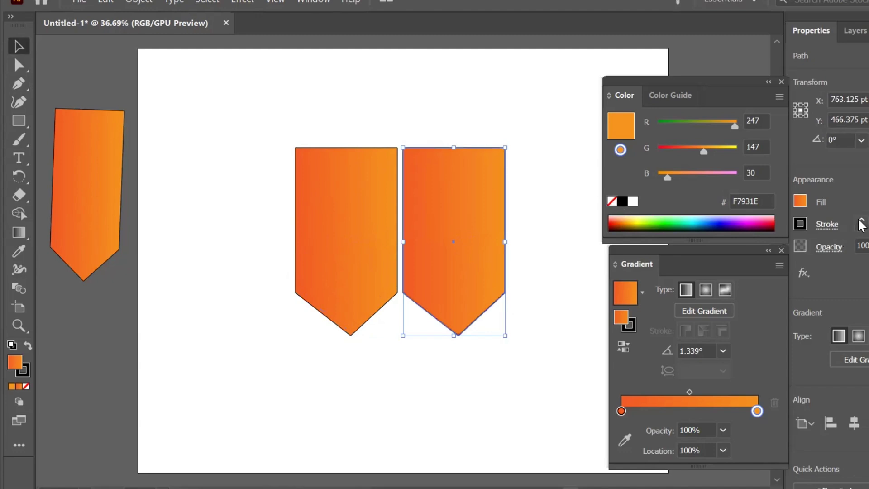
left_click(860, 220)
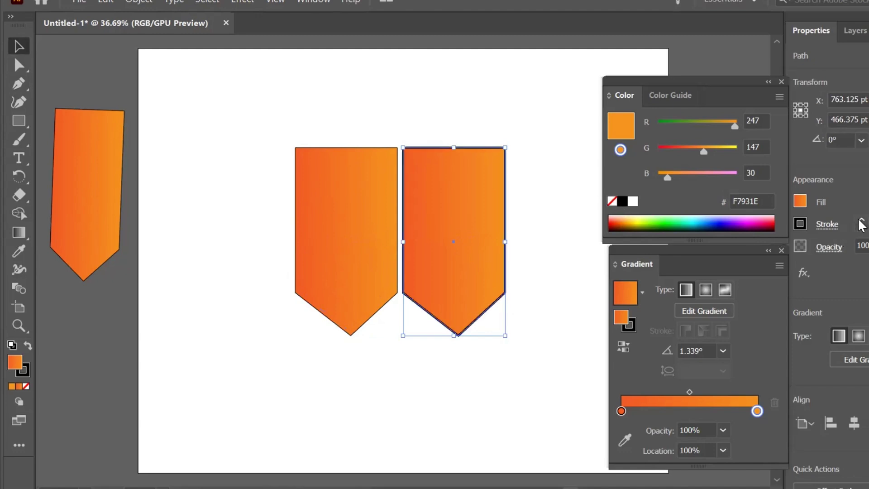
left_click(861, 221)
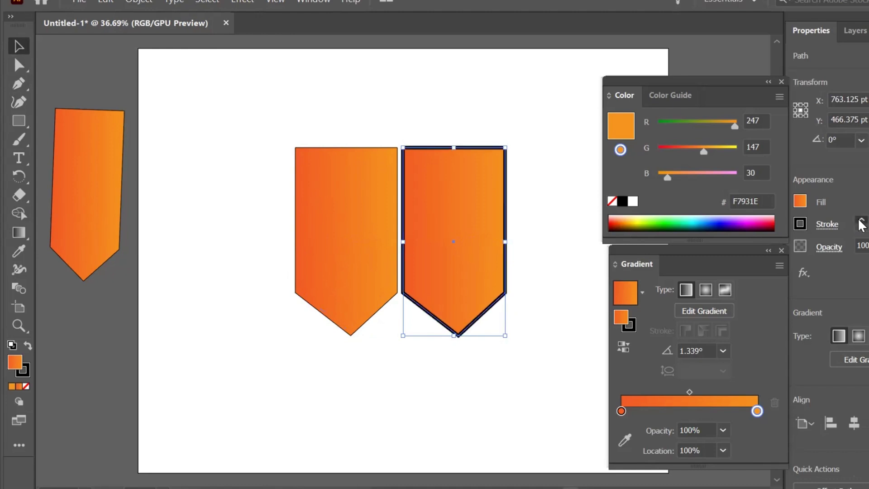
left_click(861, 220)
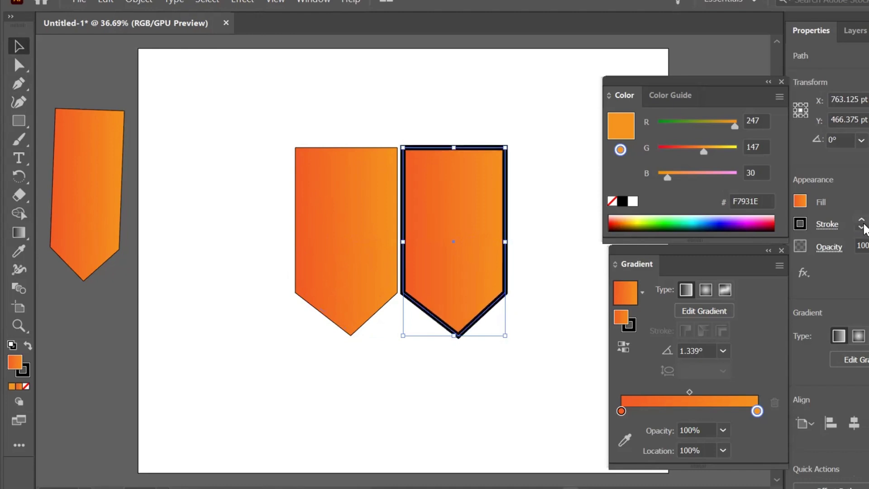
- Shrink the copy inside the orange banner, then move the combined badge to the lower left
left_click_drag(486, 169, 487, 168)
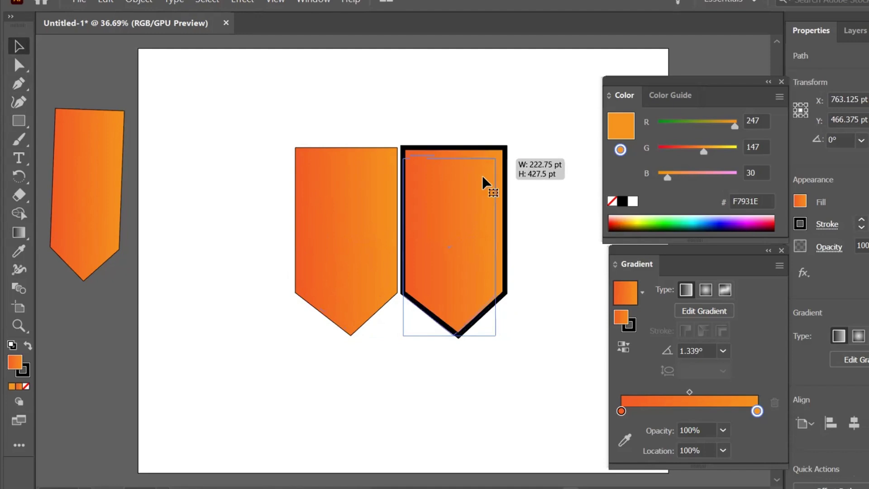
left_click_drag(437, 267, 357, 240)
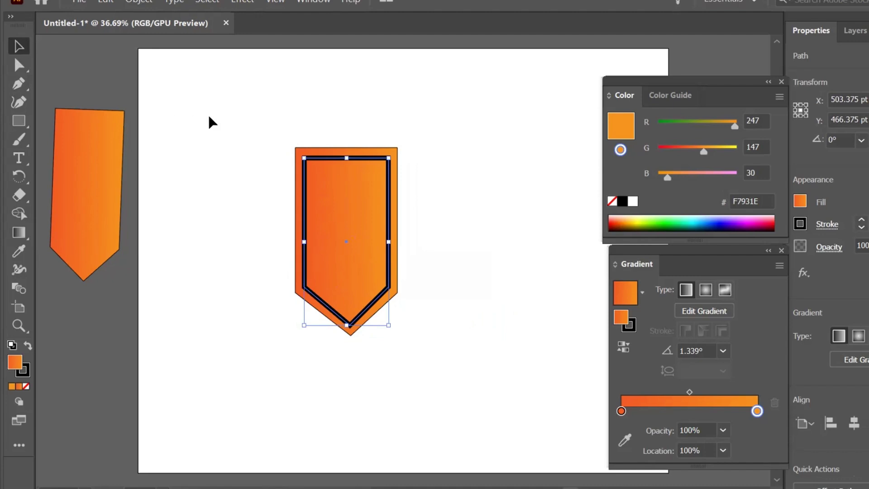
mouse_move(248, 113)
left_mouse_down()
mouse_move(371, 264)
mouse_move(426, 270)
left_mouse_up()
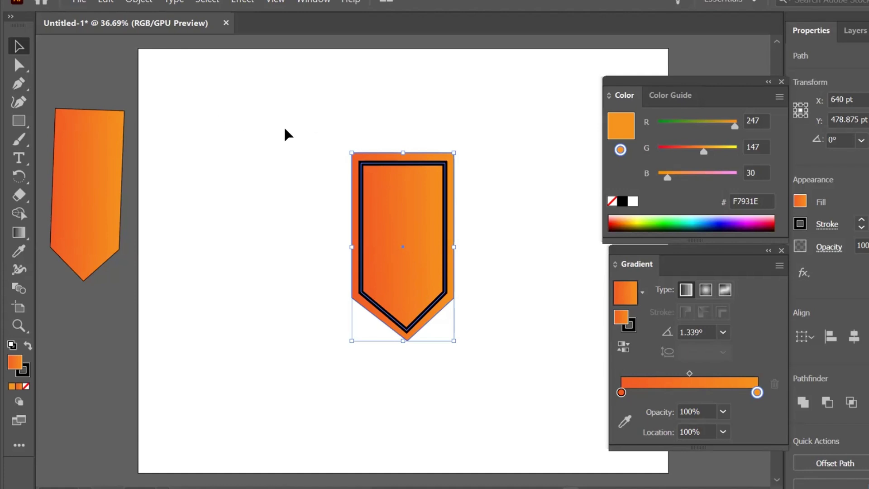
mouse_move(396, 218)
left_mouse_down()
mouse_move(14, 272)
mouse_move(78, 360)
left_mouse_up()
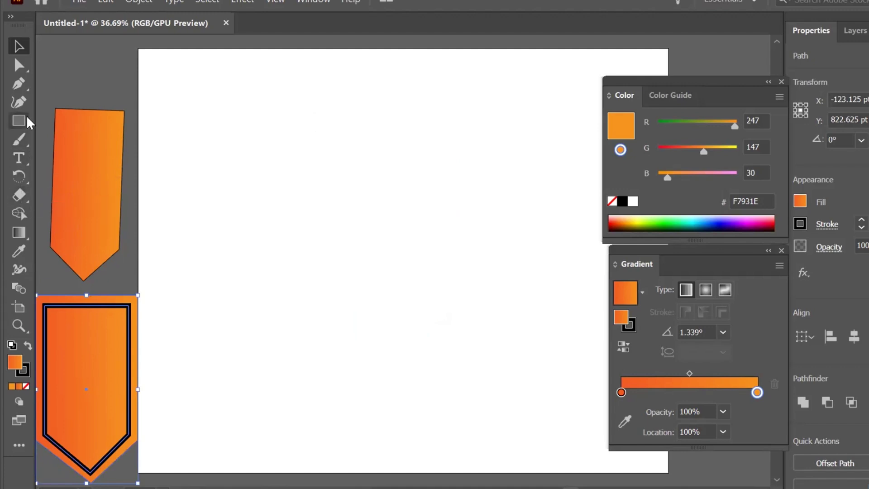
- Draw a tall ellipse near the page centre and reduce its outline to a thin hairline
left_click_drag(18, 120, 72, 137)
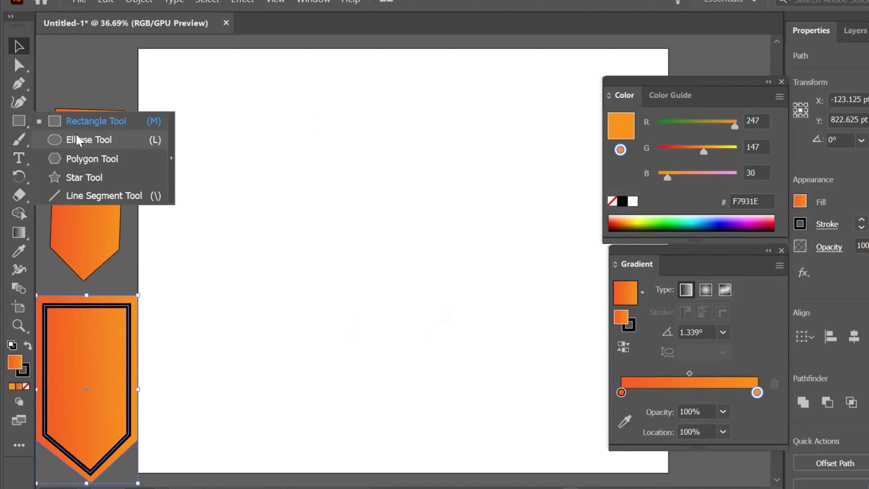
left_click_drag(331, 175, 410, 305)
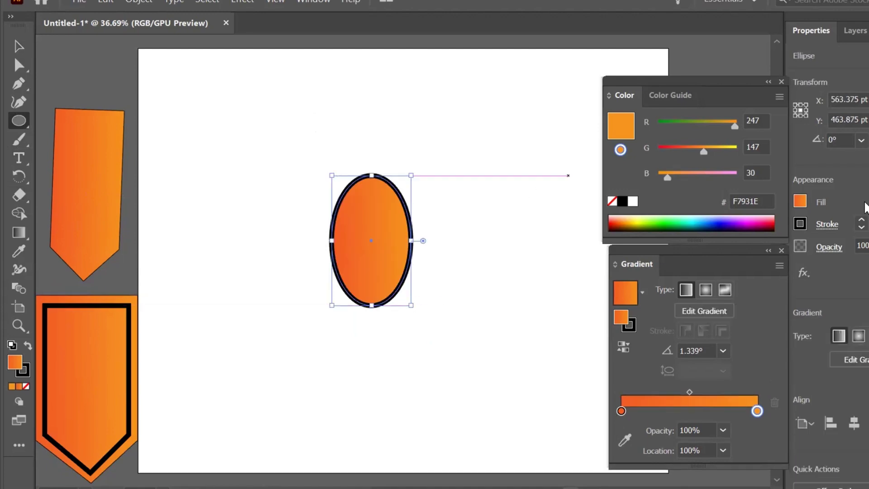
left_click(861, 227)
left_click(861, 228)
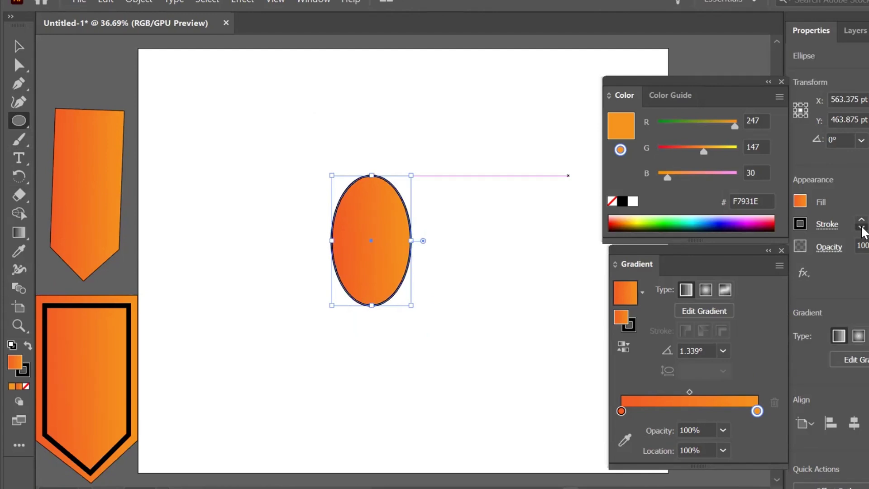
left_click(861, 227)
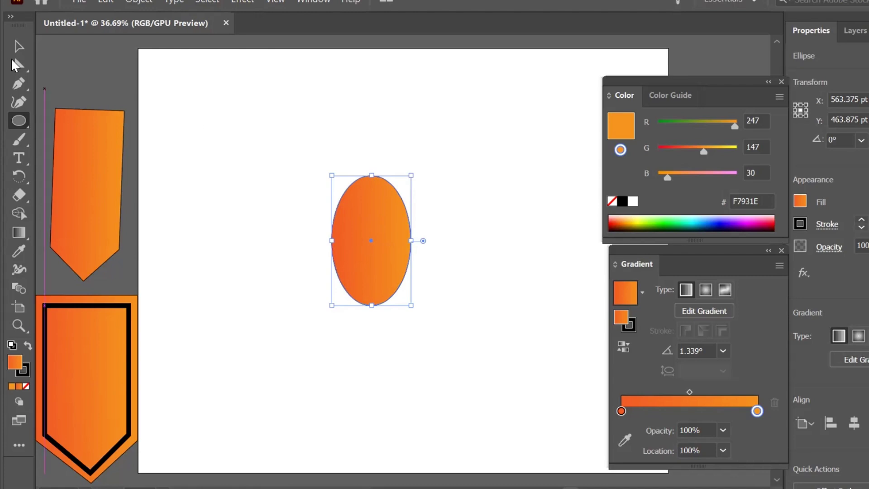
- Reshape the ellipse's top curve by dragging the top anchor's direction handles
left_click(19, 64)
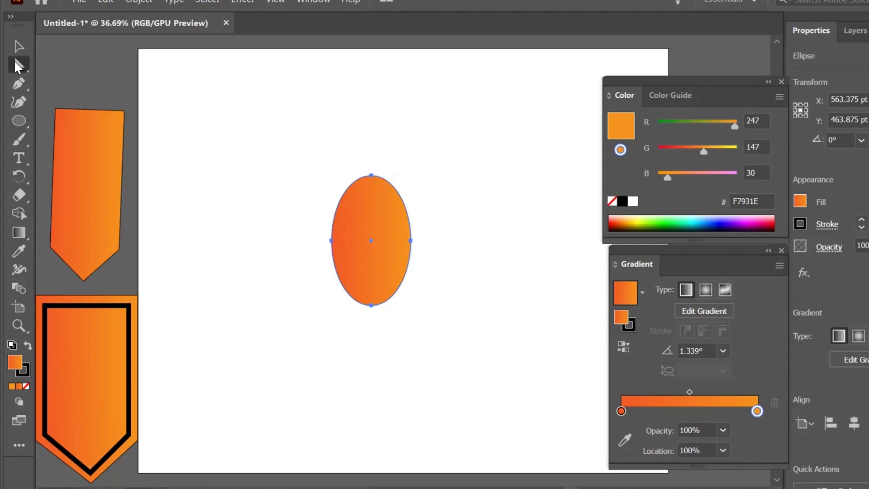
left_click(371, 174)
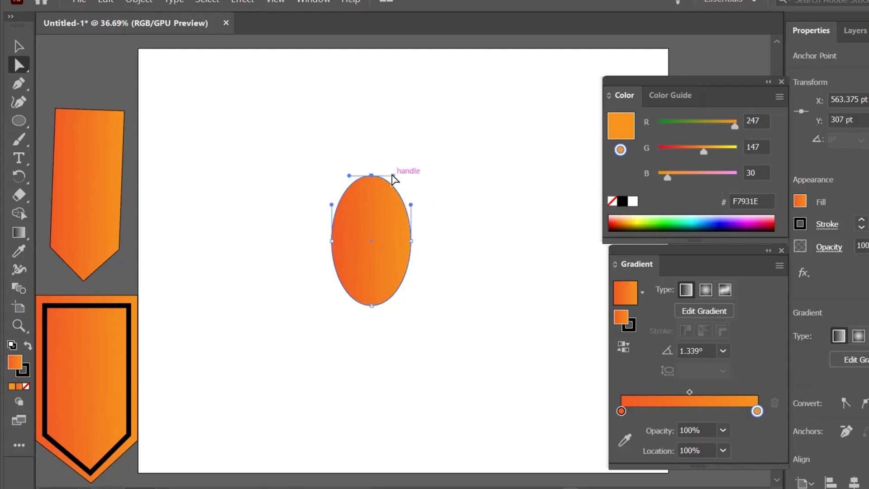
mouse_move(393, 175)
left_mouse_down()
mouse_move(404, 181)
mouse_move(407, 170)
left_mouse_up()
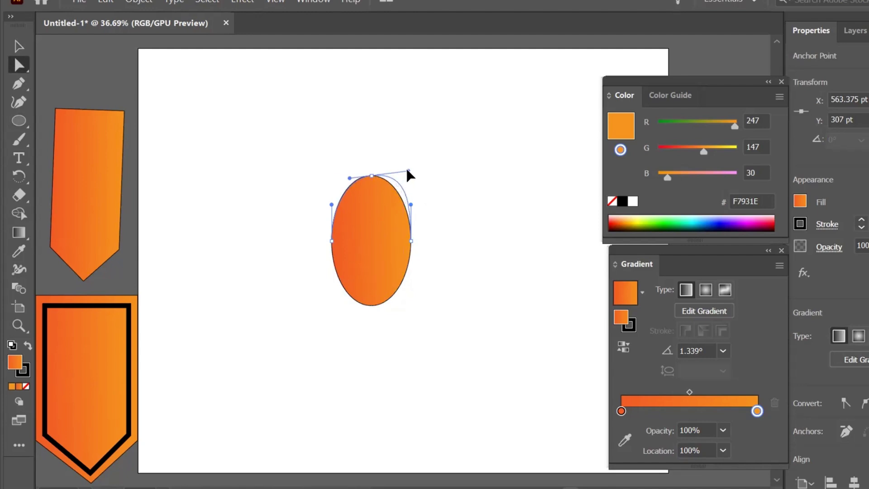
left_click_drag(408, 170, 408, 168)
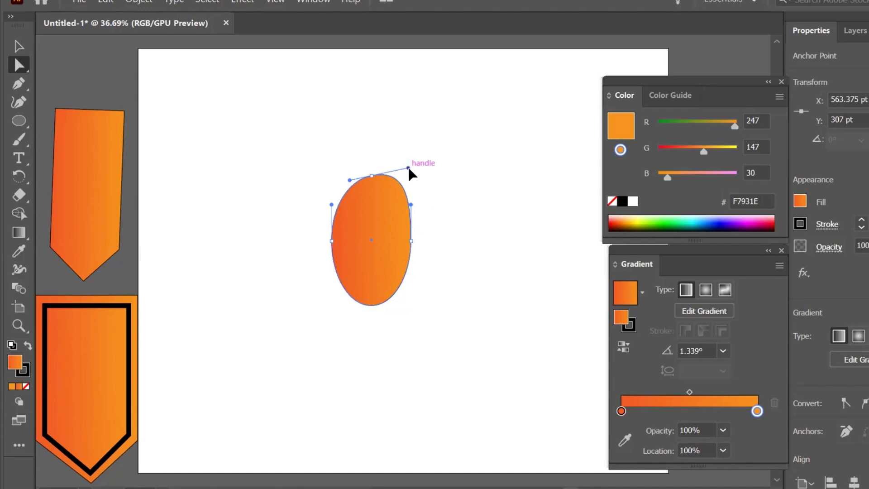
left_click_drag(408, 168, 410, 170)
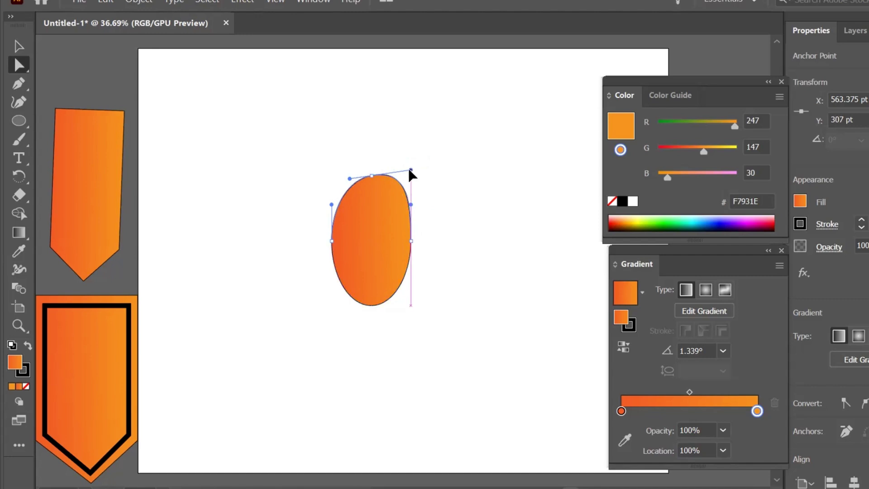
- Bulge the ellipse's right and upper-right curves outward into a lopsided blob, then deselect it
left_click(411, 242)
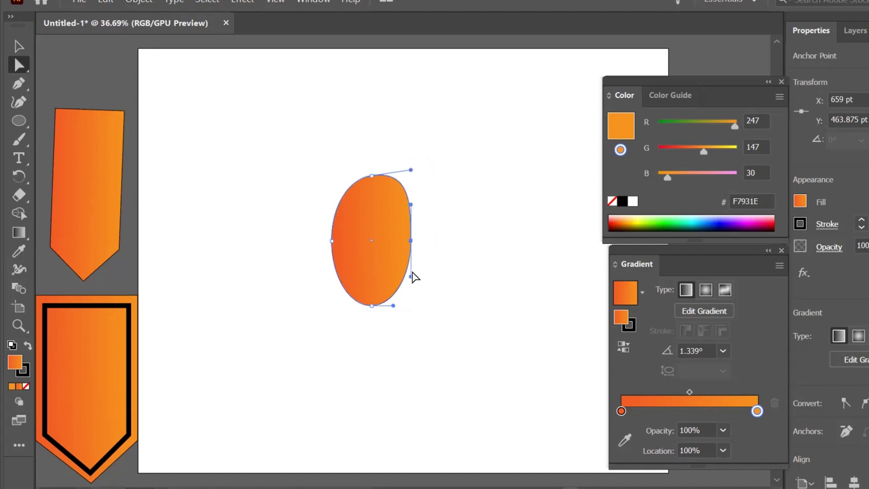
left_click_drag(411, 276, 424, 275)
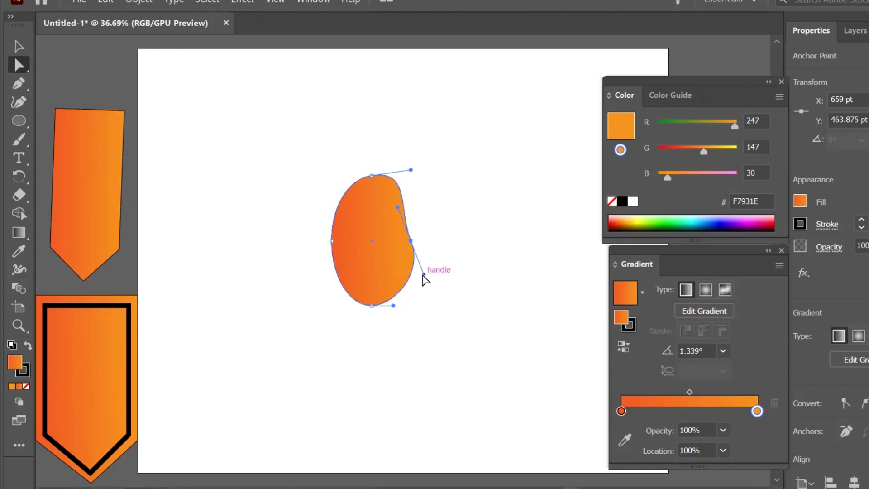
left_click(371, 176)
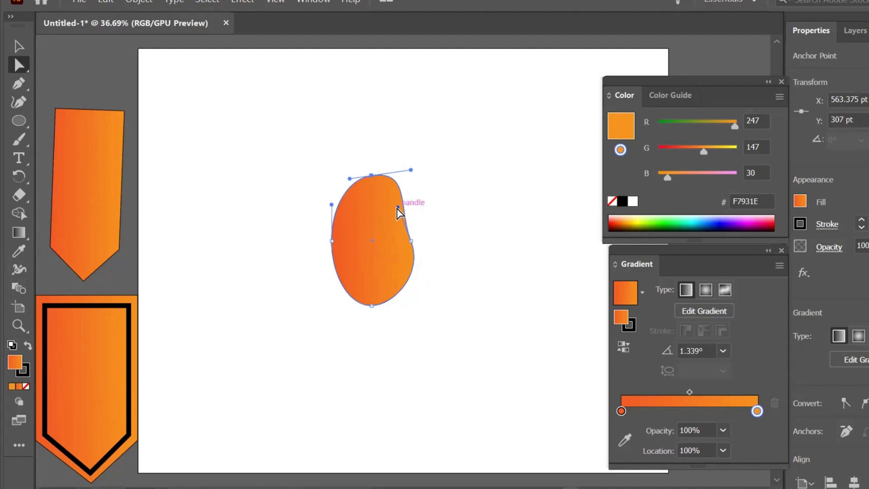
left_click_drag(397, 208, 415, 205)
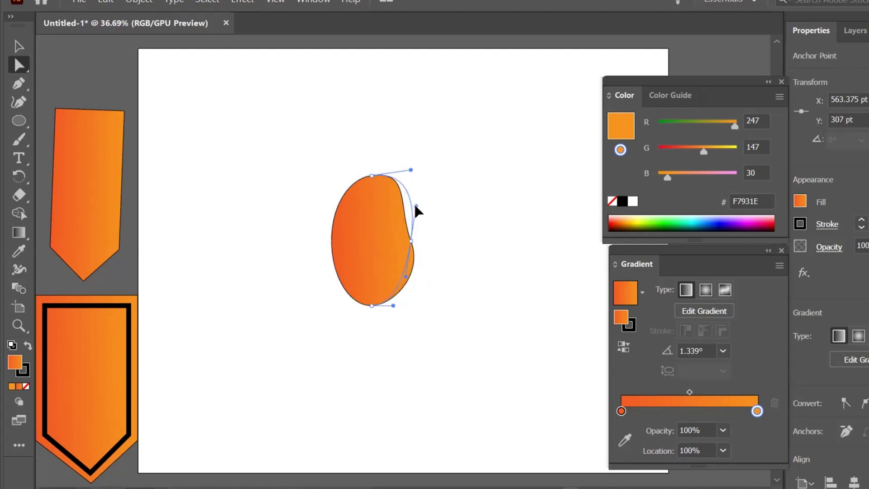
left_click_drag(415, 206, 422, 209)
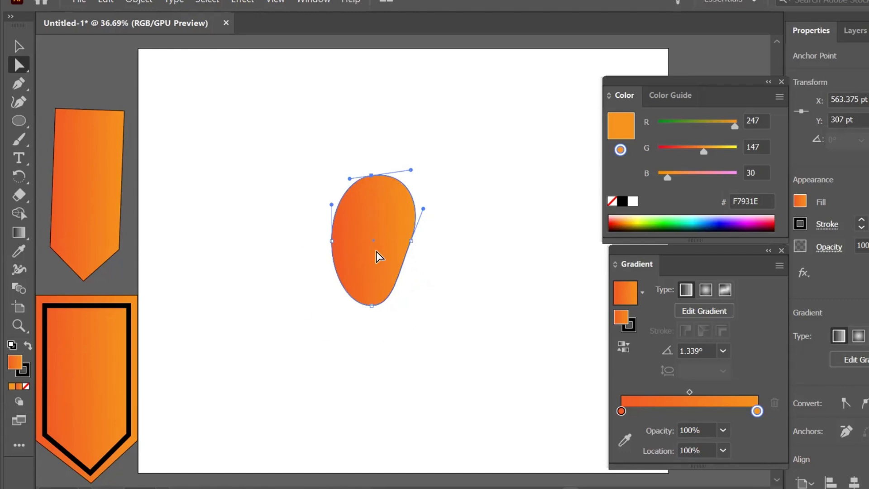
left_click(456, 254)
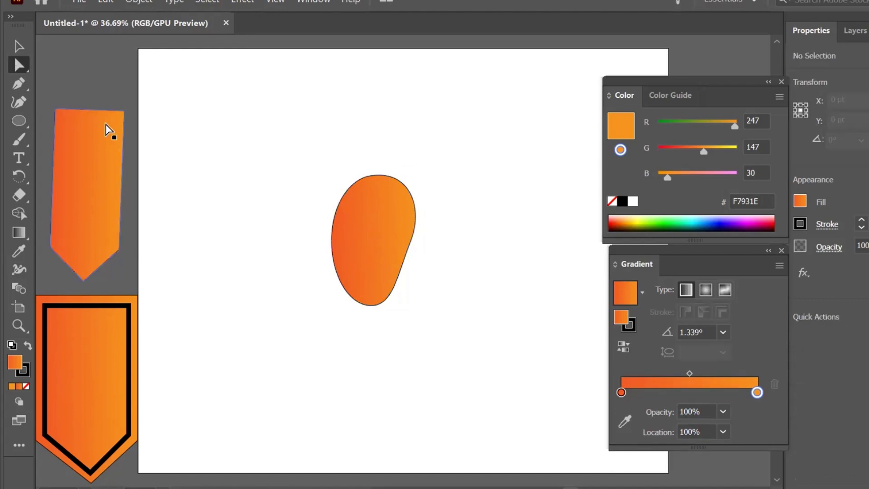
- Draw a narrow ellipse to the right of the blob
left_click(18, 120)
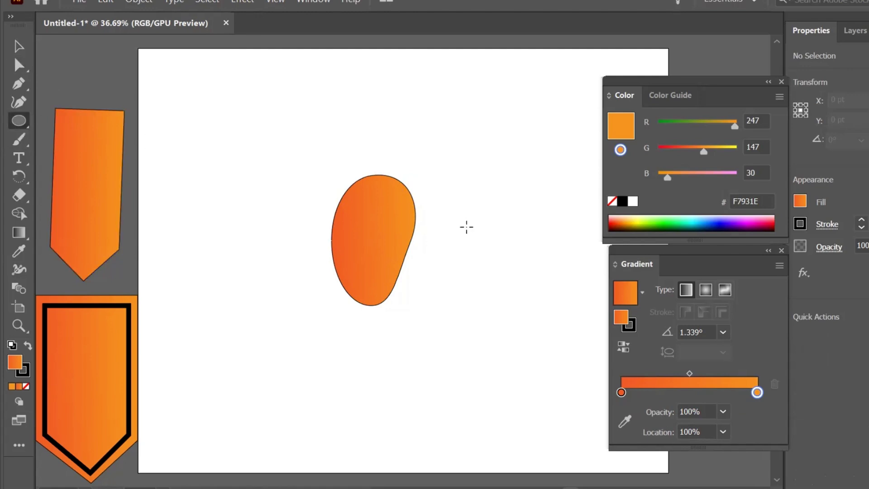
left_click_drag(469, 192, 489, 295)
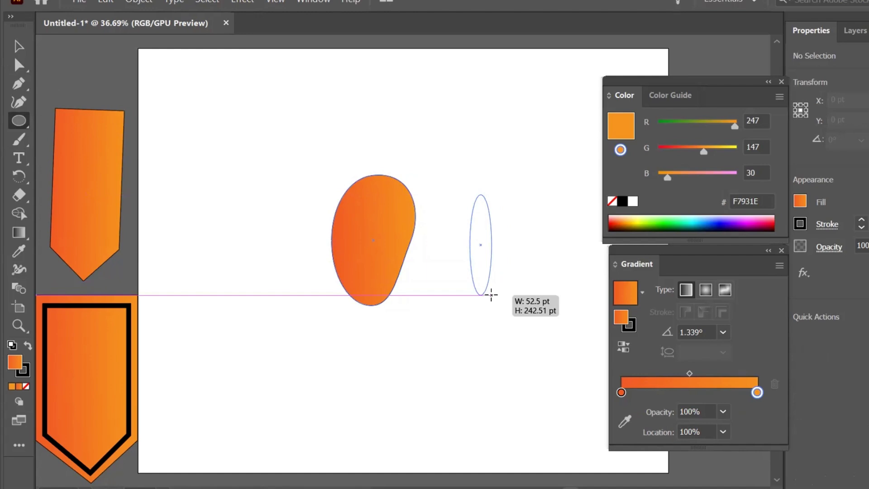
left_click_drag(489, 295, 491, 295)
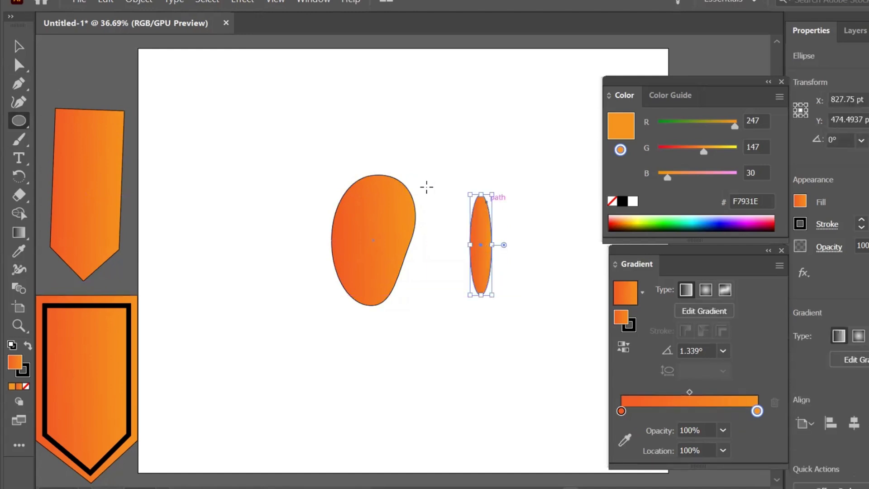
- Convert the narrow ellipse's top and bottom anchors into sharp corner points to form a leaf
left_click(25, 89)
left_click_drag(27, 89, 89, 102)
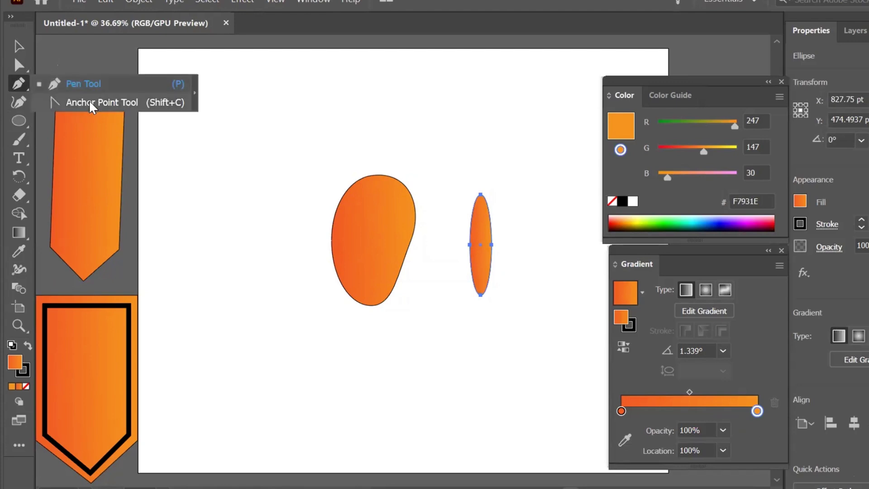
left_click(90, 102)
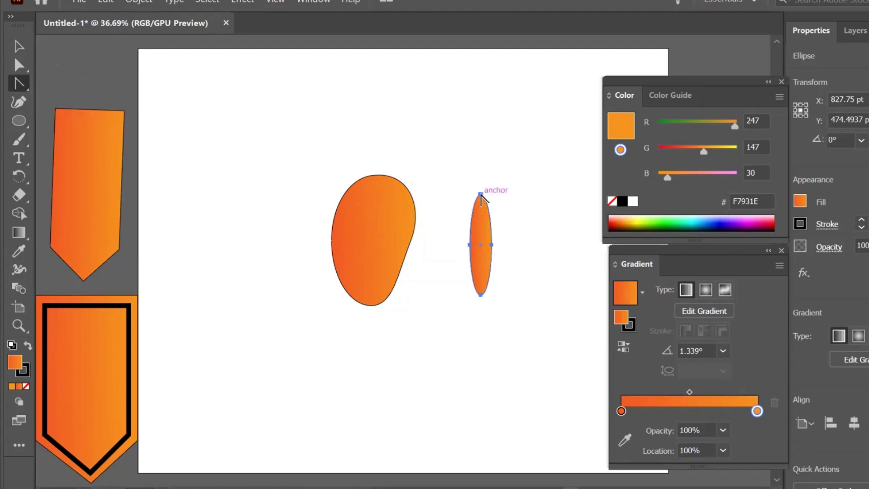
left_click(481, 194)
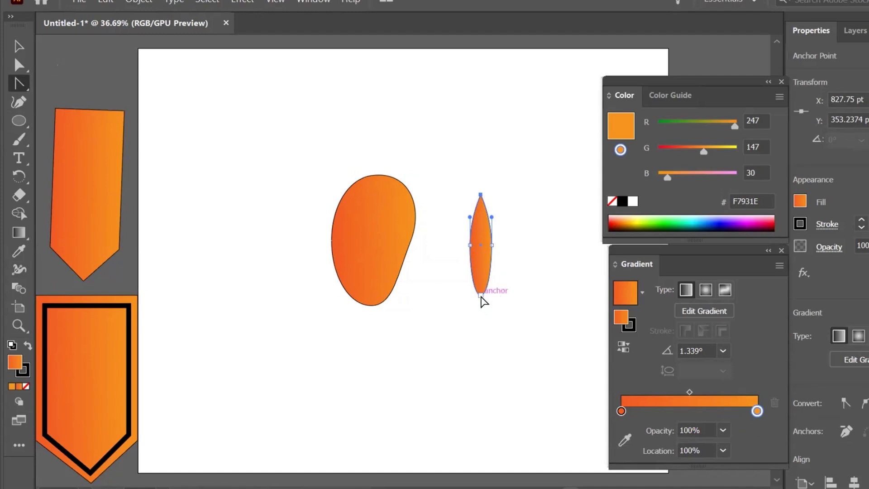
left_click(481, 294)
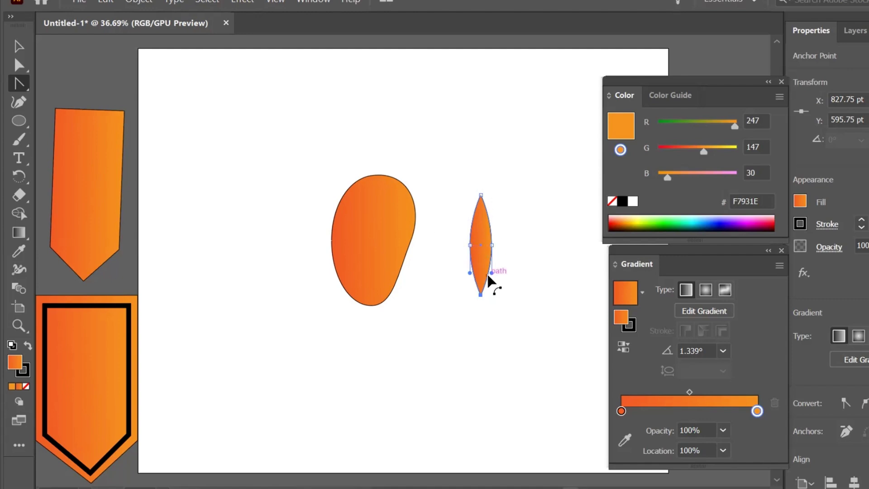
left_click(18, 46)
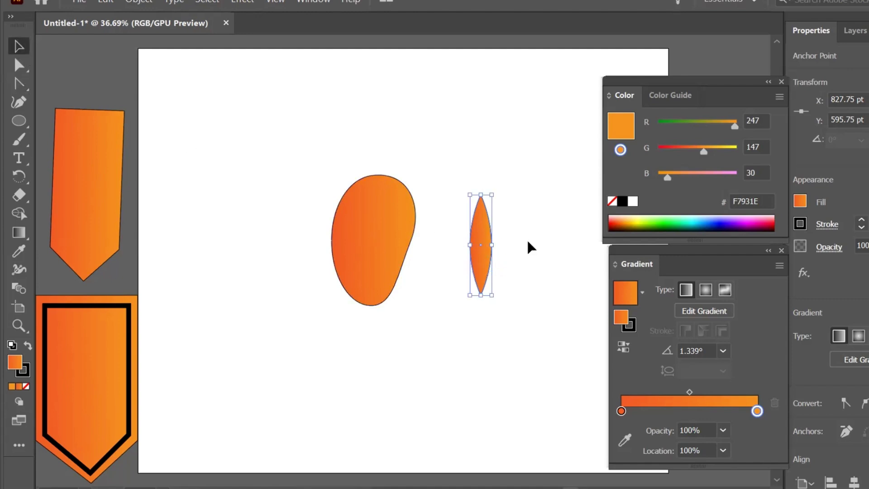
- Reshape the leaf, moving its top point left and bottom point right, and set it against the mango
left_click_drag(477, 266, 410, 248)
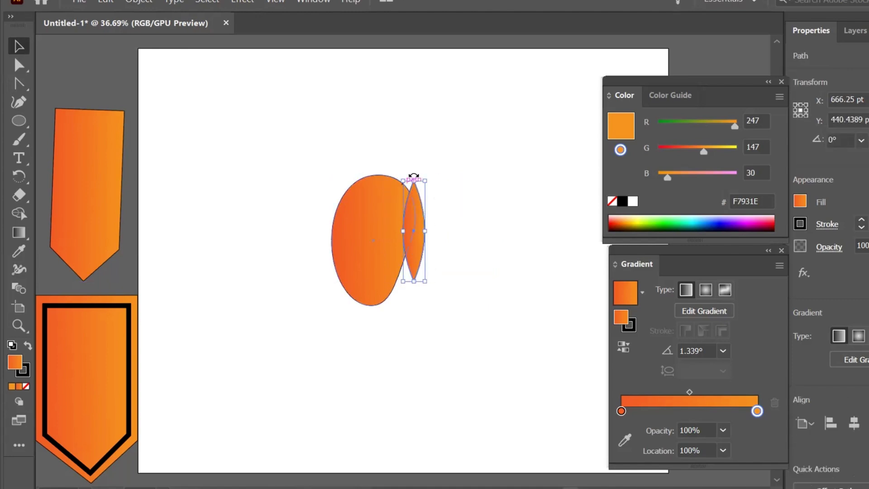
left_click(19, 65)
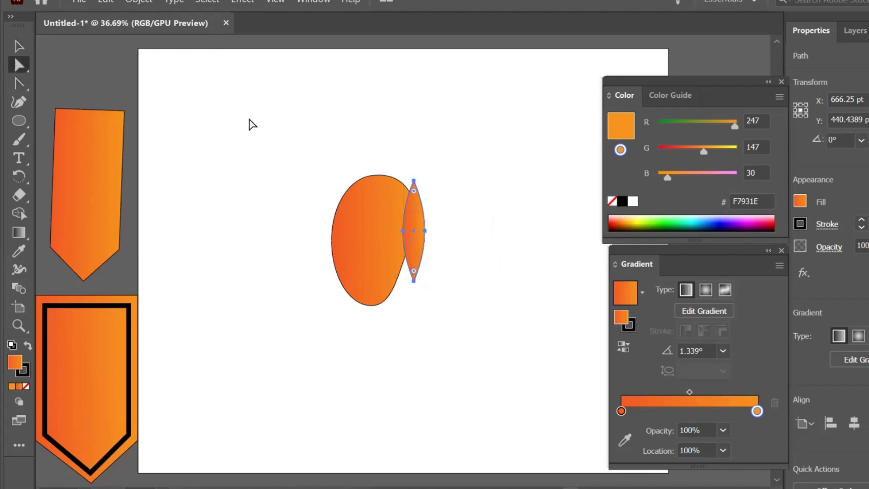
left_click(415, 181)
left_click(441, 187)
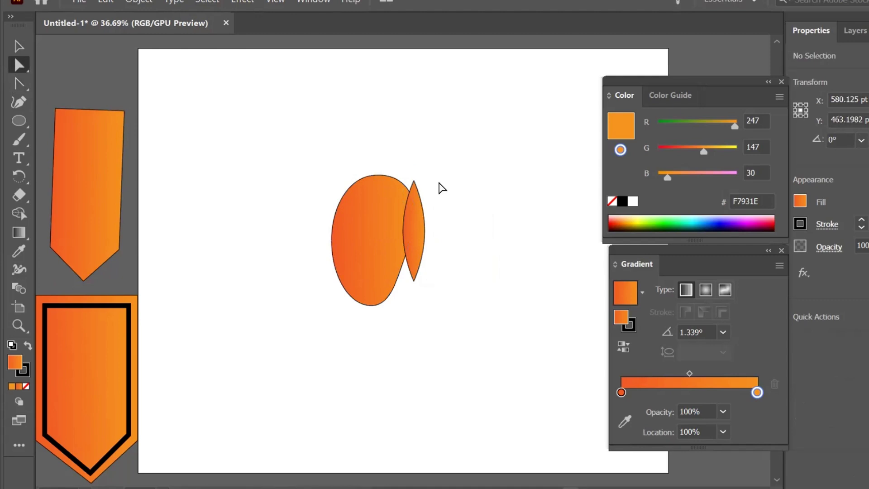
left_click_drag(419, 229, 452, 218)
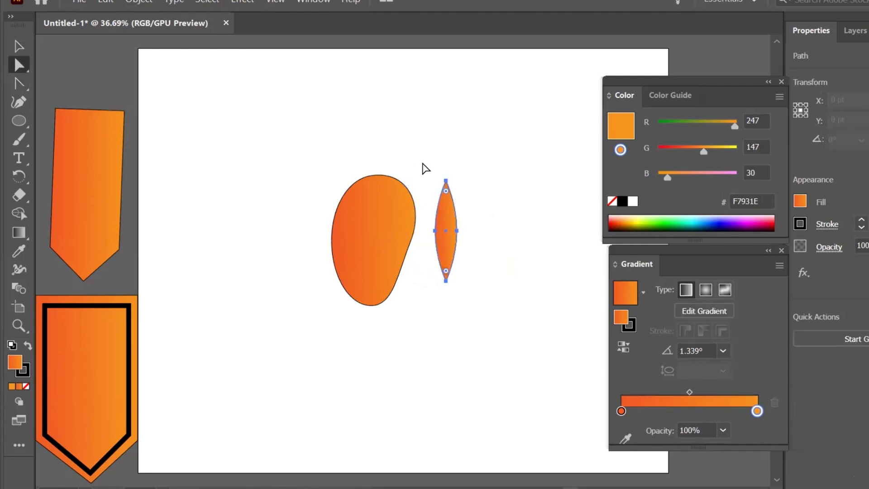
left_click_drag(423, 166, 470, 205)
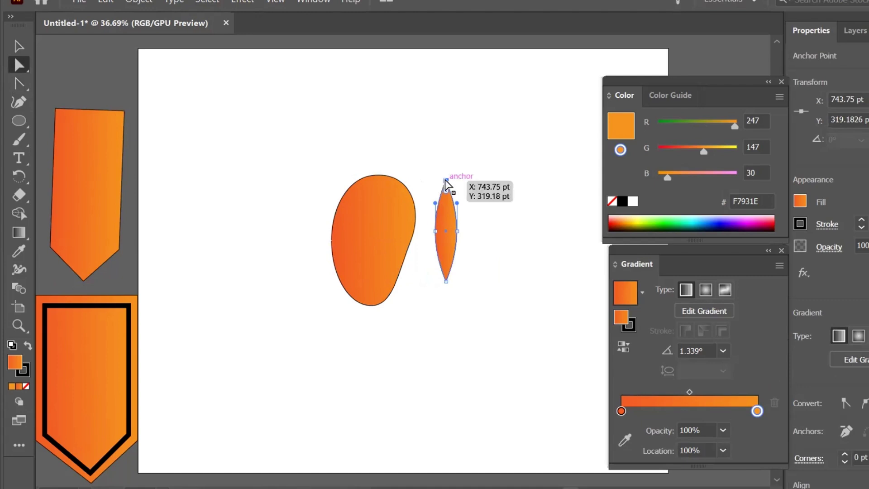
left_click_drag(446, 180, 432, 181)
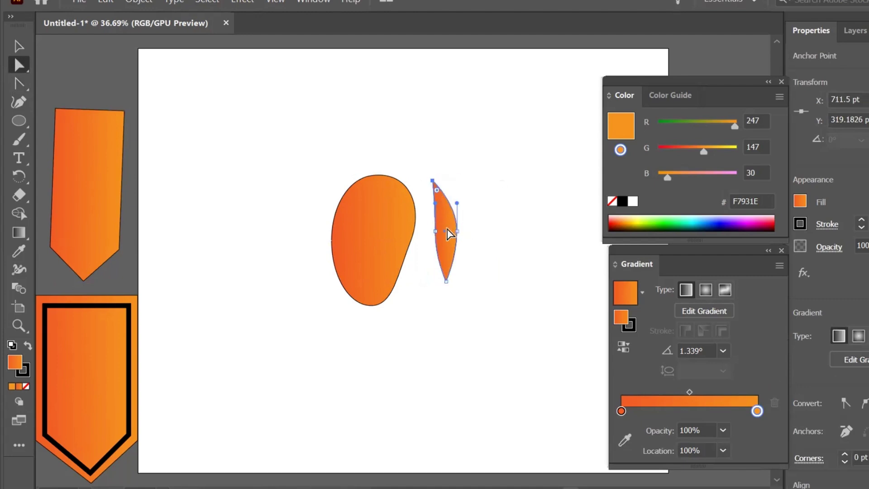
left_click_drag(448, 233, 416, 230)
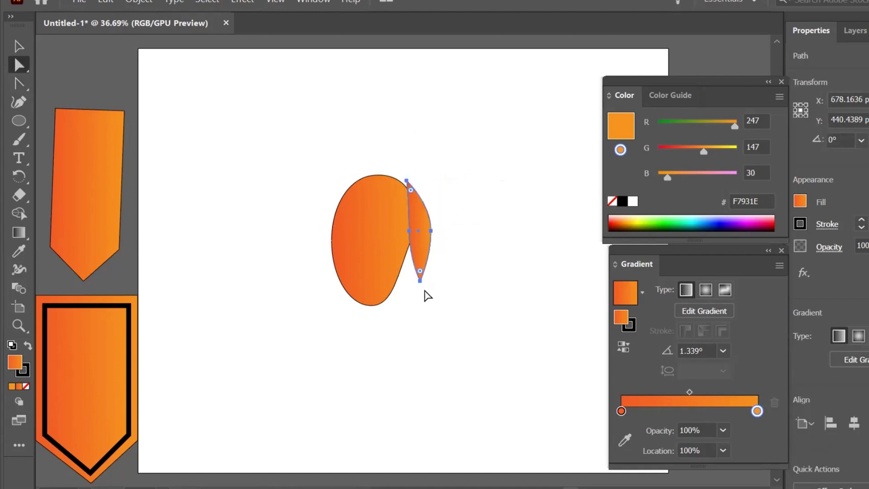
left_click_drag(419, 284, 434, 277)
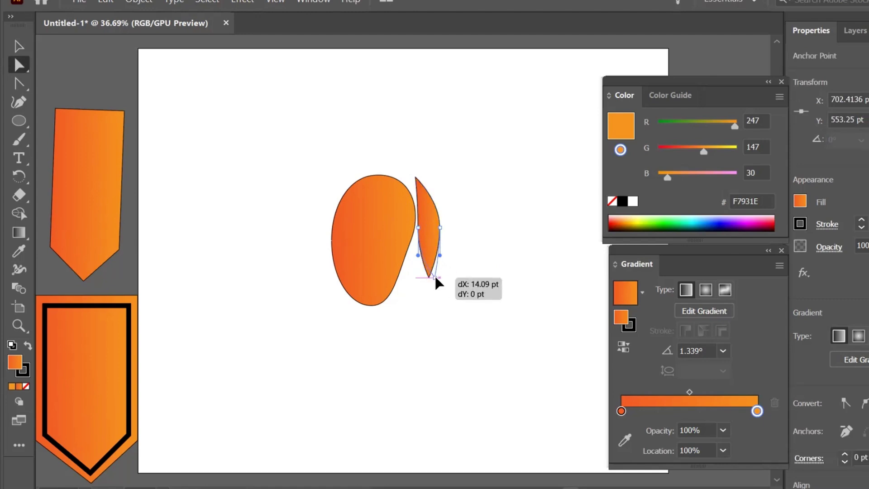
left_click_drag(434, 278, 438, 277)
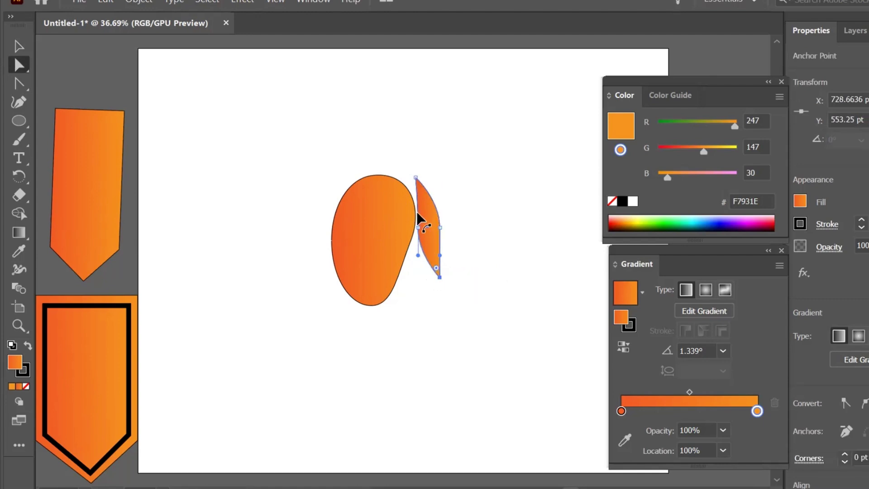
left_click_drag(430, 212, 420, 211)
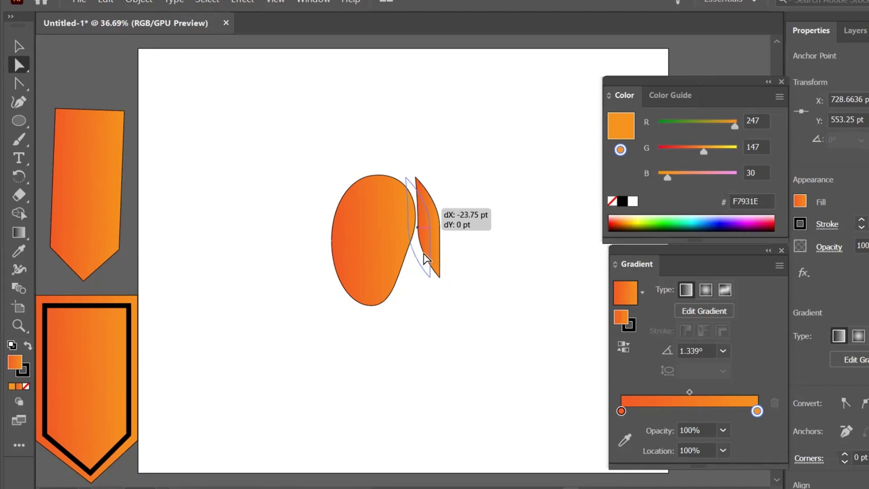
- Tilt the leaf about 13°, then move the mango and leaf together up and left
left_click(20, 46)
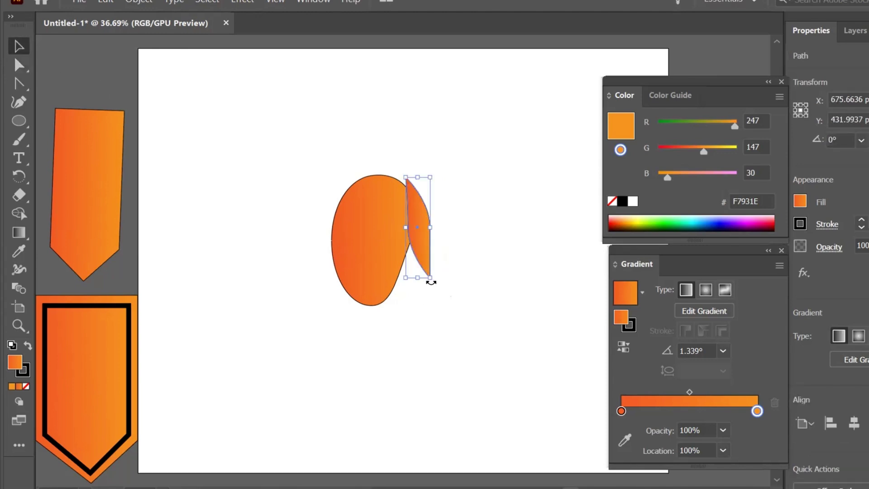
left_click_drag(431, 281, 443, 278)
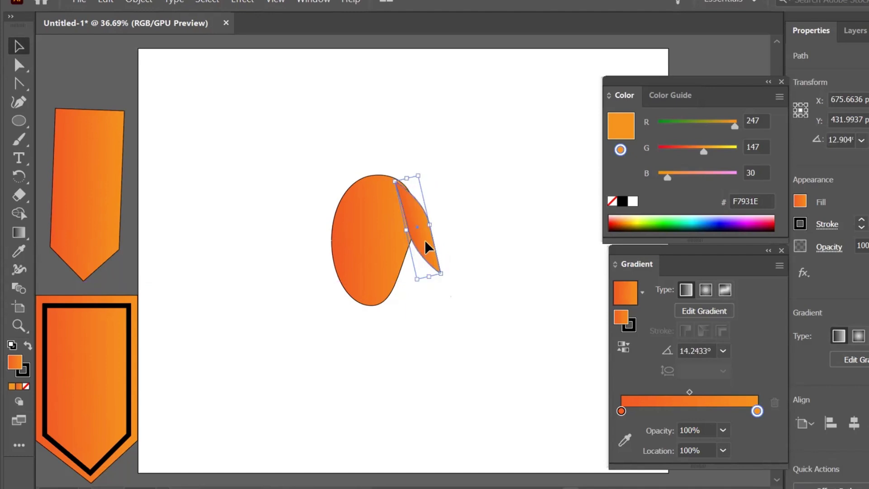
left_click_drag(428, 247, 427, 247)
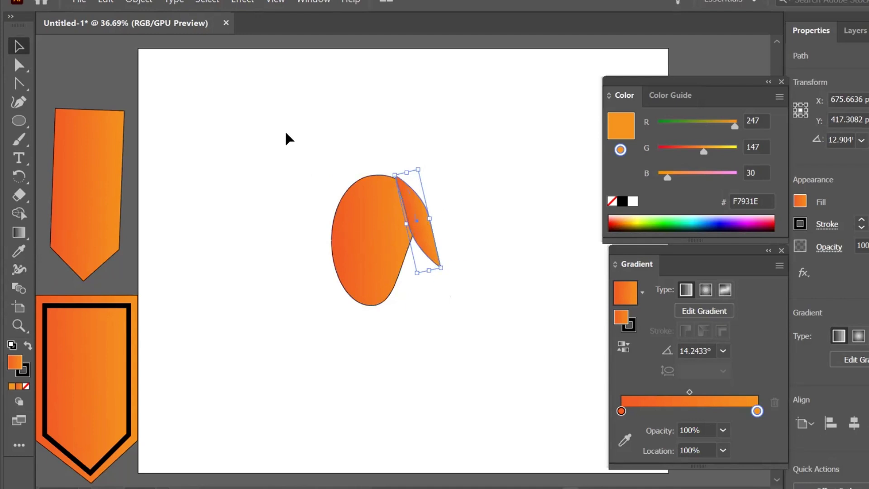
left_click_drag(286, 134, 448, 333)
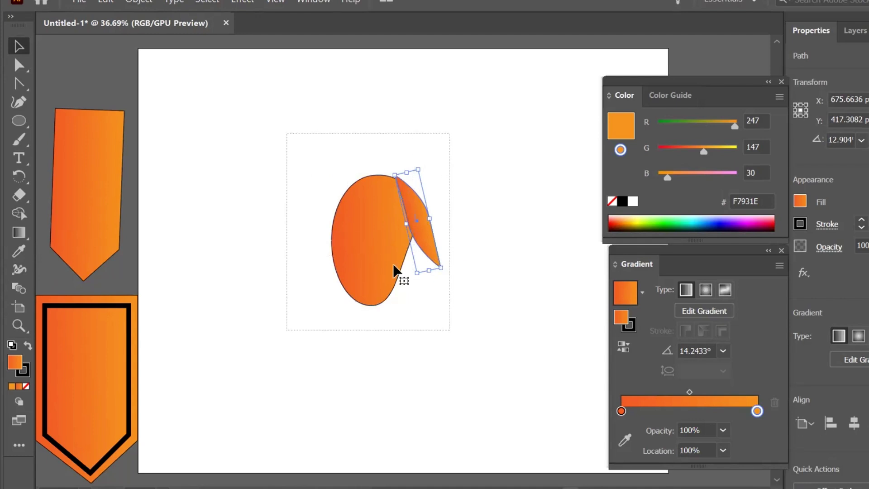
mouse_move(348, 240)
left_mouse_down()
mouse_move(277, 200)
mouse_move(281, 280)
left_mouse_up()
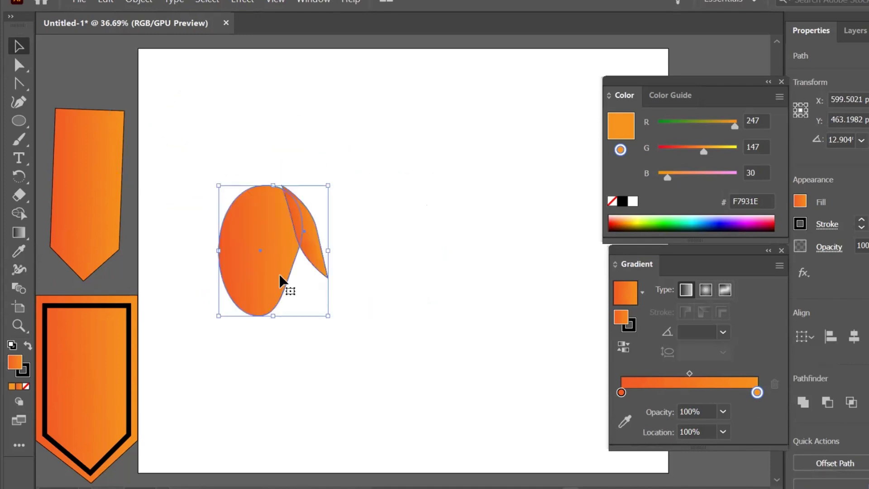
- Delete the black-bordered inner banner shape and the outer orange pentagon
left_click(94, 242)
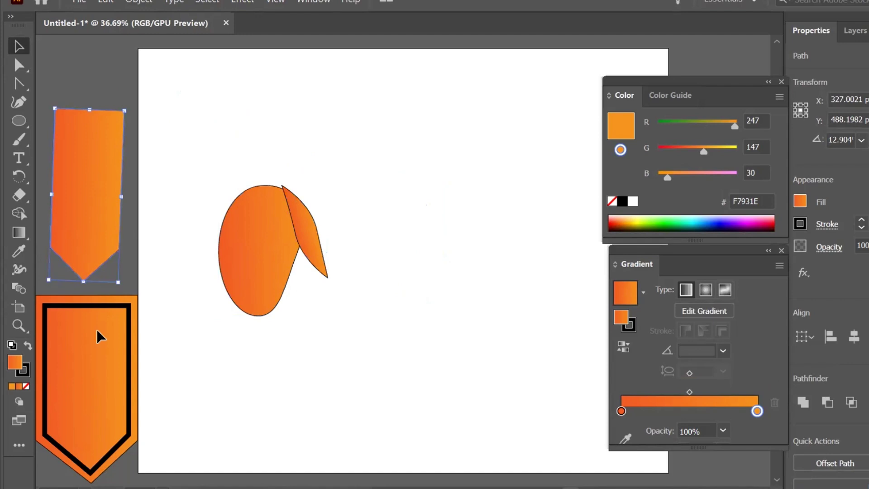
left_click_drag(95, 241, 101, 337)
key("Delete")
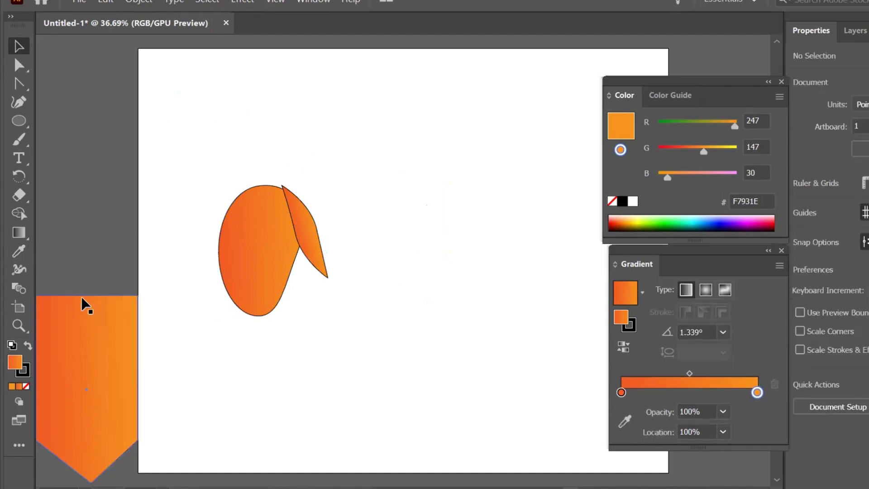
left_click(84, 301)
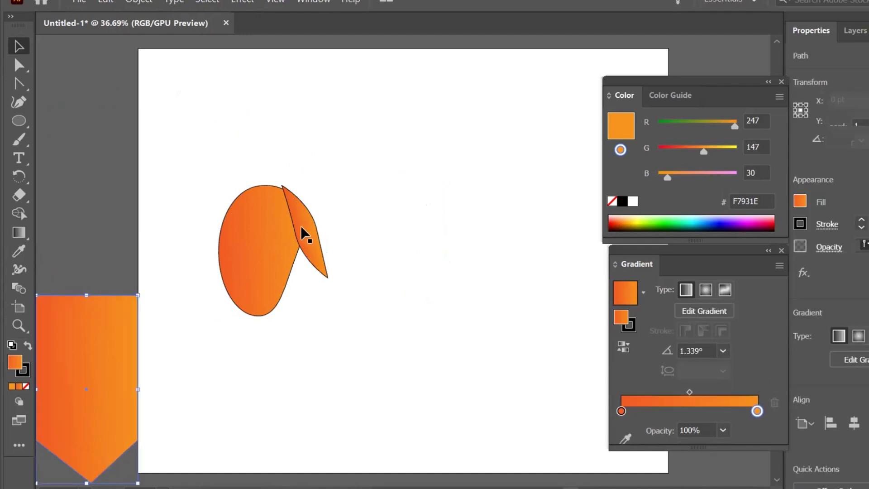
key("Delete")
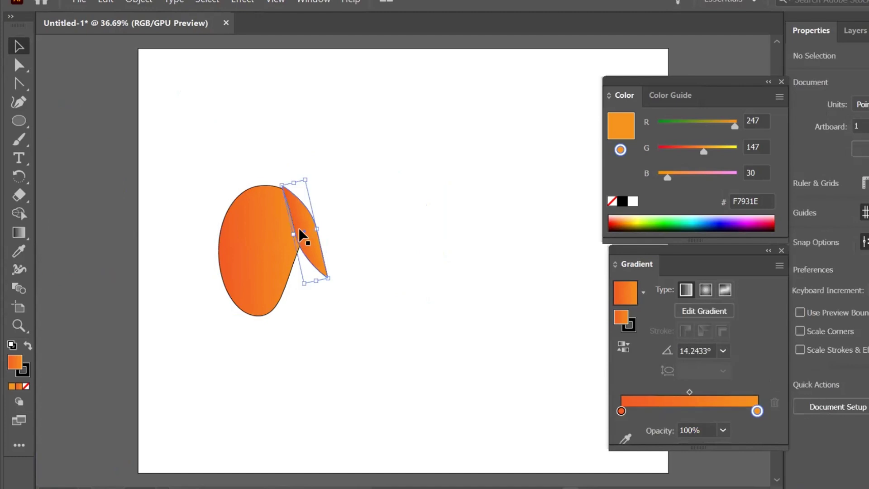
- Delete the leaf and the mango body to empty the artboard, and select the Pen tool
key("Delete")
left_click(300, 233)
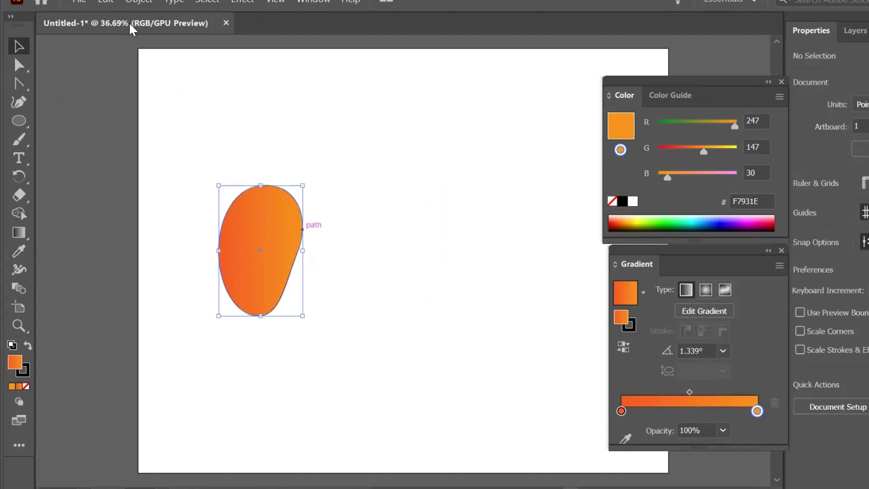
key("Delete")
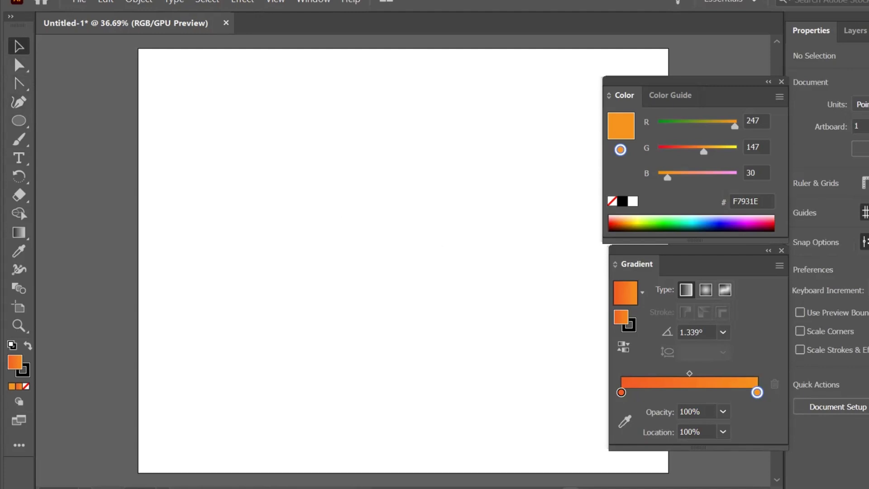
left_click(22, 101)
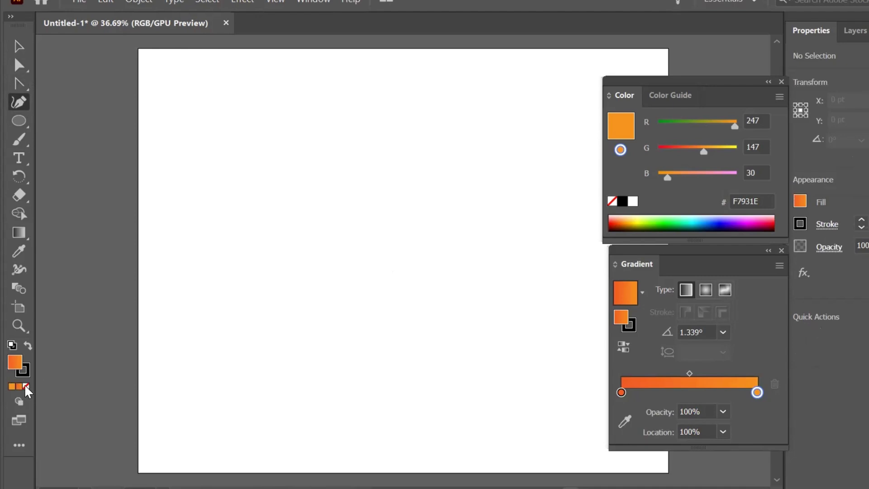
- Set no fill and start the spiral with outer arcs across the top and down the right
left_click(26, 386)
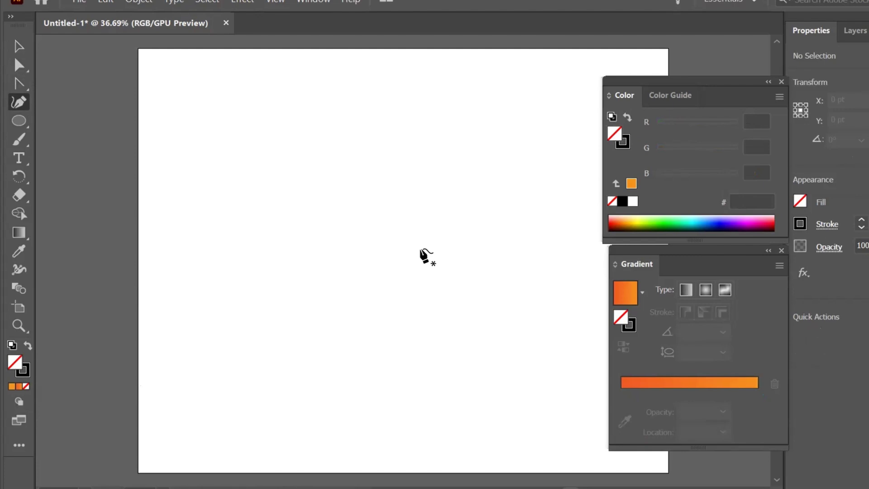
left_click(428, 246)
left_click(419, 253)
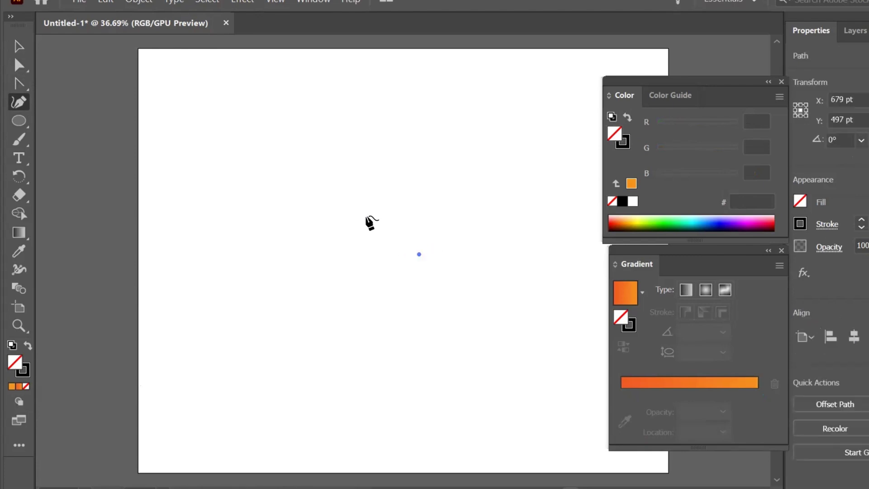
left_click(365, 208)
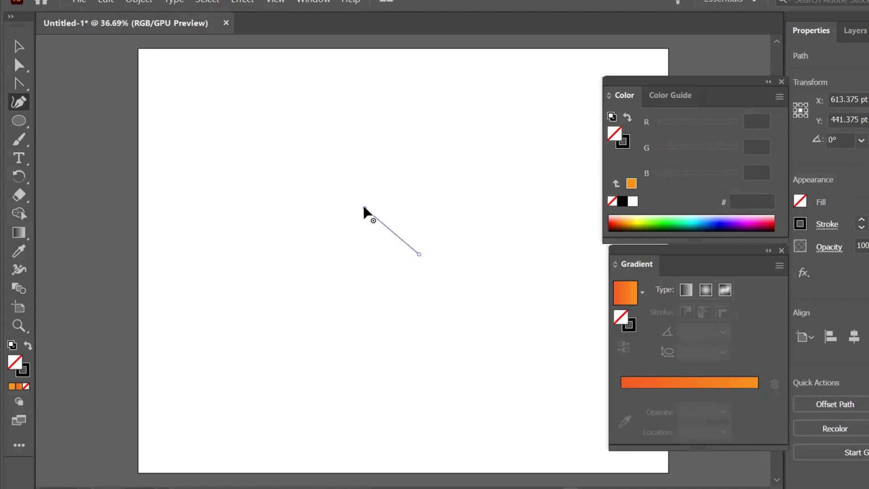
mouse_move(364, 207)
left_mouse_down()
mouse_move(381, 185)
mouse_move(423, 180)
mouse_move(488, 221)
mouse_move(509, 207)
mouse_move(501, 167)
mouse_move(519, 153)
left_mouse_up()
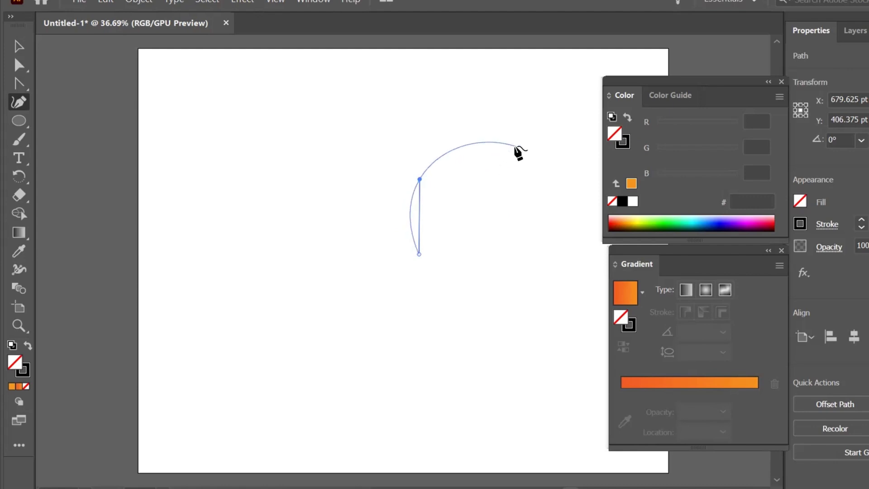
left_click(516, 146)
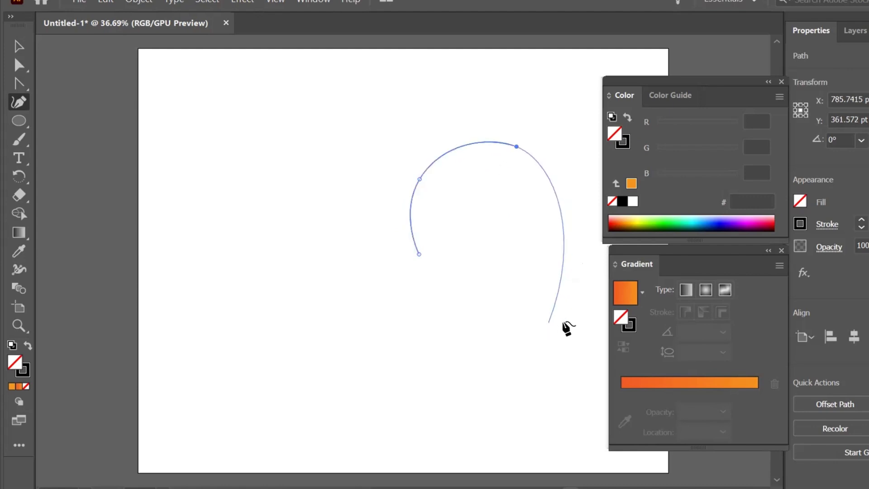
left_click_drag(587, 312, 516, 346)
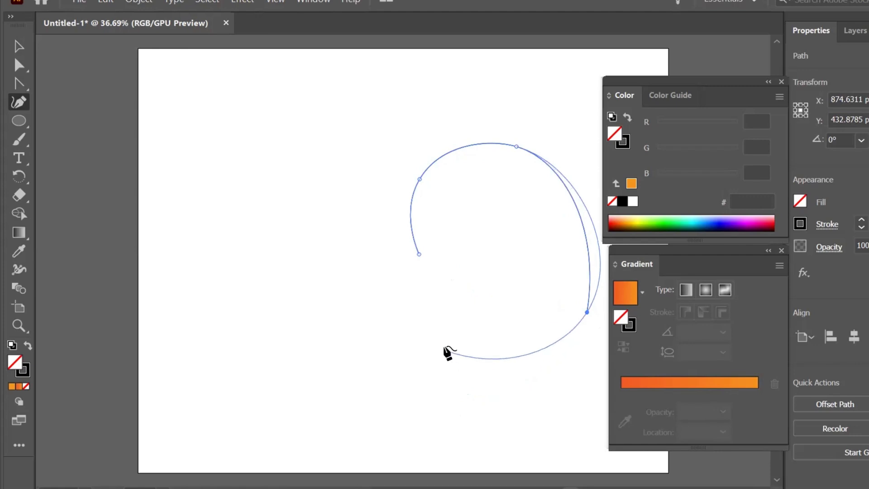
- Continue the spiral through its inner coils, ending near the centre
left_click(444, 342)
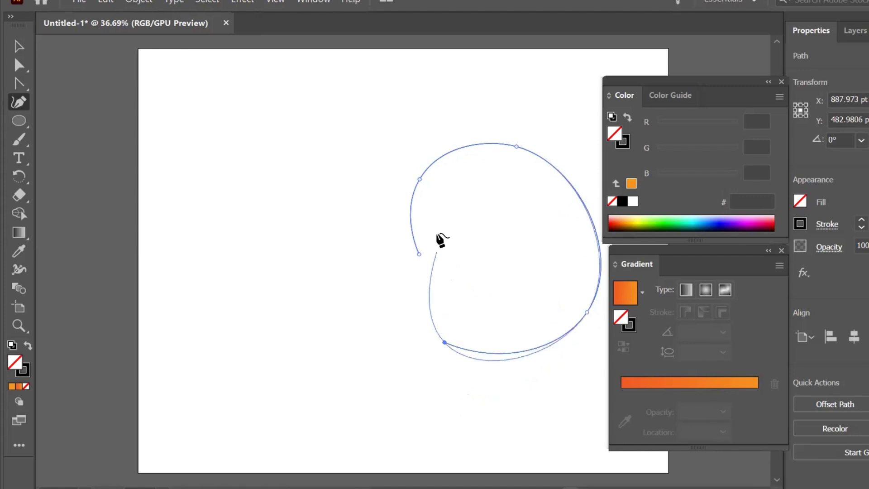
left_click(441, 231)
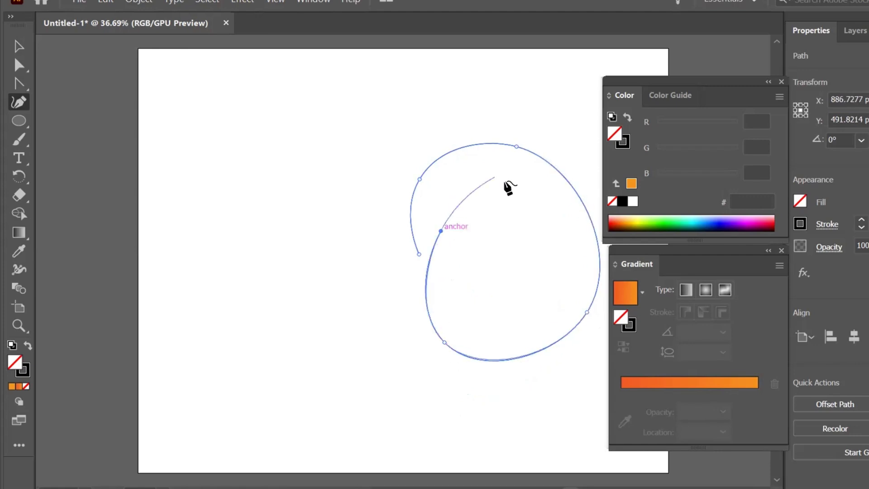
left_click(519, 186)
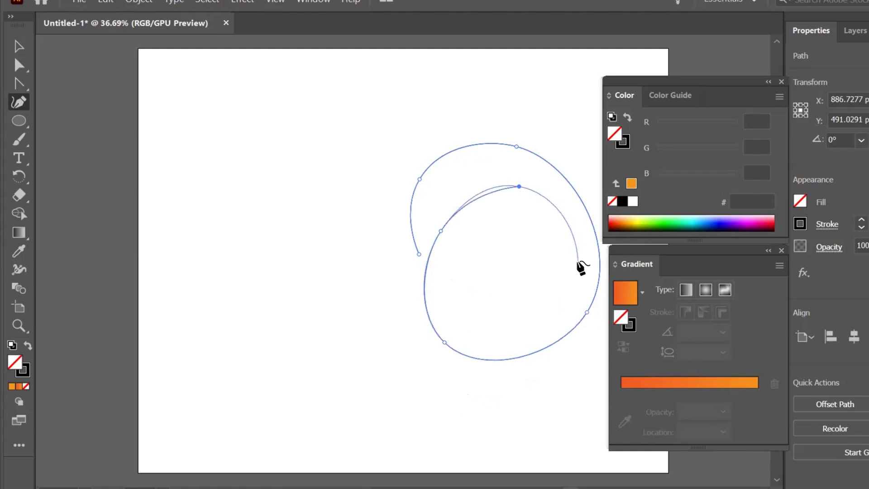
left_click(578, 262)
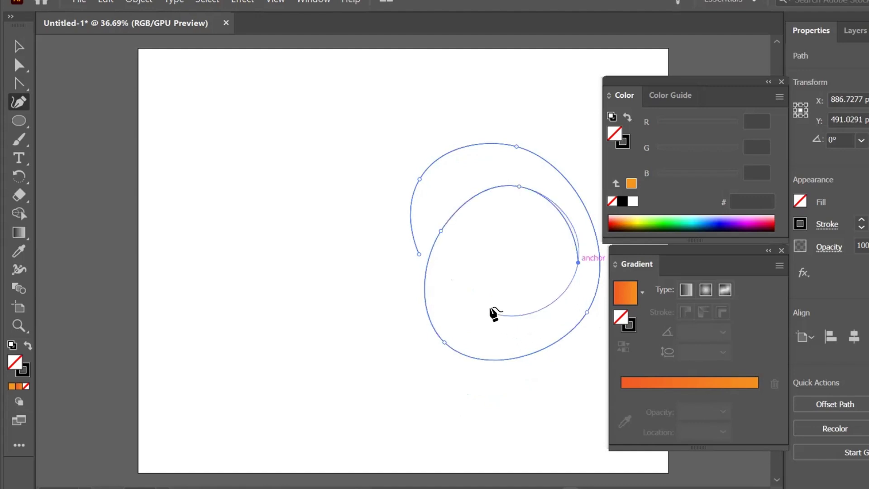
left_click(491, 317)
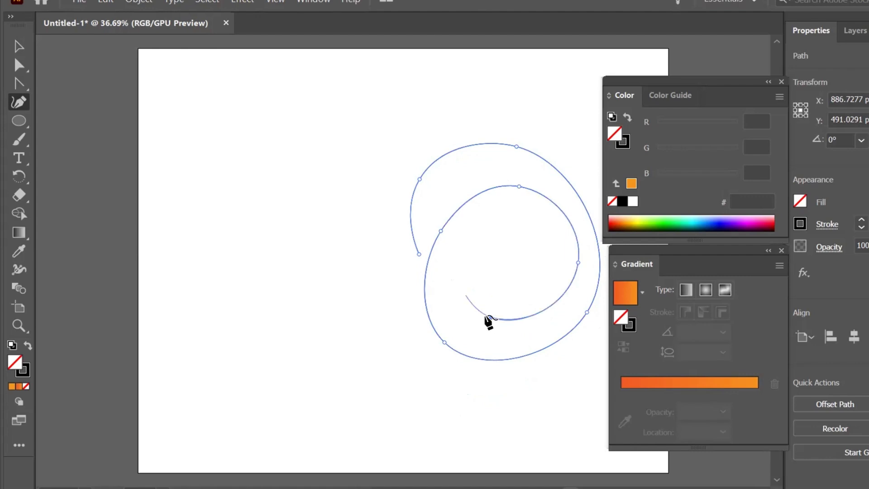
left_click(463, 267)
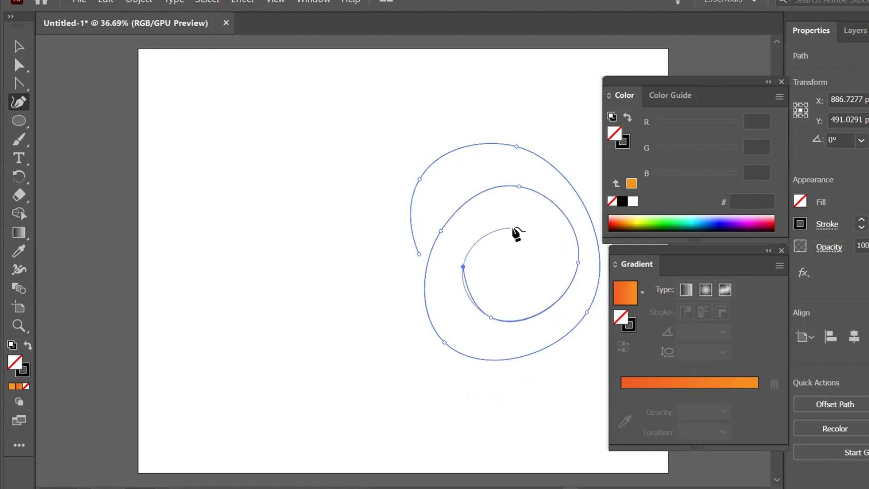
left_click(517, 228)
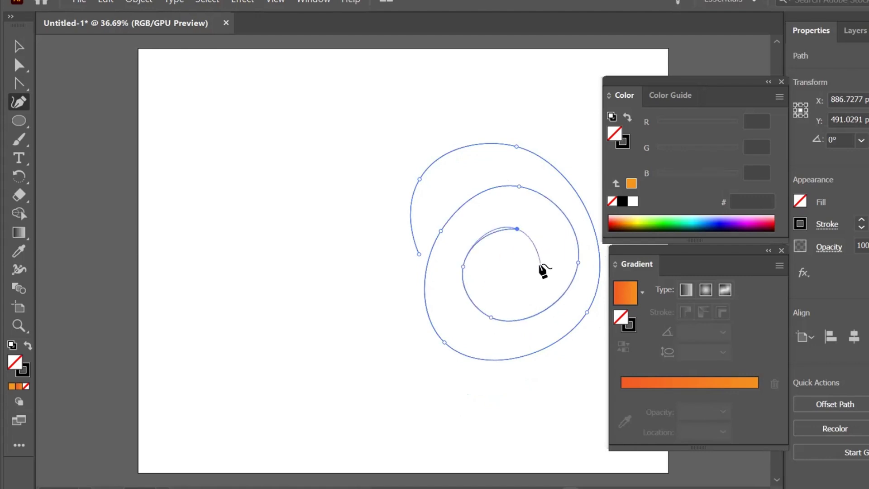
left_click(540, 264)
left_click_drag(540, 265, 533, 275)
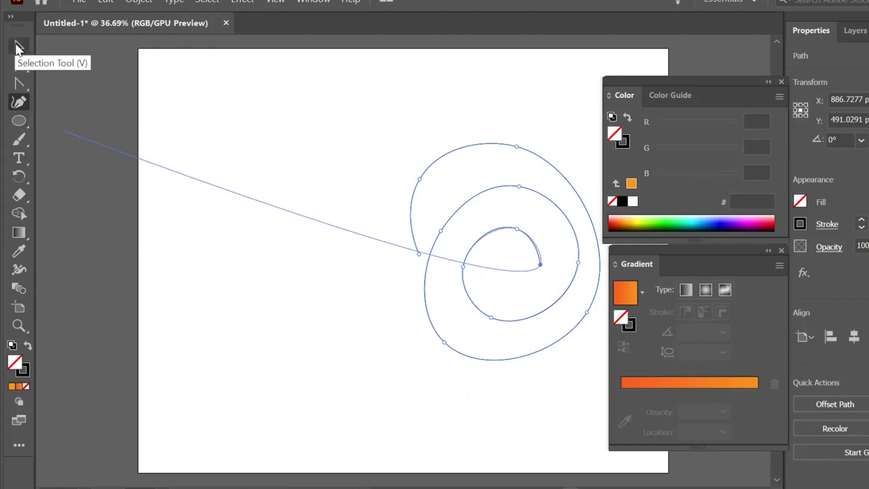
- Move the spiral left toward the page centre and raise its stroke weight four steps
left_click(15, 43)
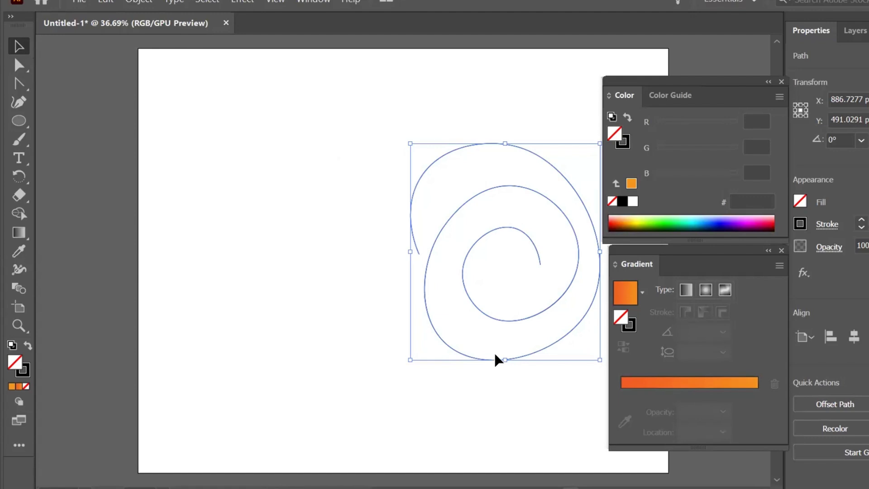
left_click_drag(494, 362, 387, 365)
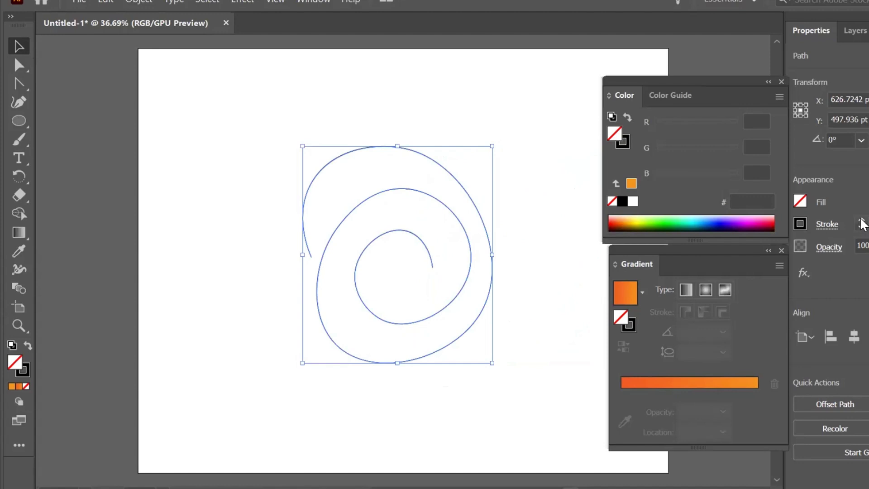
left_click(861, 221)
left_click(861, 221)
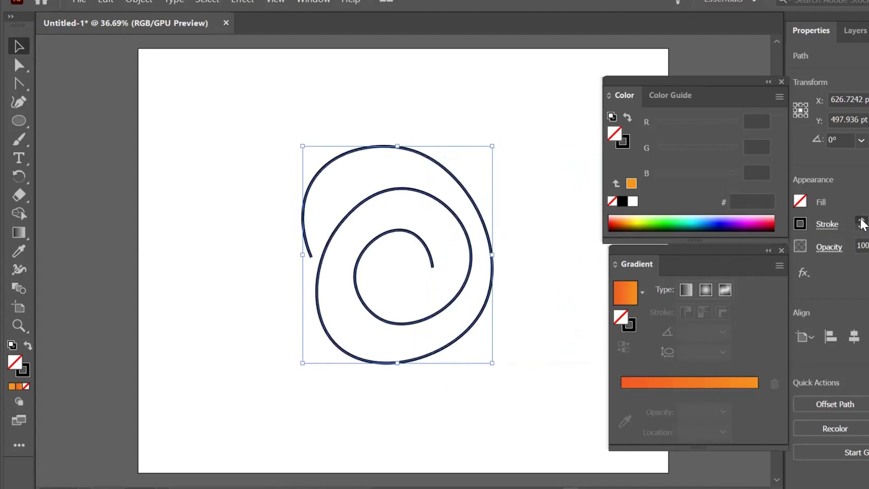
left_click(860, 220)
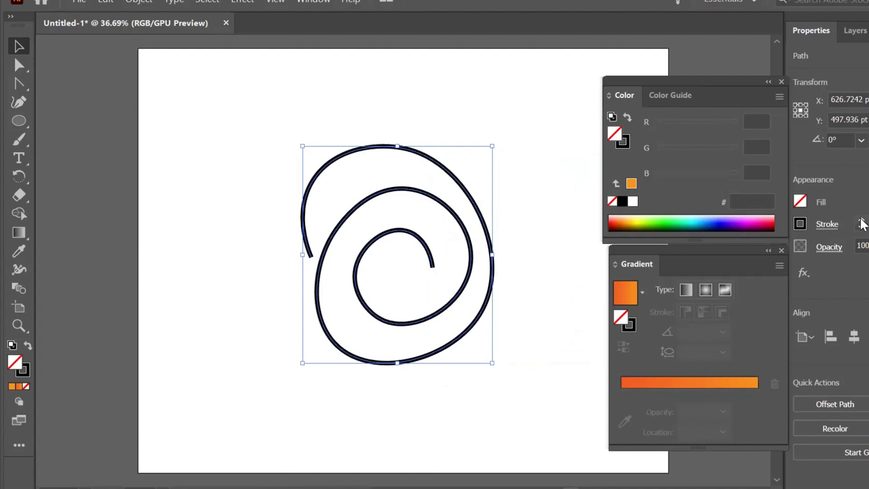
left_click(861, 221)
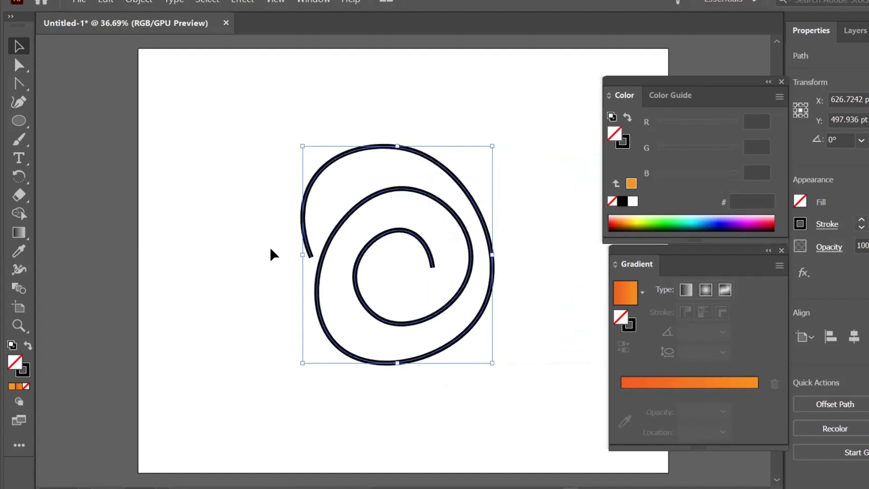
- Deselect the spiral, then pick its outer end with Direct Selection to show its anchors
left_click(296, 258)
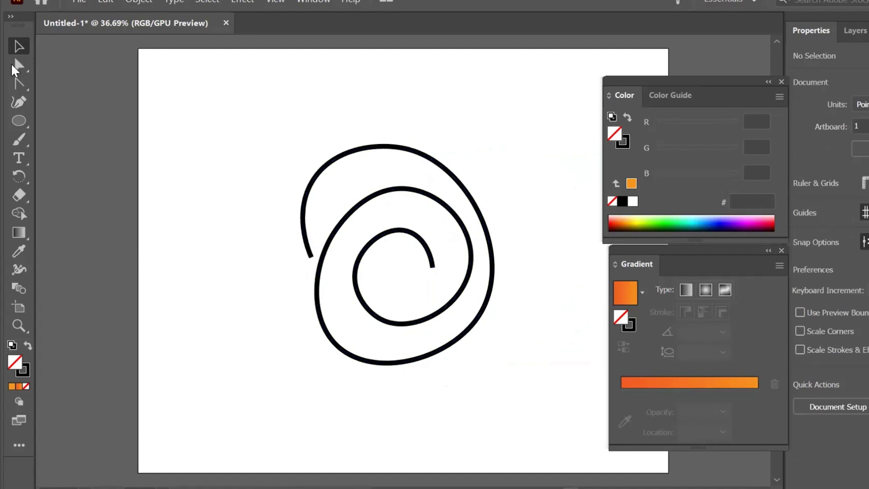
left_click(18, 68)
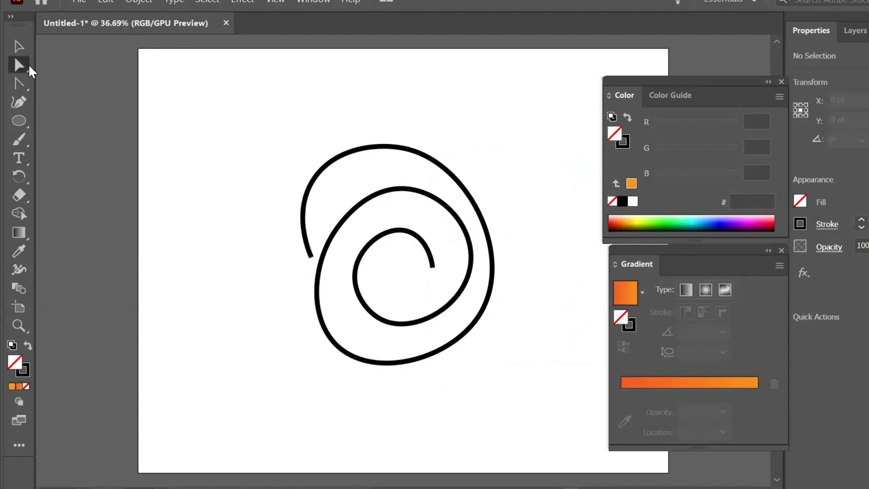
left_click(306, 246)
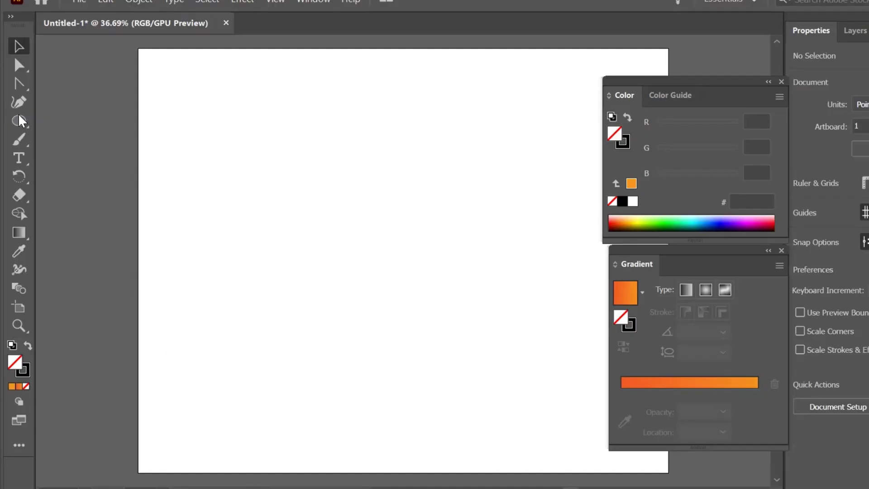
- Draw an upright ellipse and drag its top anchor's handles into a broad, flat curve
left_click_drag(21, 121, 109, 143)
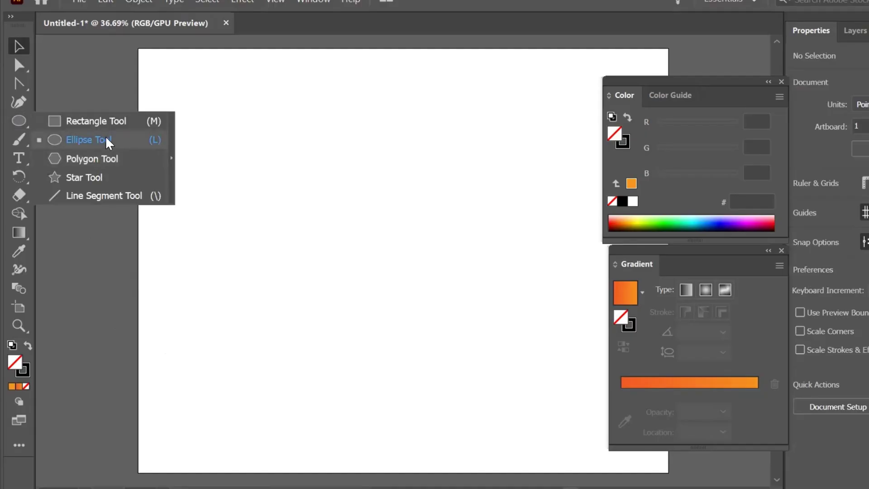
mouse_move(302, 157)
left_mouse_down()
mouse_move(336, 232)
mouse_move(412, 332)
left_mouse_up()
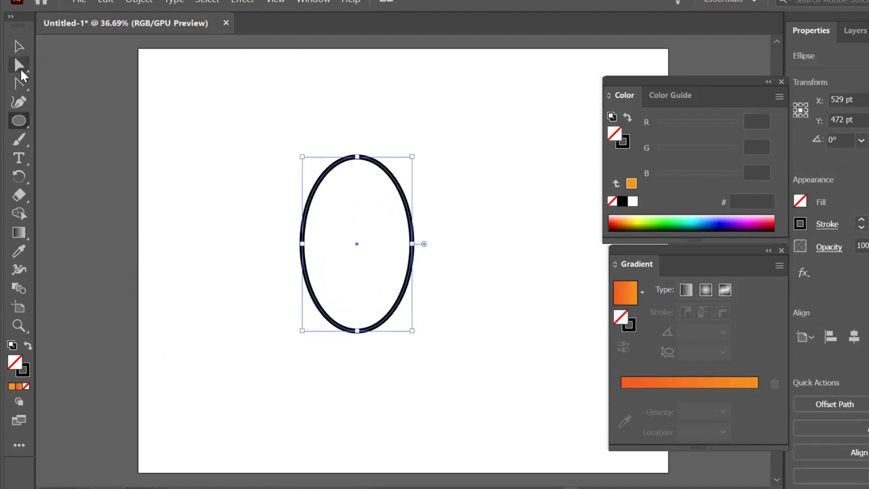
left_click(20, 67)
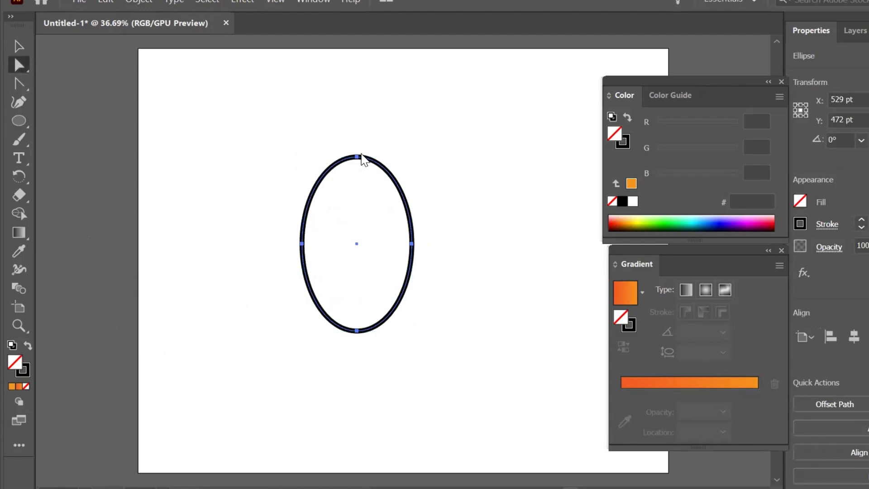
left_click(357, 157)
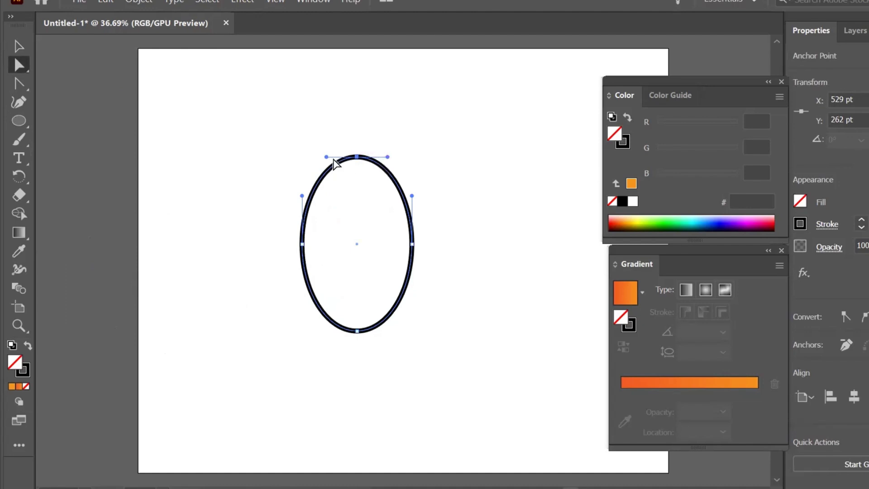
left_click_drag(327, 157, 333, 181)
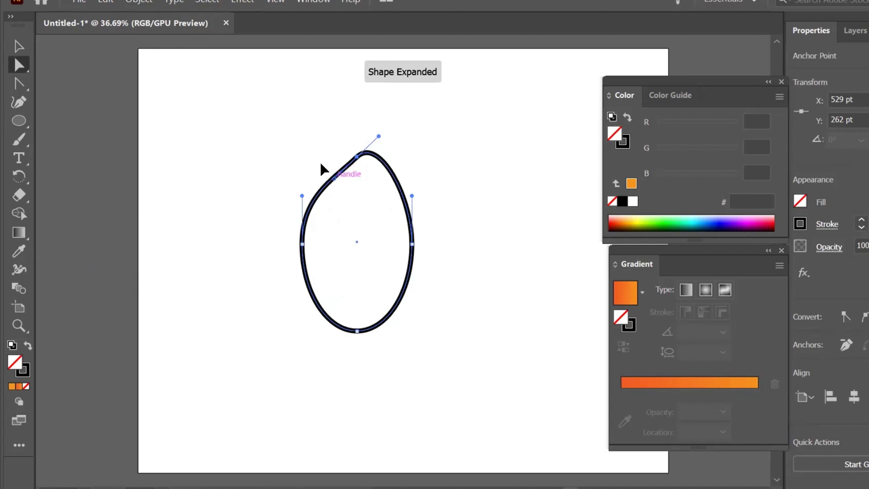
mouse_move(334, 178)
left_mouse_down()
mouse_move(316, 140)
mouse_move(328, 167)
mouse_move(307, 157)
left_mouse_up()
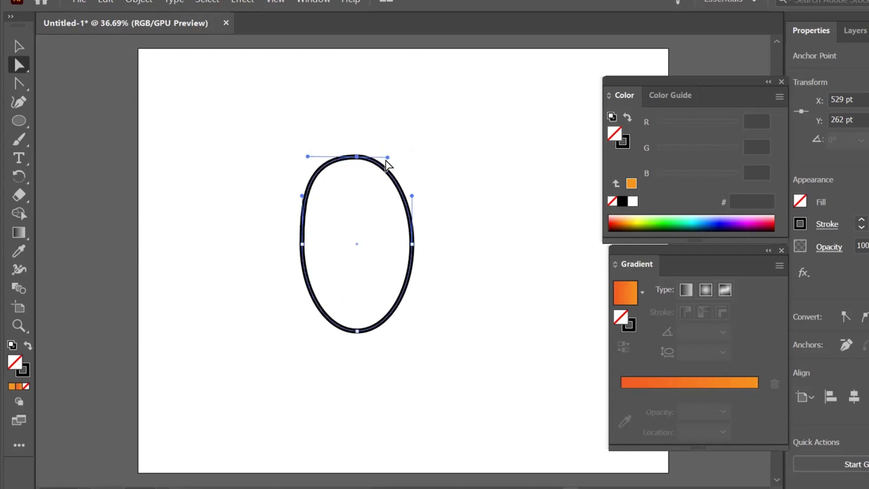
left_click_drag(387, 157, 402, 154)
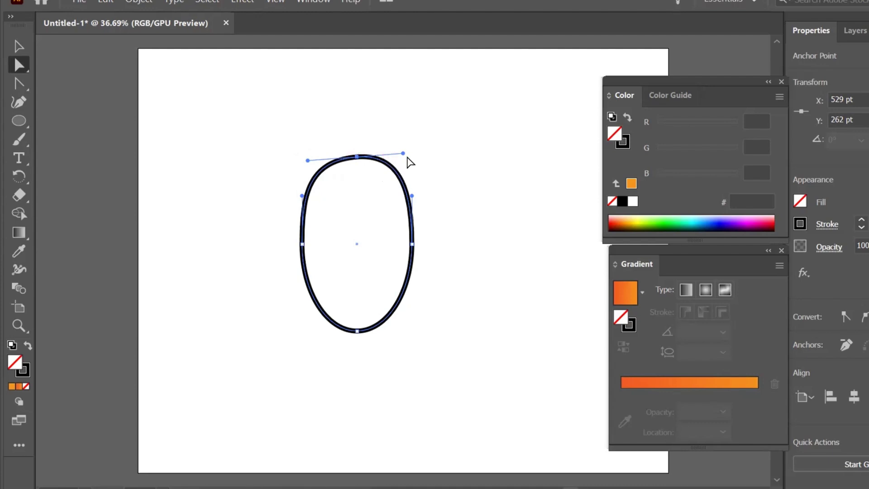
- Drag the ellipse's right anchor handle to curve its lower-right side inward into a lopsided blob
left_click(412, 244)
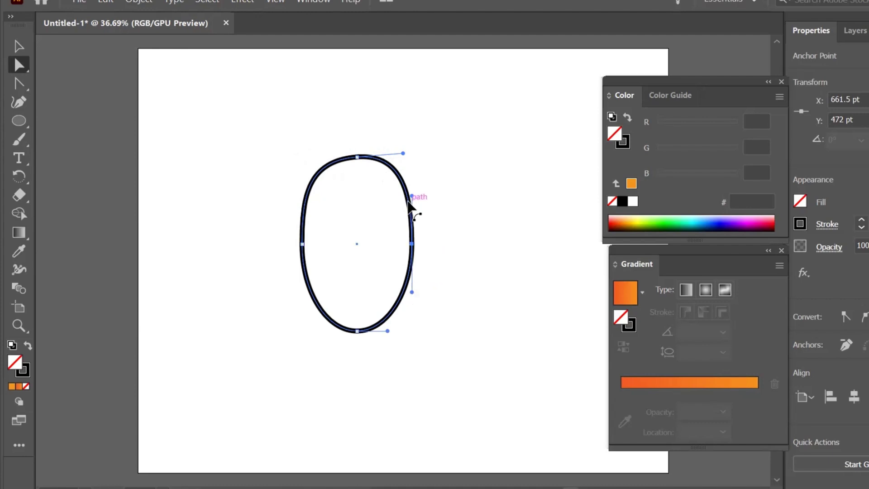
left_click_drag(413, 195, 440, 198)
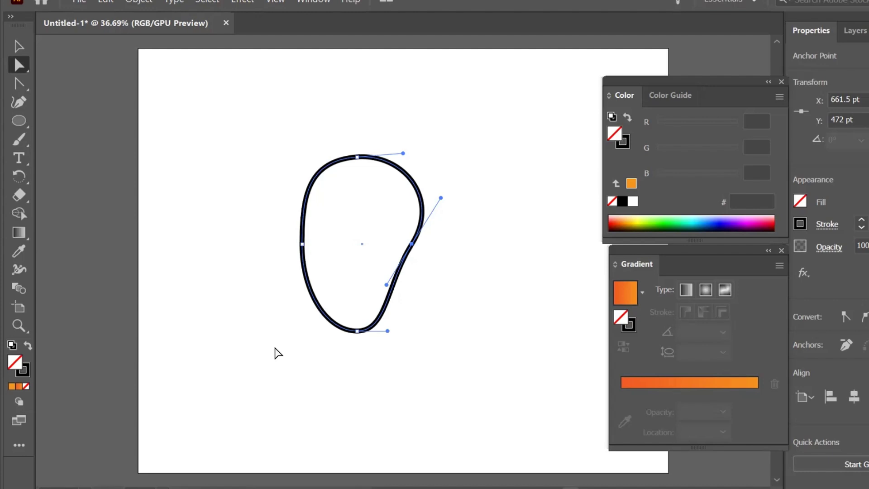
left_click(223, 117)
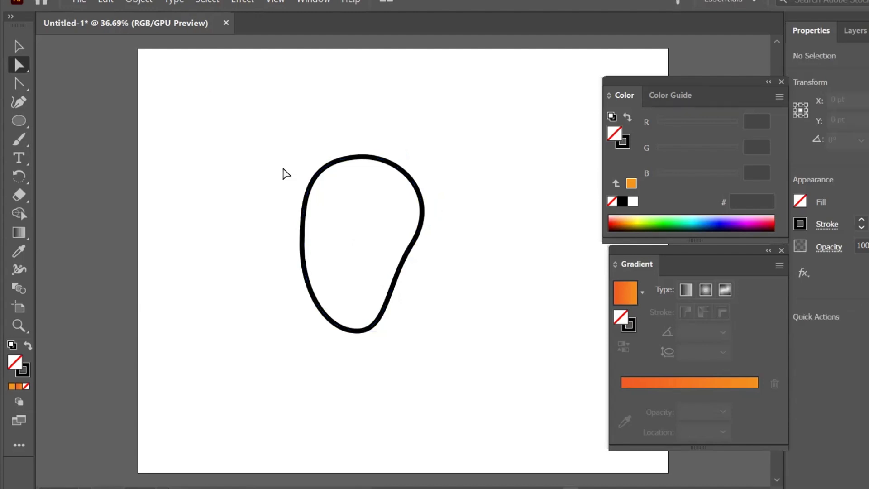
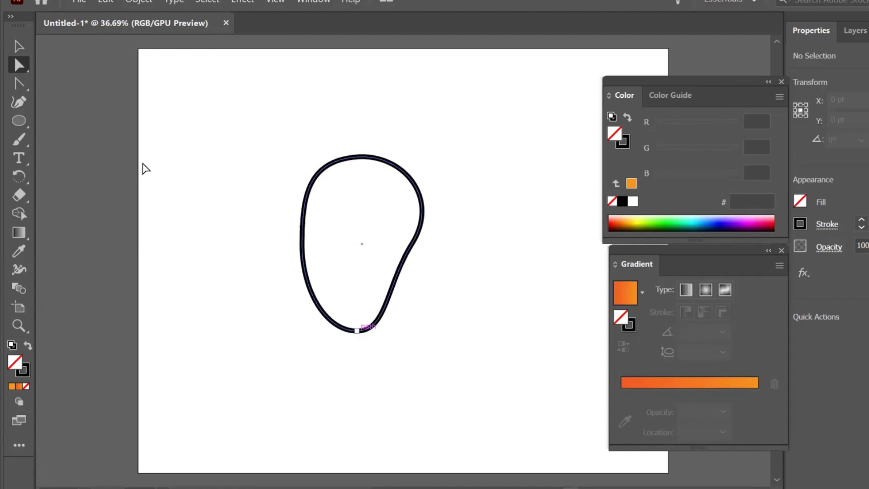
- Delete the blob outline and dock the Color and Gradient panels in the right column
left_click(19, 51)
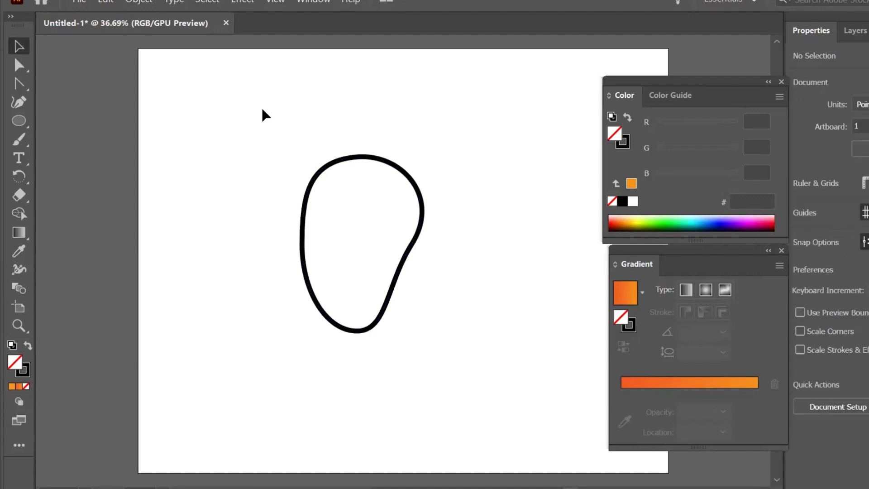
left_click(328, 163)
key("Delete")
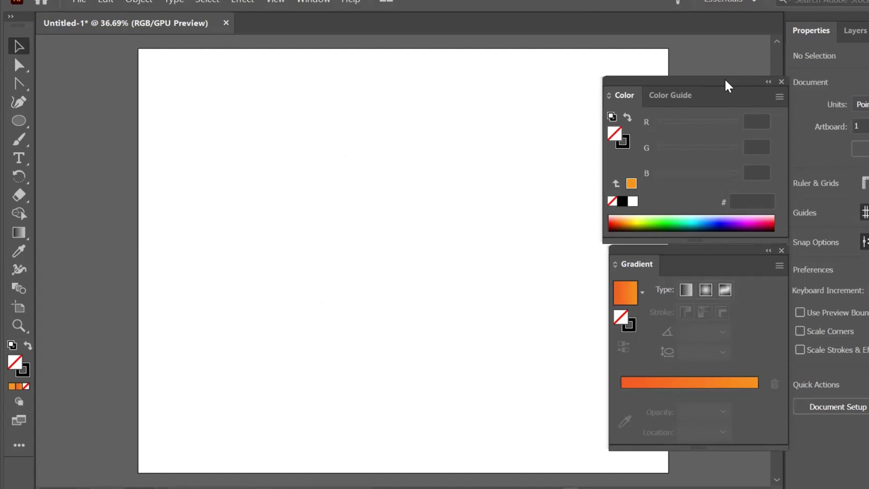
left_click_drag(727, 86, 790, 52)
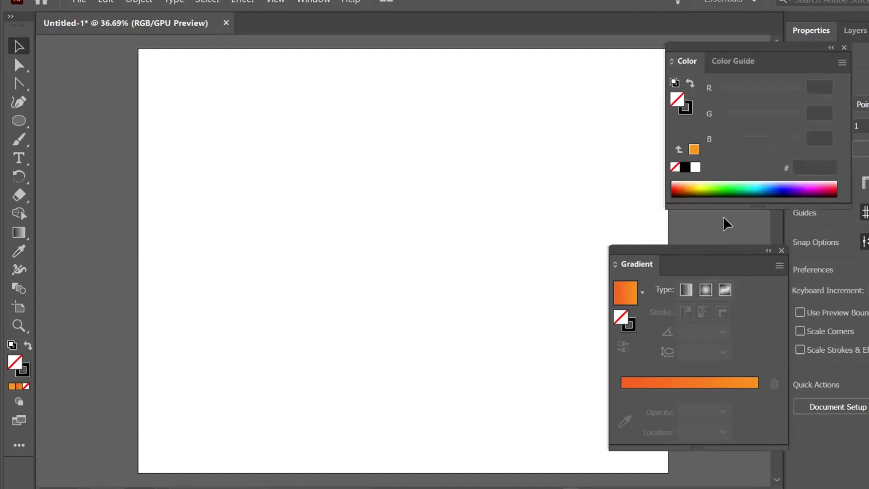
left_click(778, 222)
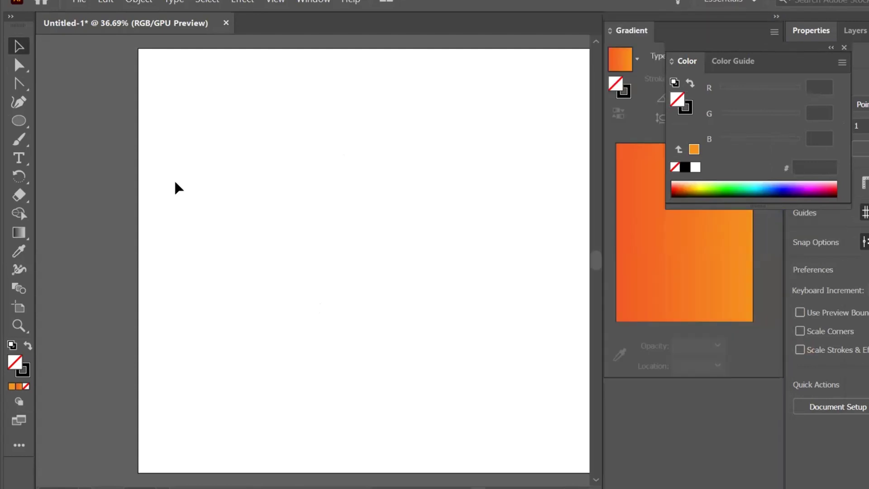
right_click(19, 132)
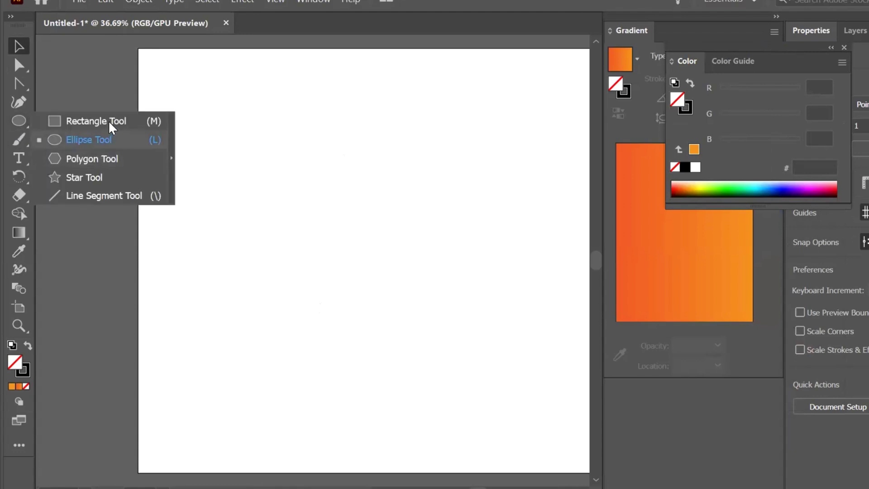
key("m")
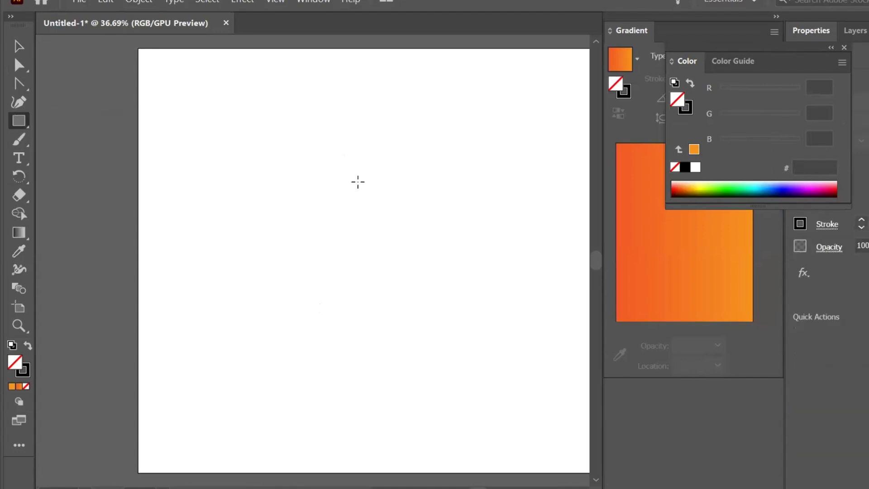
mouse_move(300, 160)
left_mouse_down()
mouse_move(504, 420)
mouse_move(508, 410)
left_mouse_up()
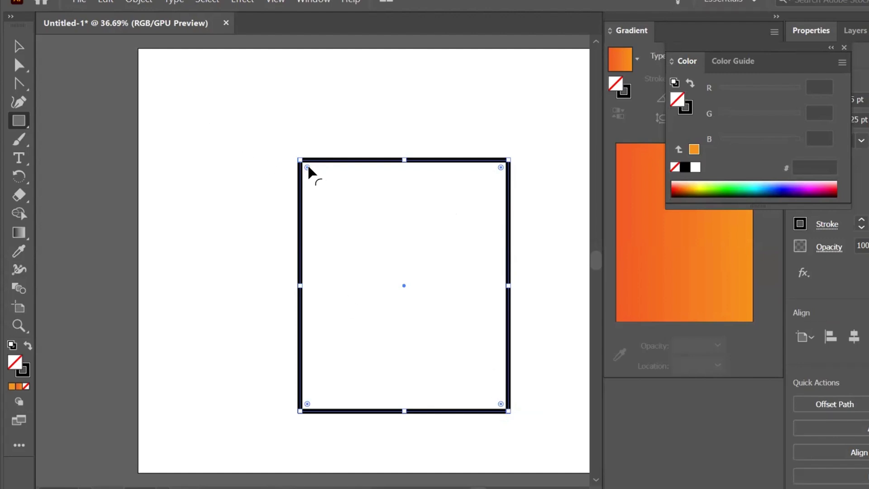
left_click_drag(307, 167, 360, 272)
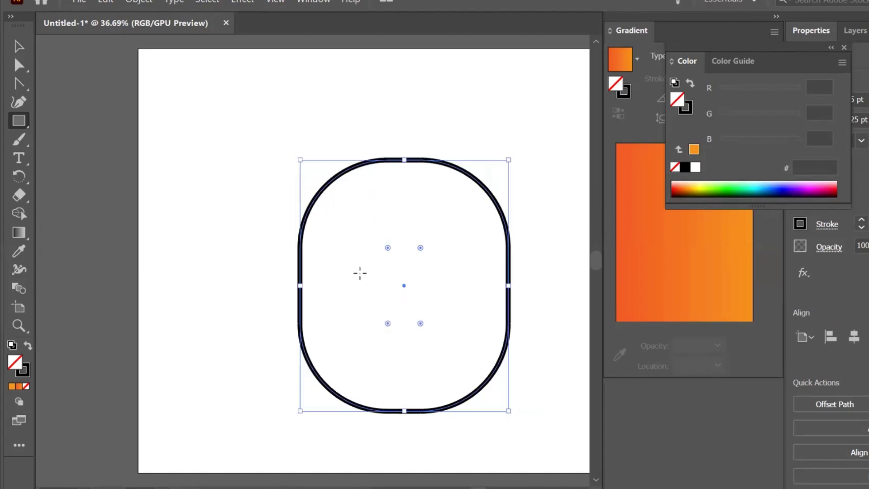
left_click_drag(388, 247, 349, 215)
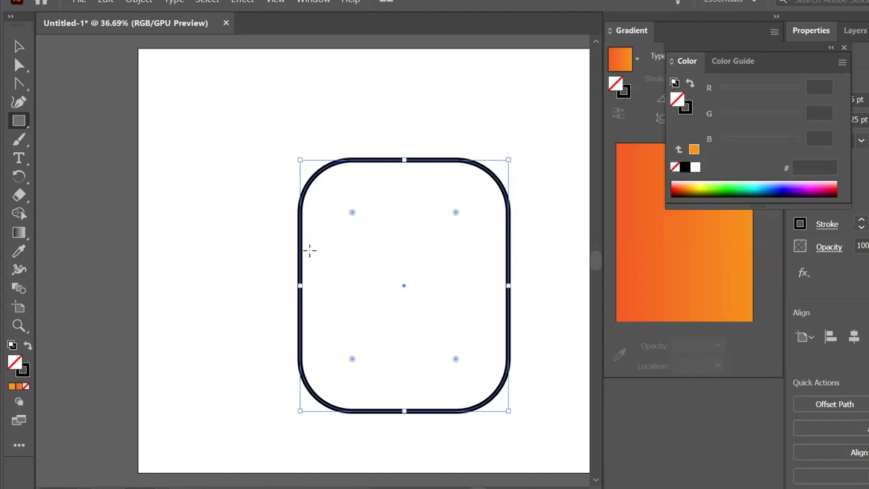
key("Delete")
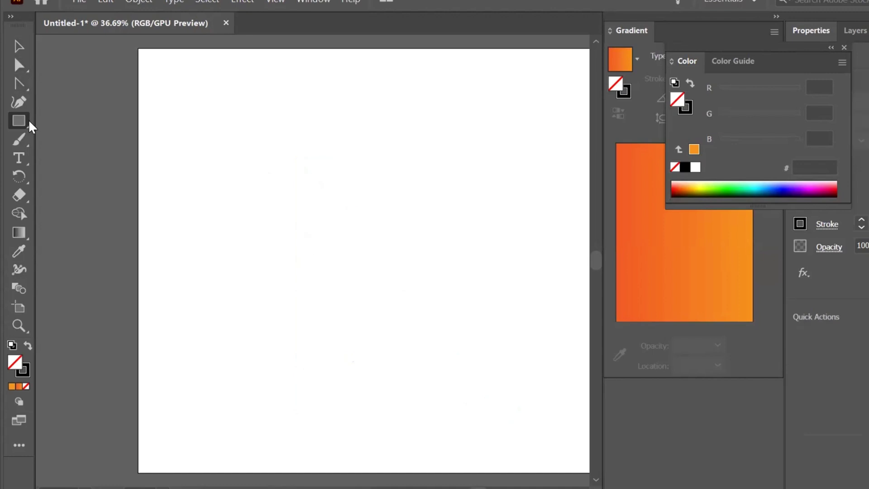
- Draw a tall rectangle and round its top two corners to 200 pt, forming an arch
right_click(19, 120)
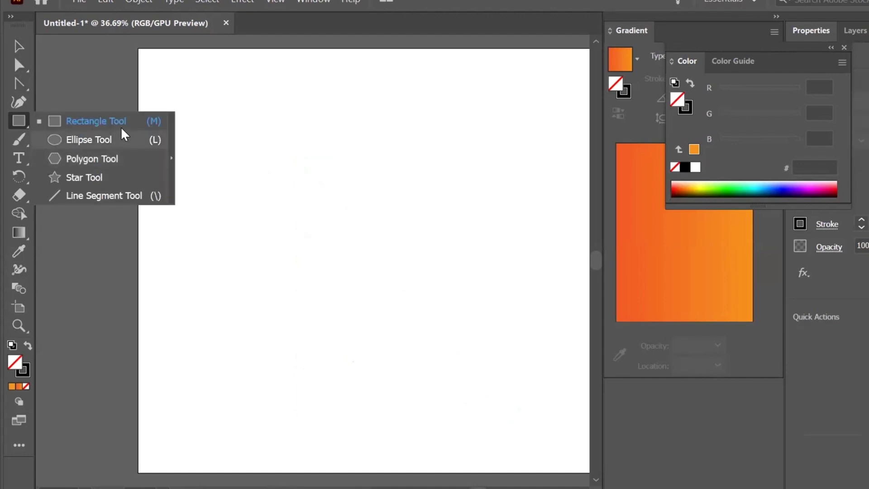
mouse_move(374, 202)
left_mouse_down()
mouse_move(489, 422)
mouse_move(529, 398)
mouse_move(542, 400)
left_mouse_up()
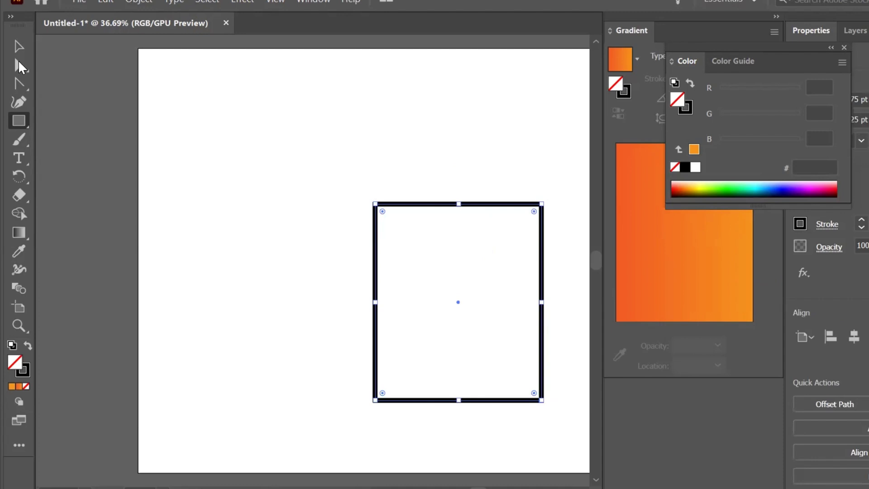
left_click(19, 66)
left_click_drag(344, 181, 565, 270)
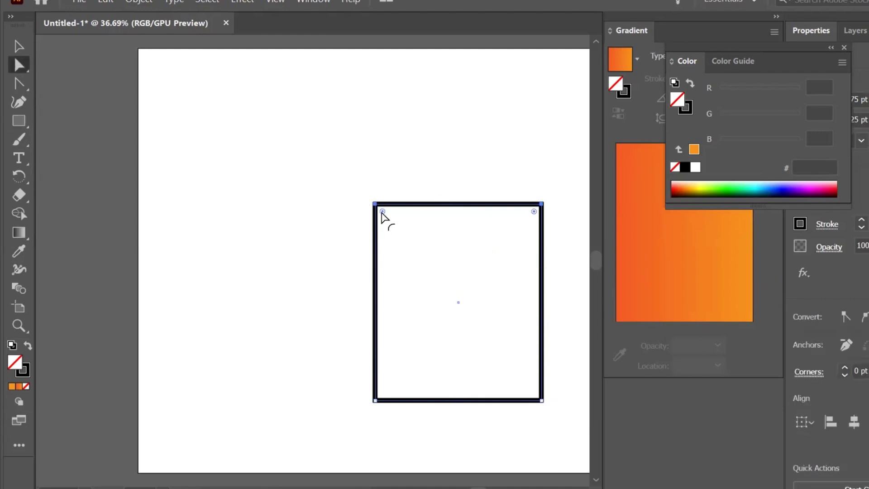
left_click_drag(382, 211, 420, 274)
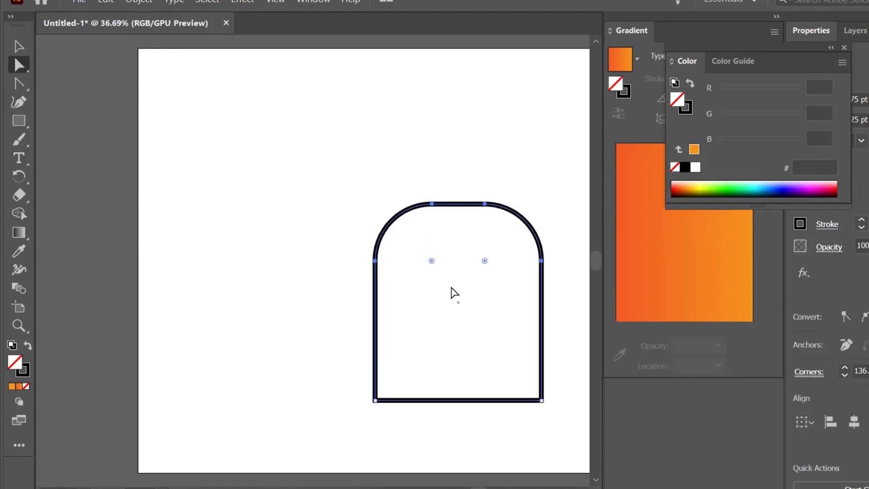
left_click_drag(431, 261, 454, 301)
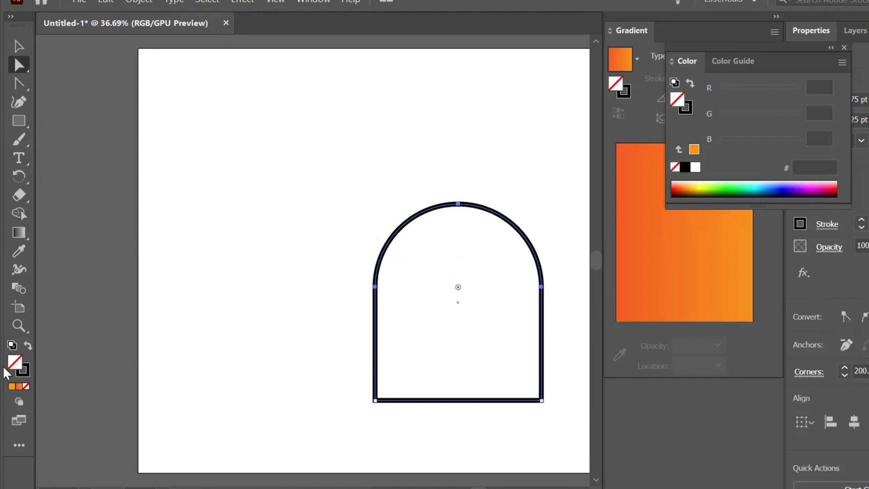
- Fill the arch with orange F7931E, enlarge it slightly and reposition it
left_click(13, 387)
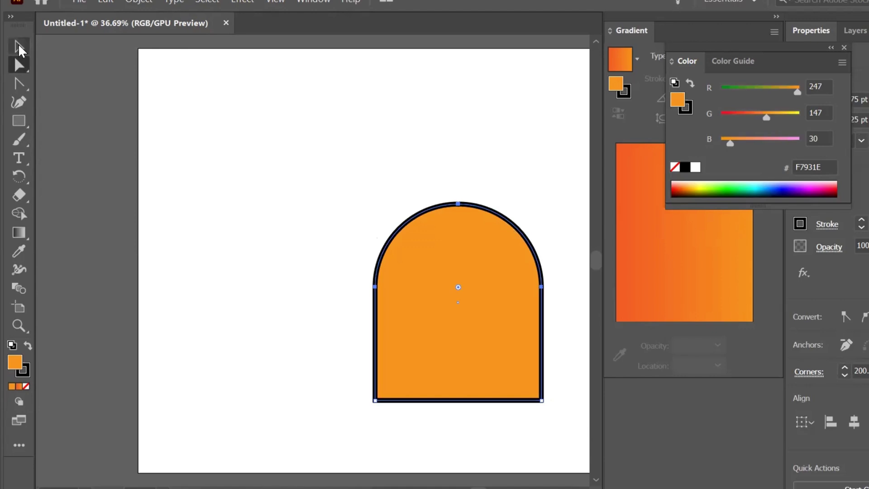
key("v")
mouse_move(432, 297)
left_mouse_down()
mouse_move(412, 250)
mouse_move(431, 295)
left_mouse_up()
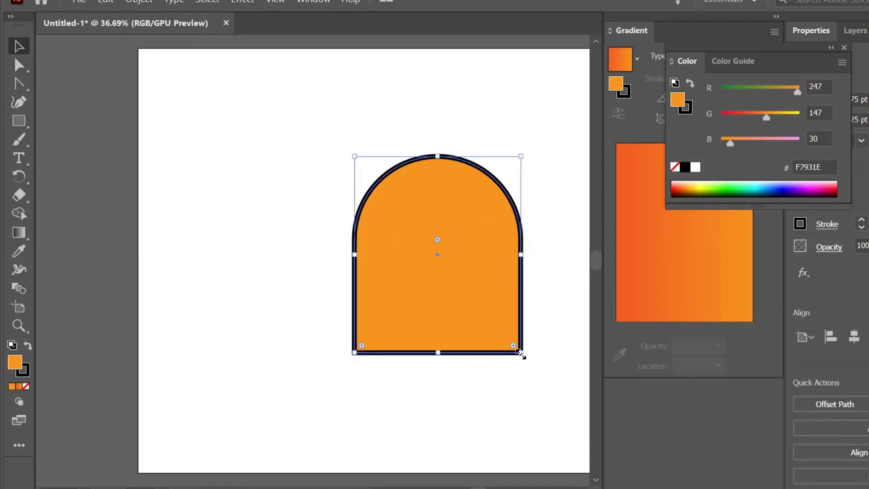
left_click_drag(521, 353, 542, 372)
left_click_drag(444, 338, 444, 340)
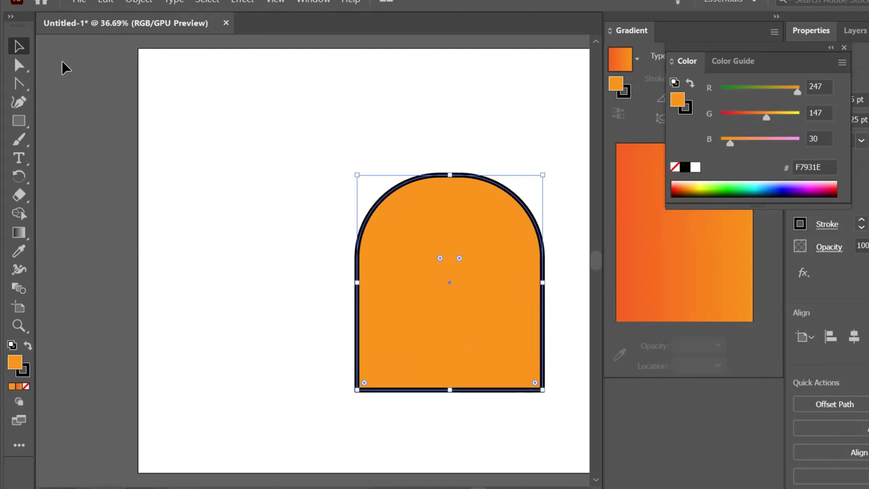
left_click(79, 2)
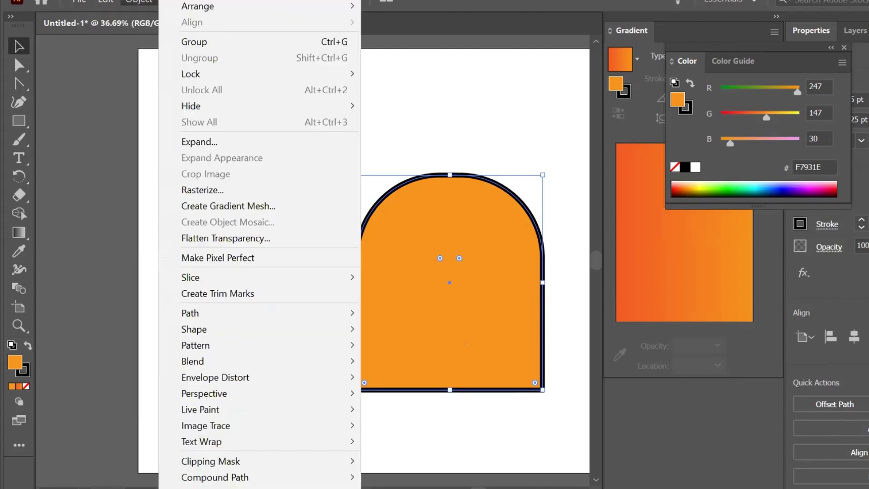
key("Escape")
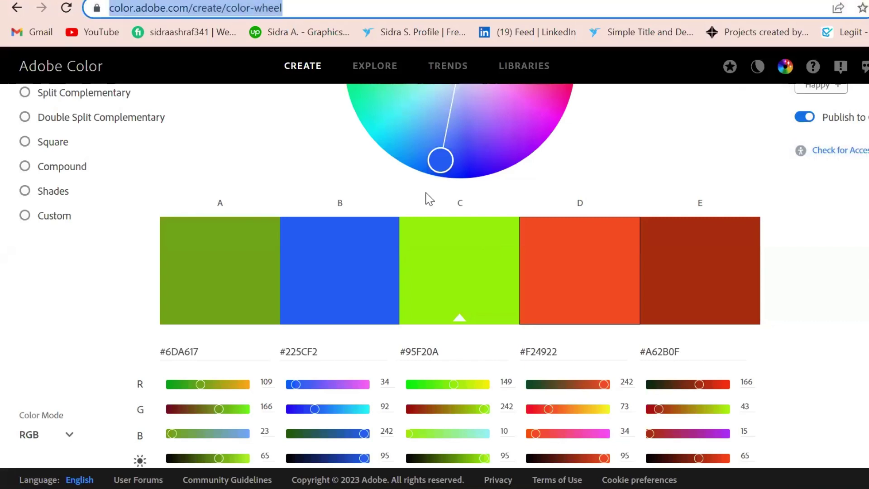
- In a new tab, search Google for 'unsplash' and go to the Unsplash homepage
key("ctrl+t")
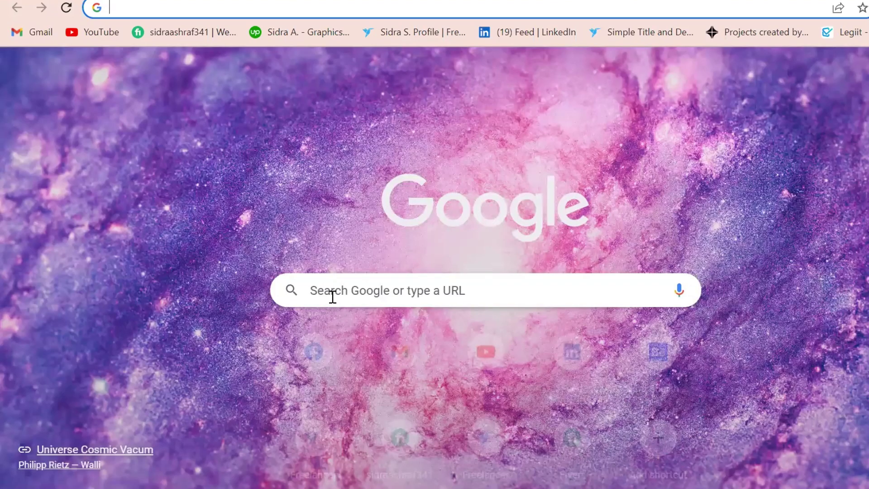
left_click(369, 294)
type("uns")
left_click(374, 354)
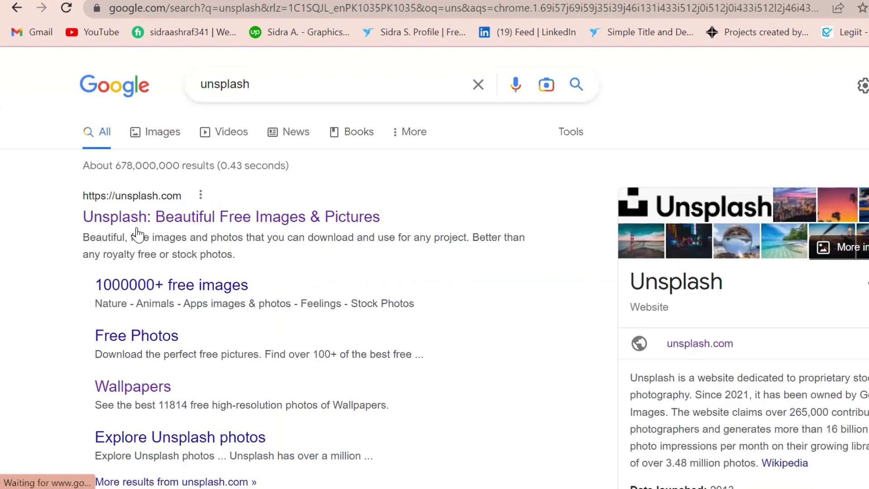
left_click(110, 204)
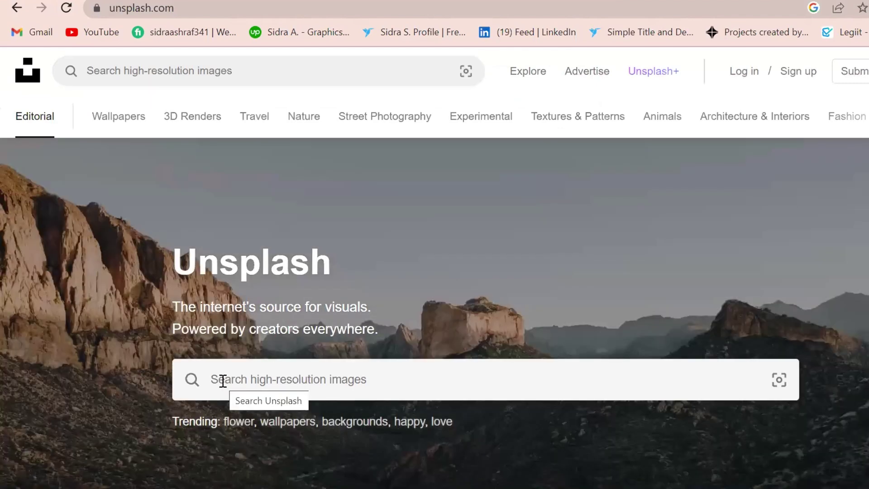
- Search Unsplash for 'business man' photos
left_click(223, 380)
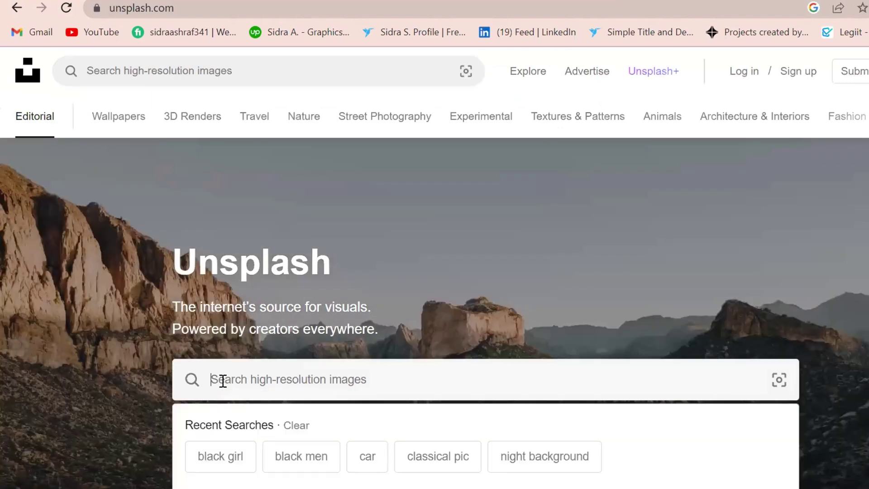
type("bus")
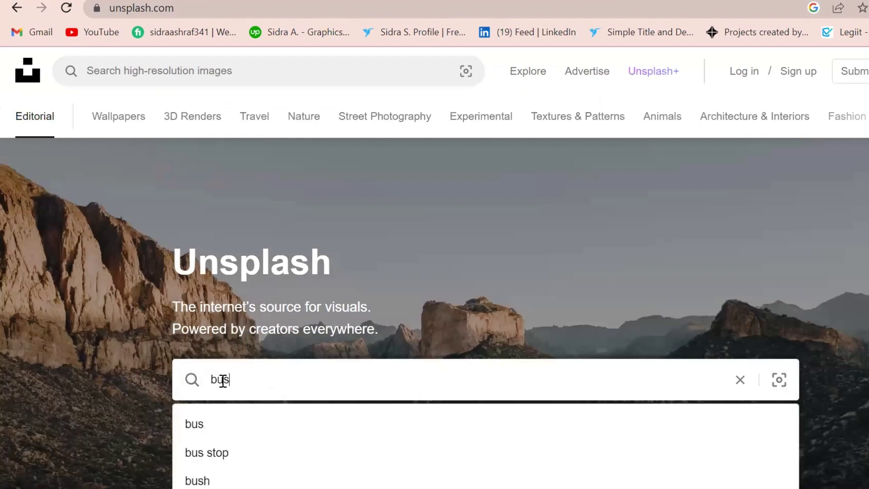
type("in")
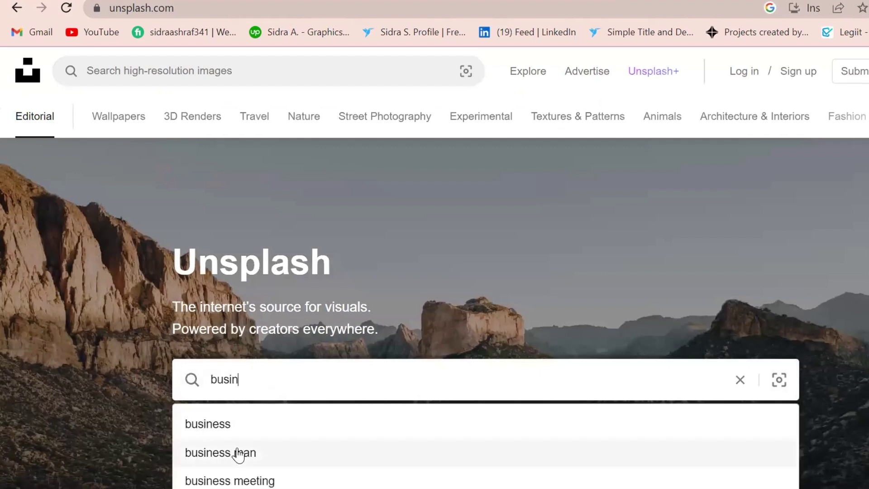
left_click(237, 452)
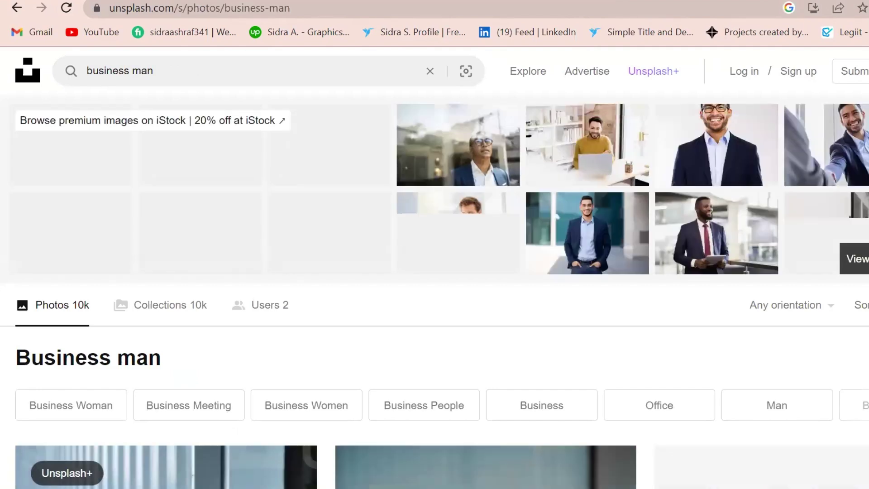
- Scroll the results and download the photo of the blonde woman in a black suit
scroll(435, 289, "down", 5)
scroll(435, 313, "up", 2)
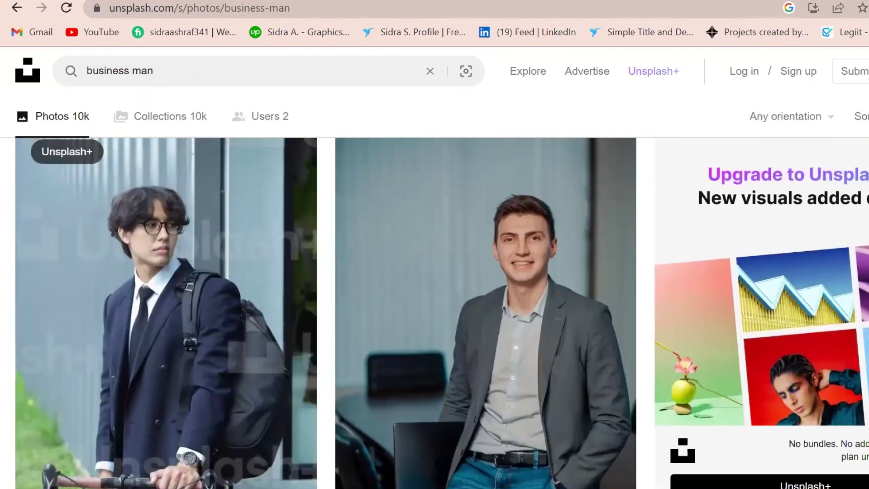
scroll(435, 312, "down", 2)
scroll(434, 312, "down", 8)
scroll(435, 312, "up", 6)
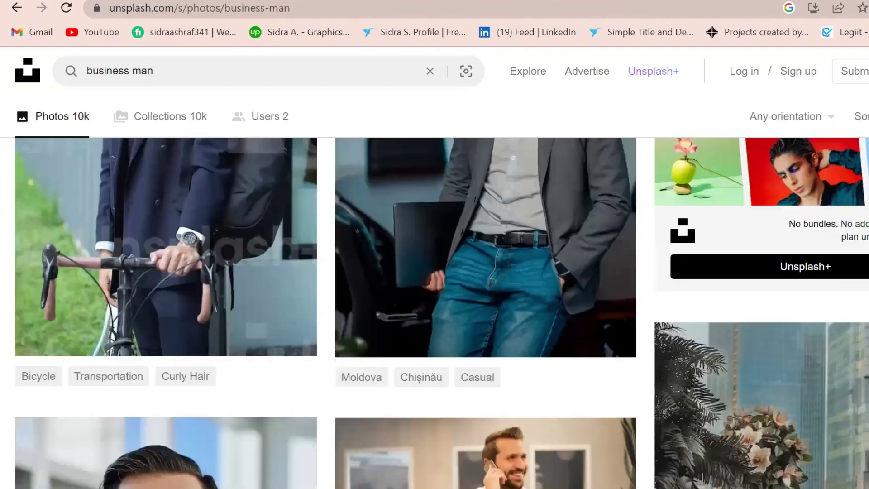
scroll(434, 312, "up", 2)
scroll(434, 313, "up", 2)
scroll(435, 312, "down", 2)
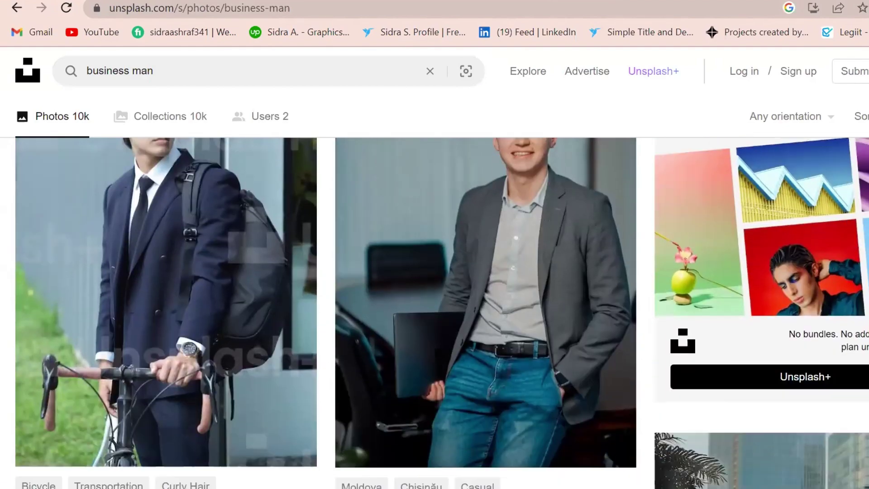
scroll(435, 312, "down", 2)
scroll(435, 312, "down", 1)
scroll(434, 312, "down", 3)
scroll(434, 313, "down", 2)
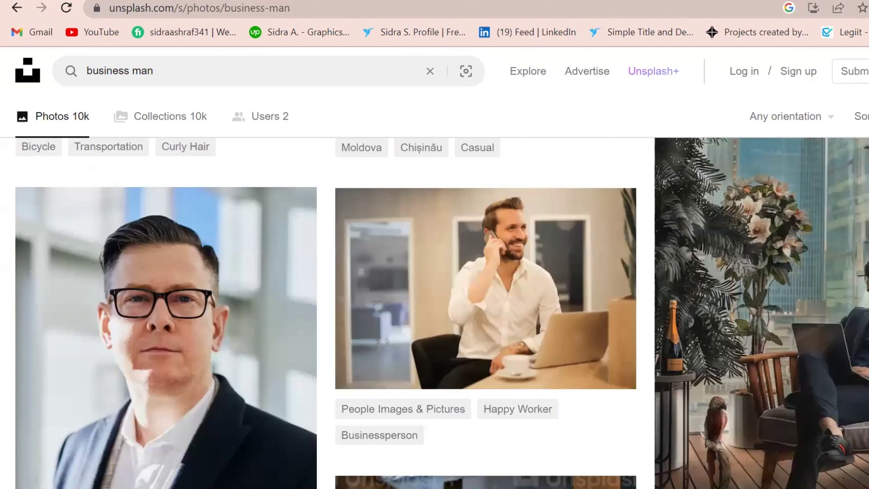
scroll(435, 312, "down", 7)
scroll(434, 313, "down", 2)
scroll(434, 312, "down", 3)
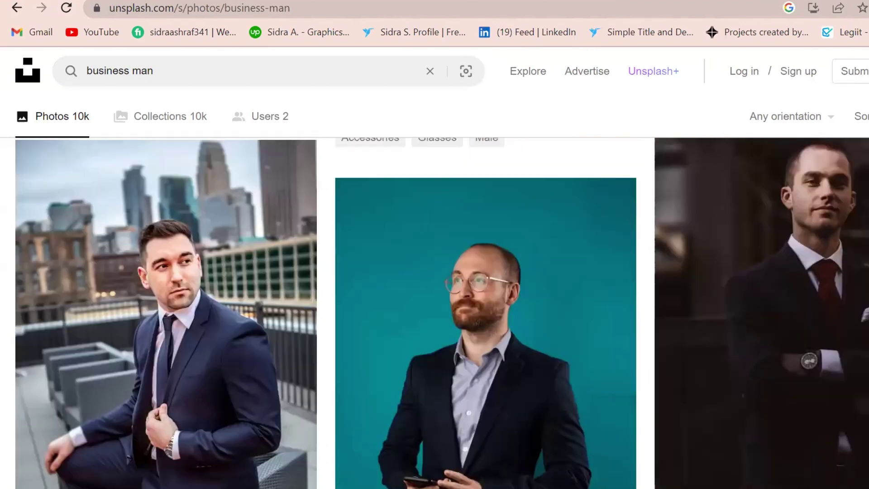
scroll(434, 313, "down", 1)
scroll(434, 312, "down", 2)
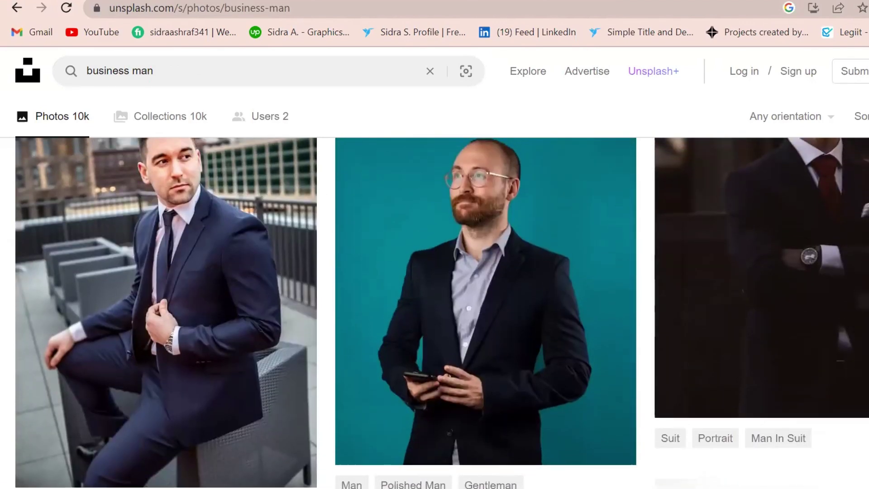
scroll(434, 313, "down", 1)
scroll(434, 312, "down", 6)
scroll(435, 312, "down", 1)
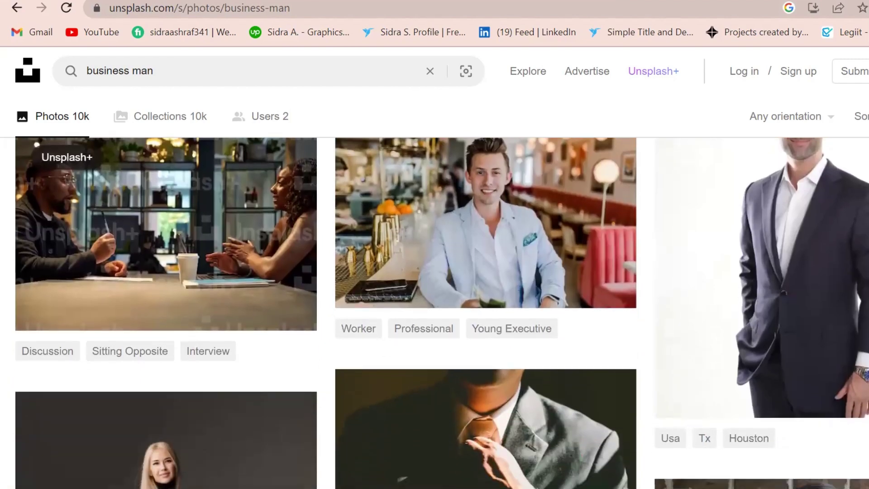
scroll(434, 312, "down", 2)
scroll(434, 312, "down", 3)
scroll(434, 312, "down", 1)
scroll(434, 313, "down", 1)
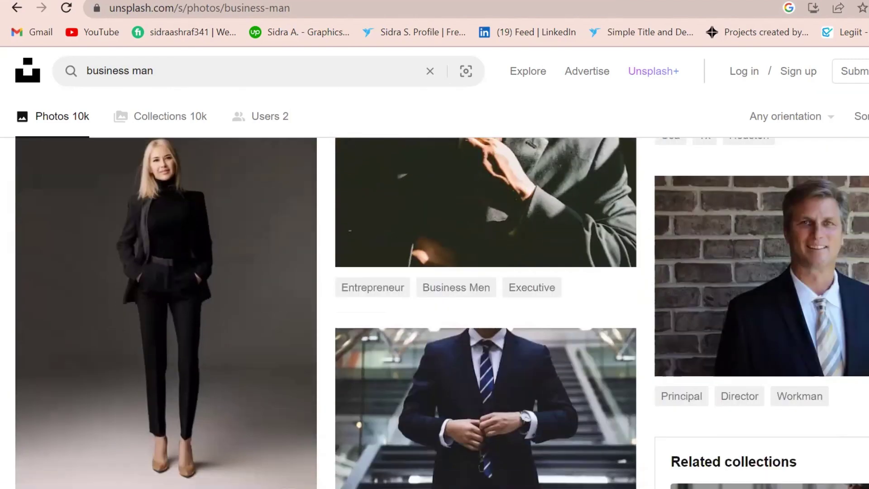
scroll(435, 312, "down", 4)
scroll(434, 312, "up", 2)
scroll(434, 312, "up", 4)
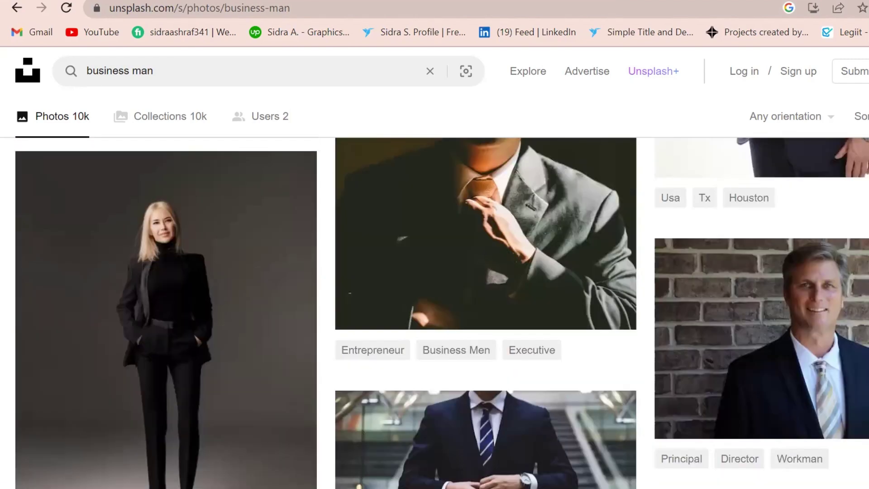
scroll(434, 312, "up", 4)
scroll(435, 312, "up", 5)
scroll(434, 313, "up", 4)
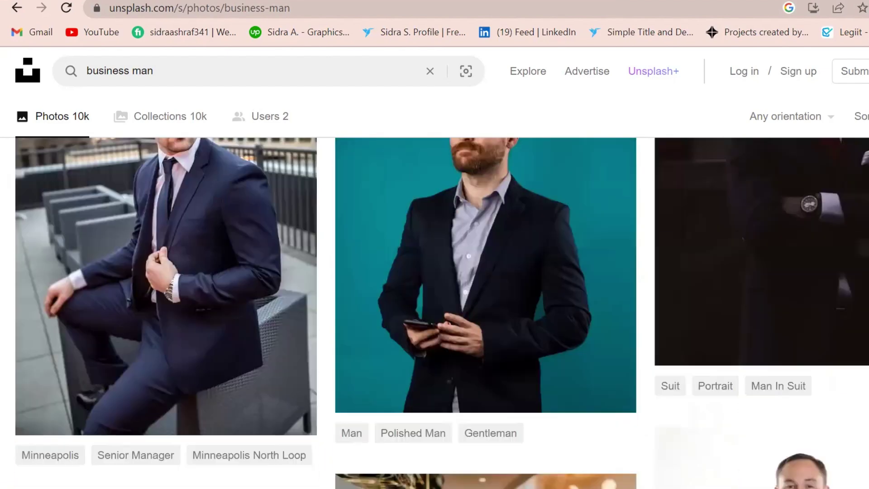
scroll(435, 312, "up", 3)
scroll(435, 312, "up", 1)
scroll(181, 377, "down", 10)
scroll(181, 378, "up", 2)
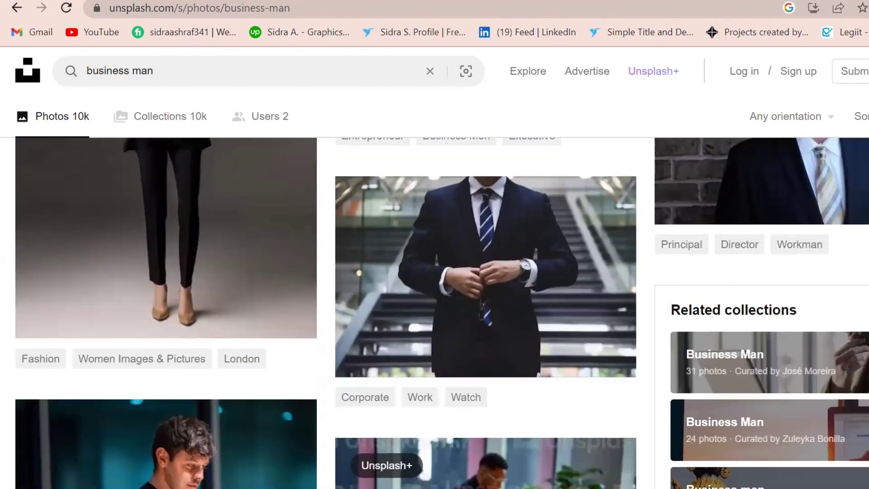
scroll(181, 378, "up", 3)
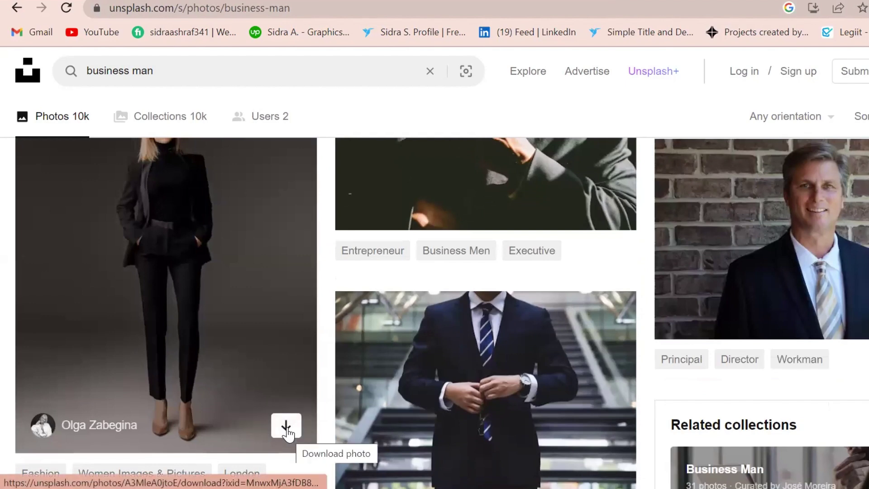
left_click(287, 432)
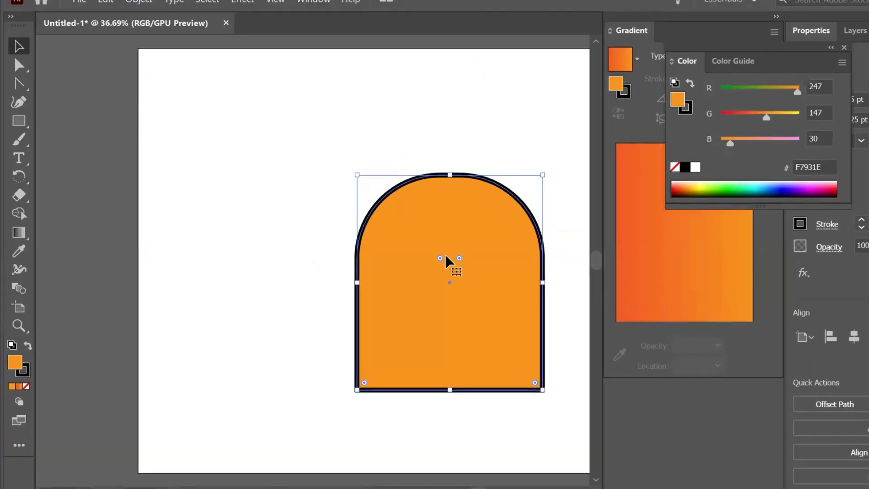
- Enlarge the arch's top corner rounding and open the Place dialog
left_click_drag(444, 256, 456, 264)
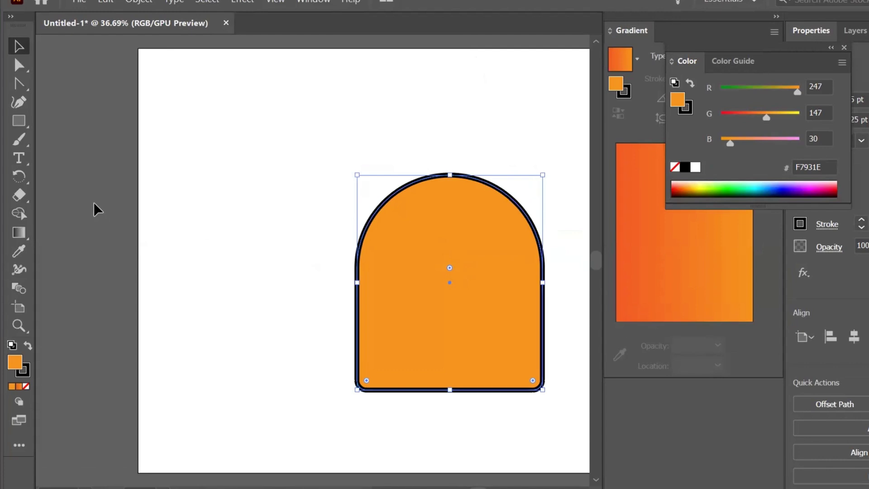
left_click(80, 2)
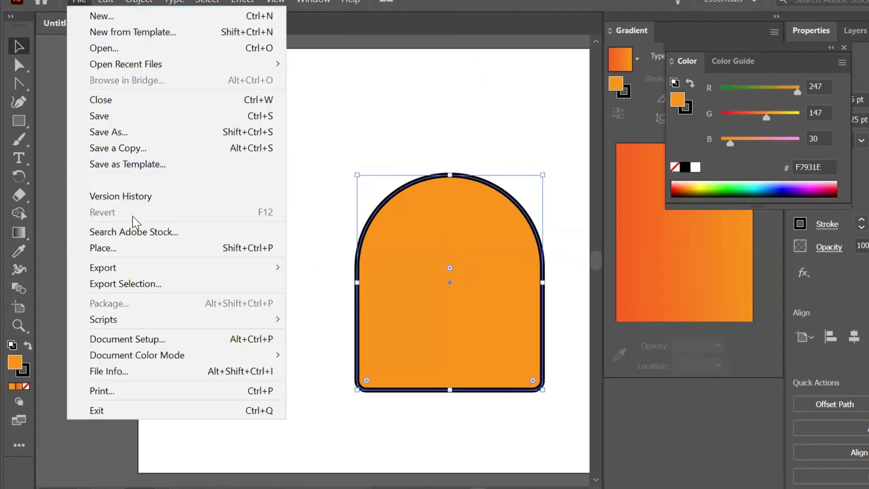
left_click(134, 257)
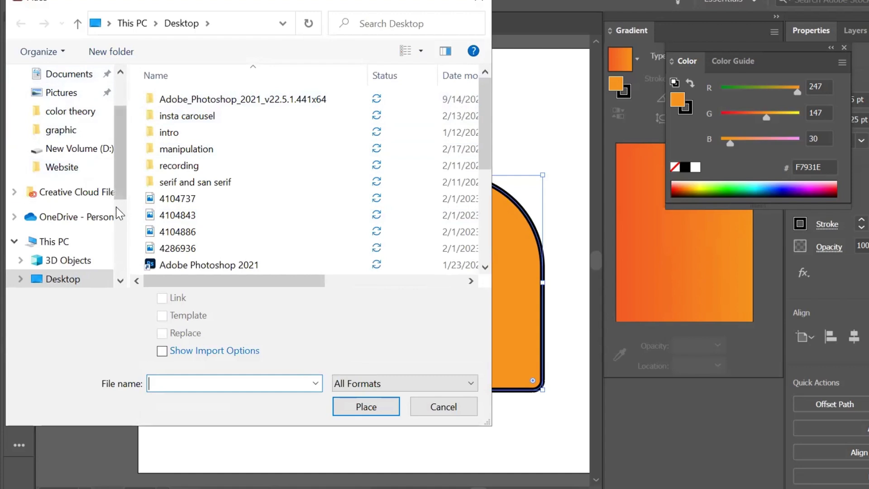
scroll(121, 77, "up", 2)
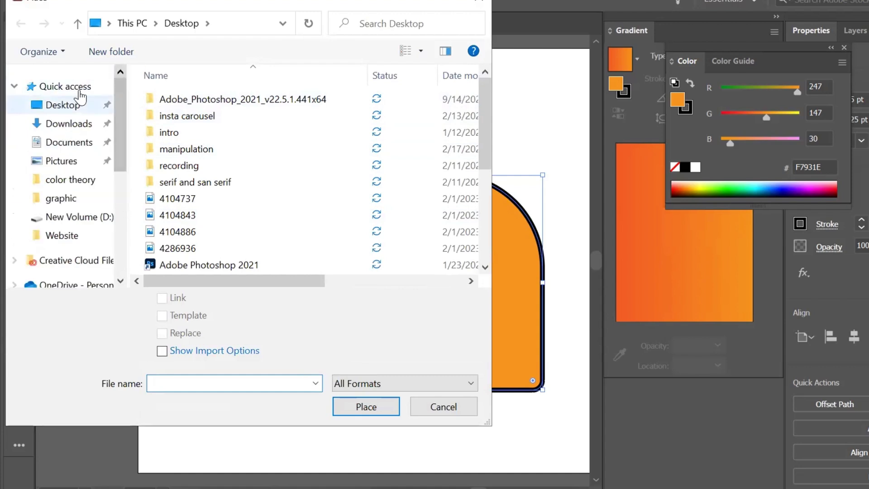
left_click(367, 407)
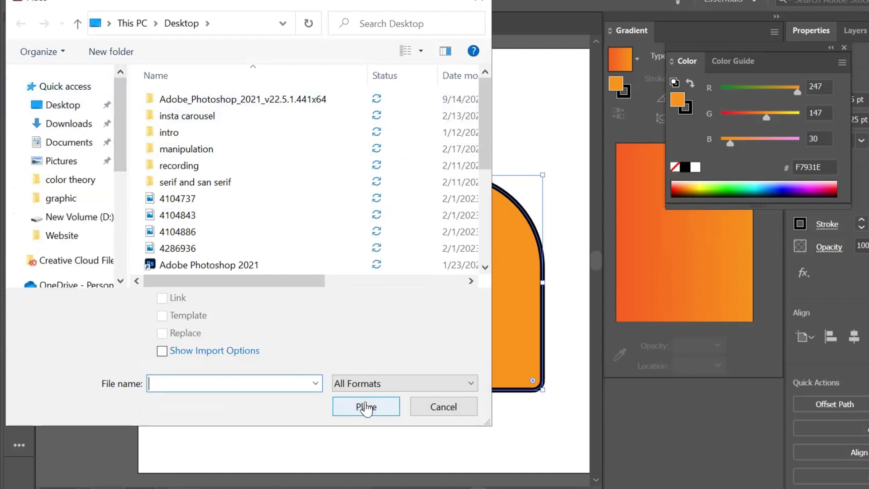
- Choose the downloaded woman-in-suit photo from the Downloads folder
left_click(56, 108)
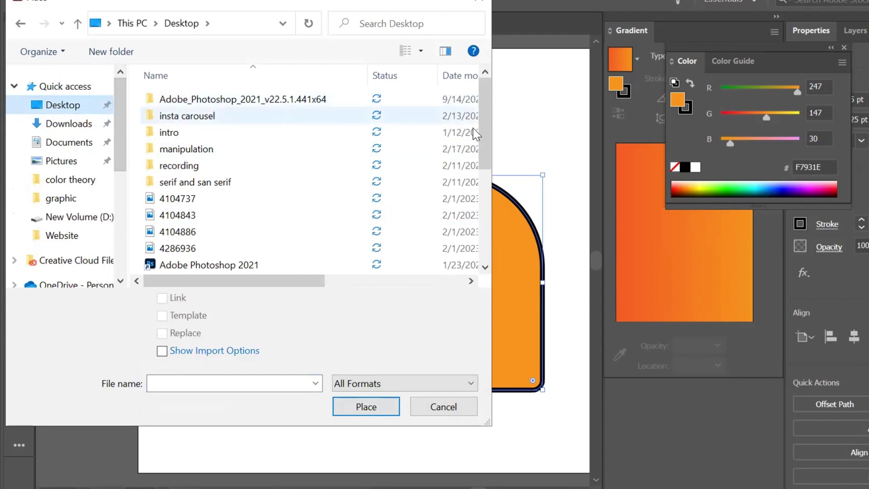
scroll(482, 145, "down", 2)
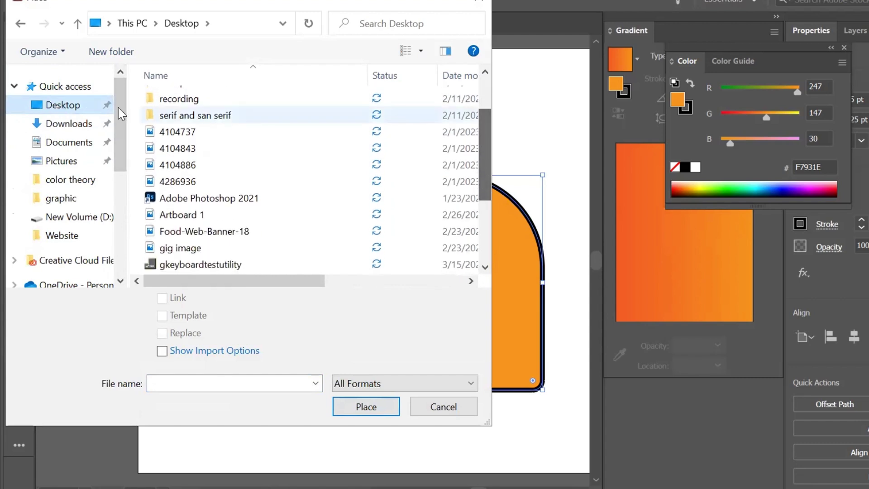
scroll(71, 128, "up", 2)
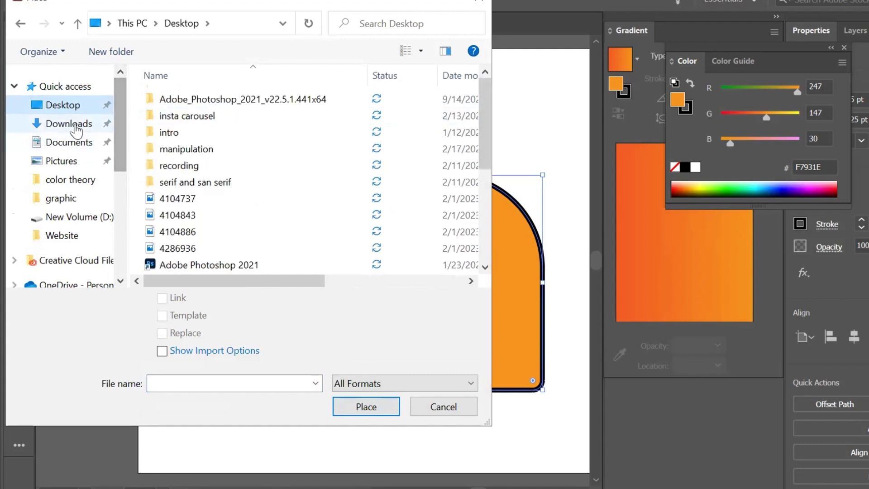
left_click(76, 128)
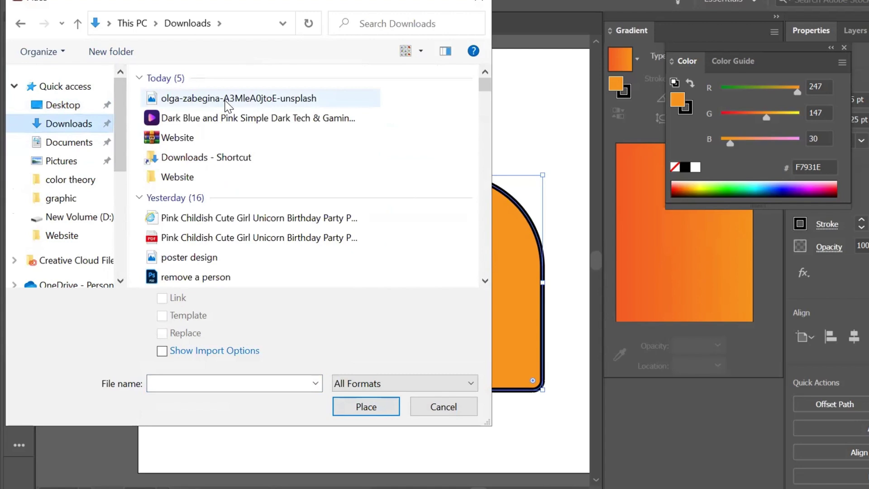
left_click(228, 105)
- Place the woman-in-suit photo on the artboard, overlapping the orange arch
left_click(368, 413)
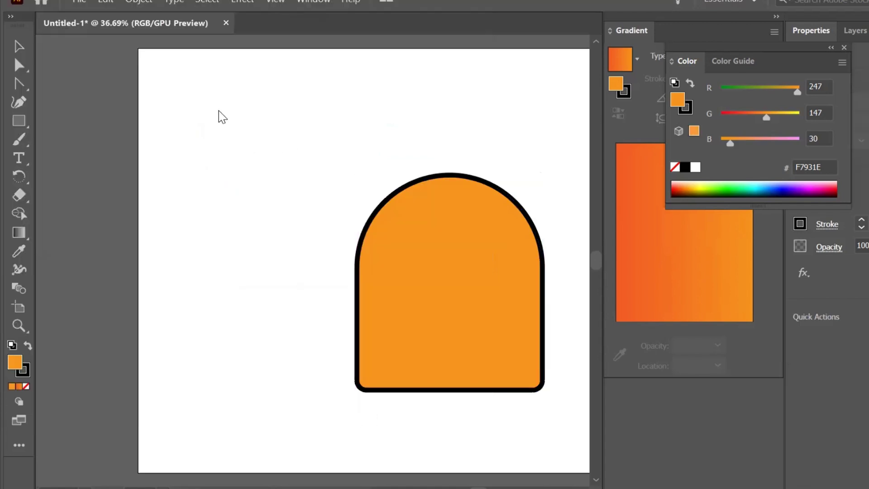
left_click_drag(202, 104, 423, 348)
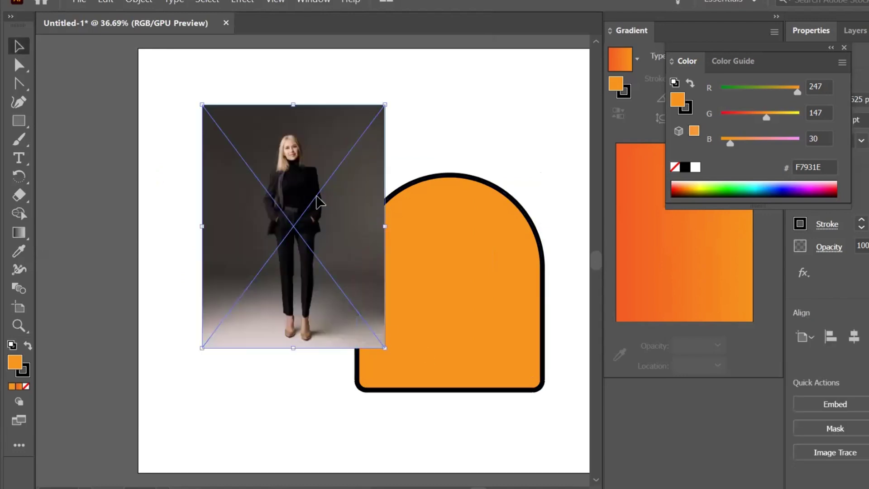
left_click_drag(304, 195, 395, 207)
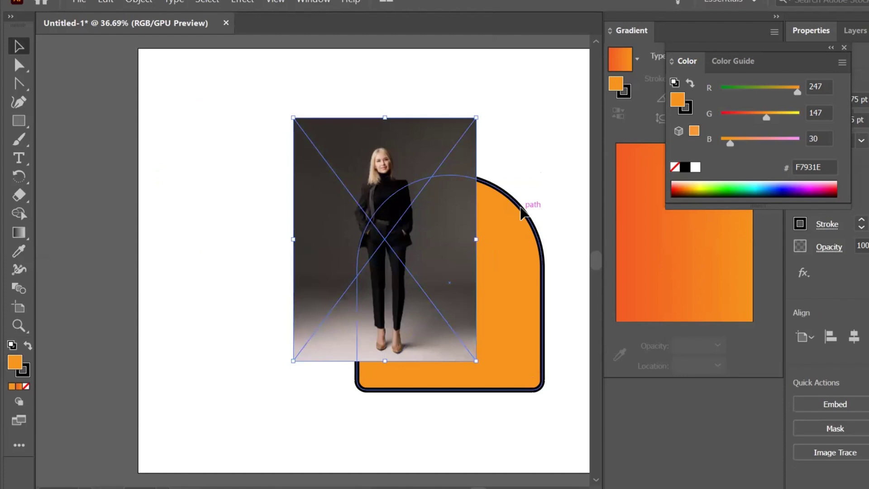
- Move the orange arch up and left behind the photo
left_click(520, 210)
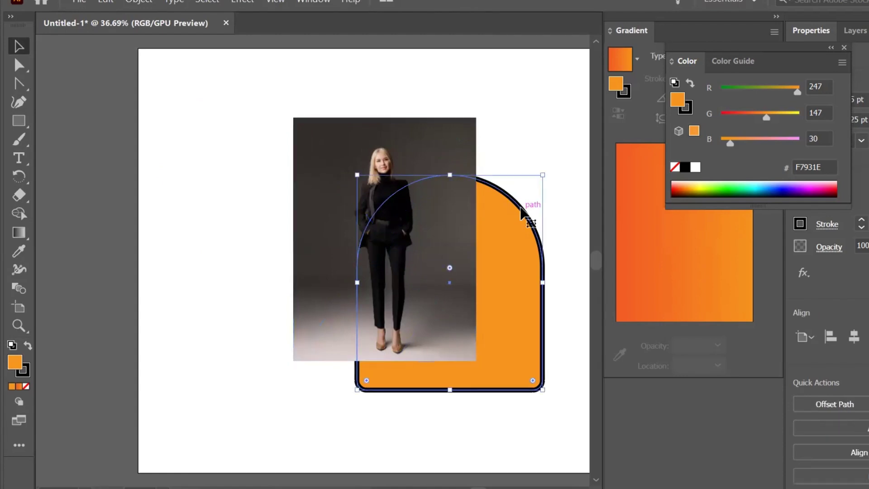
right_click(520, 206)
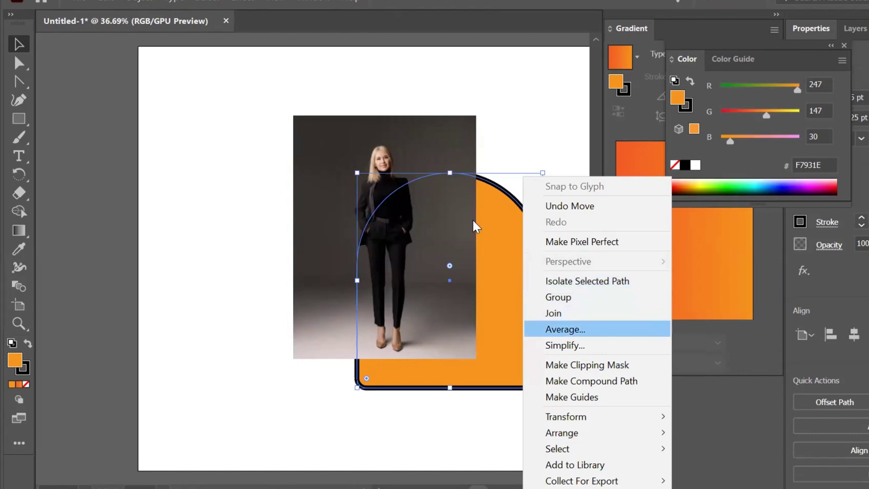
left_click(583, 337)
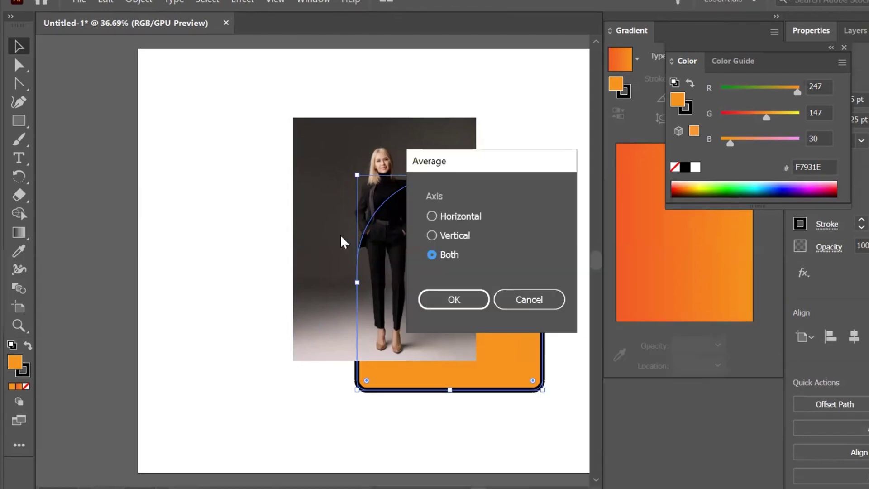
left_click(519, 300)
left_click_drag(519, 301, 402, 209)
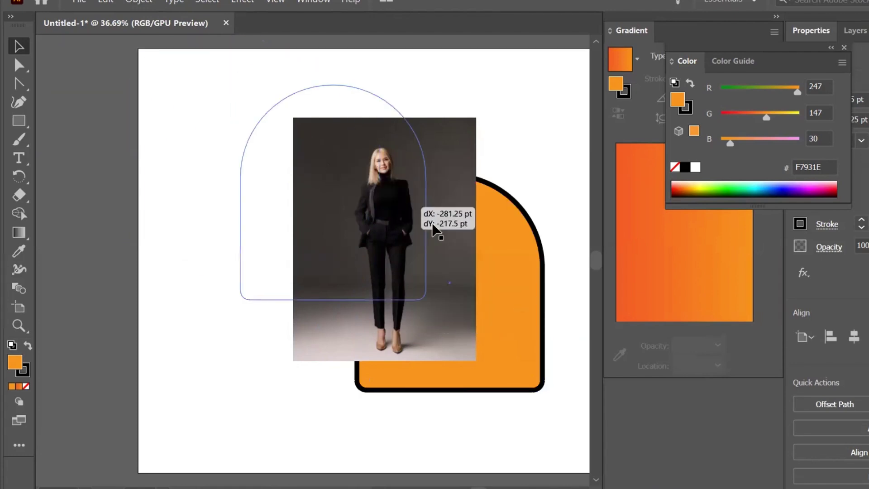
- Select the orange arch and bring up its Arrange options
left_click(289, 153)
left_click_drag(196, 98, 341, 268)
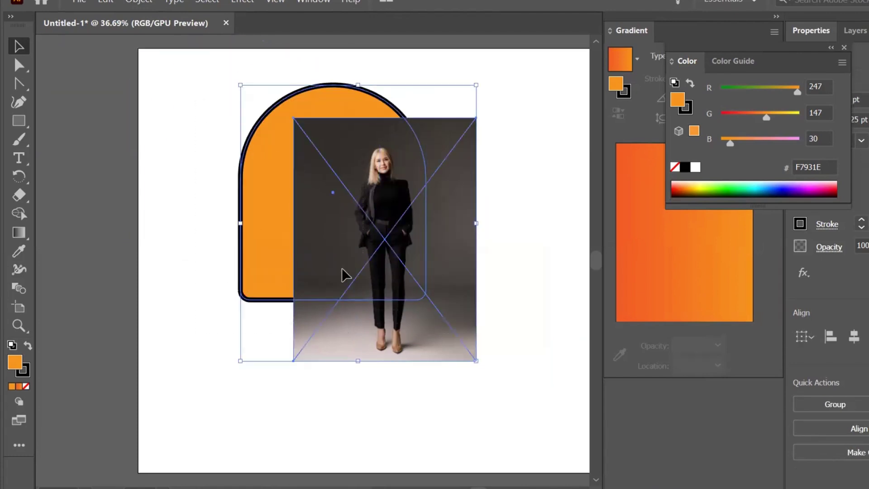
left_click(207, 249)
right_click(255, 250)
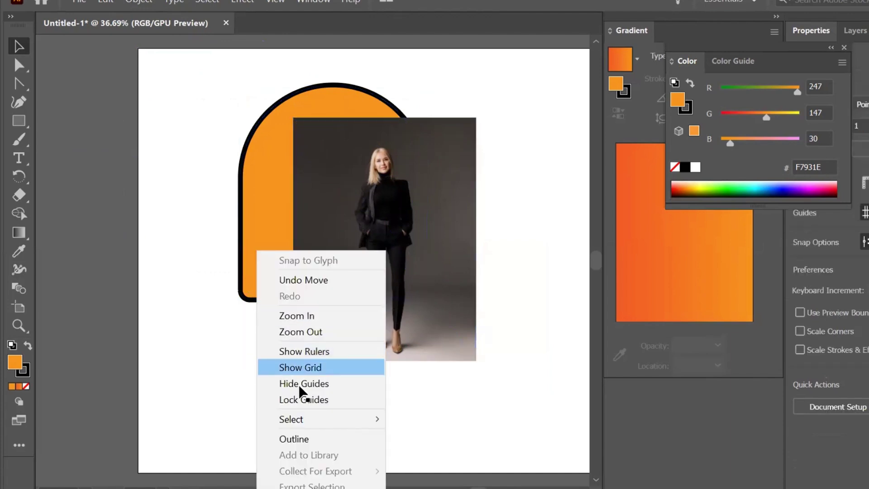
left_click(240, 217)
right_click(284, 280)
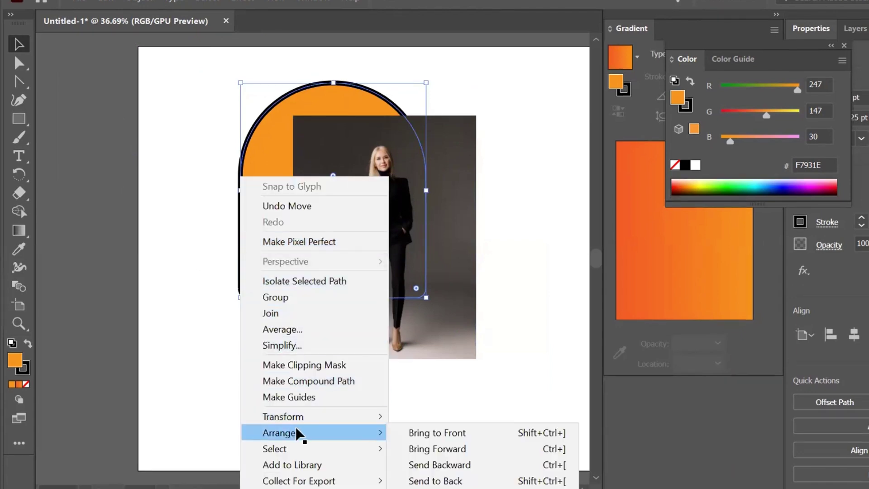
mouse_move(279, 432)
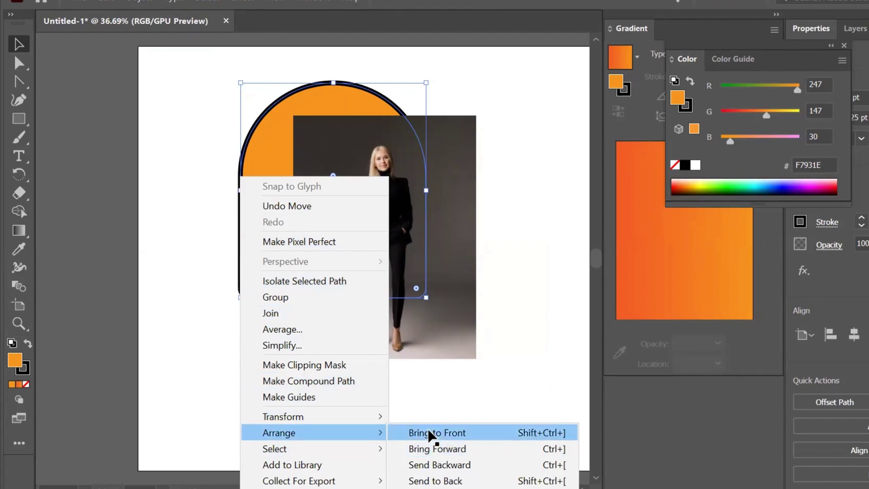
- Bring the orange arch to the front and make a clipping mask with the photo
left_click(429, 433)
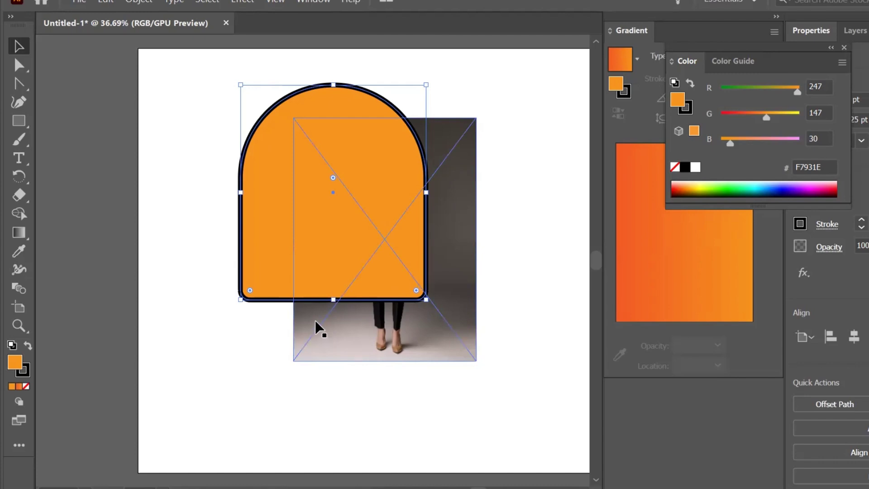
left_click(325, 347, "shift")
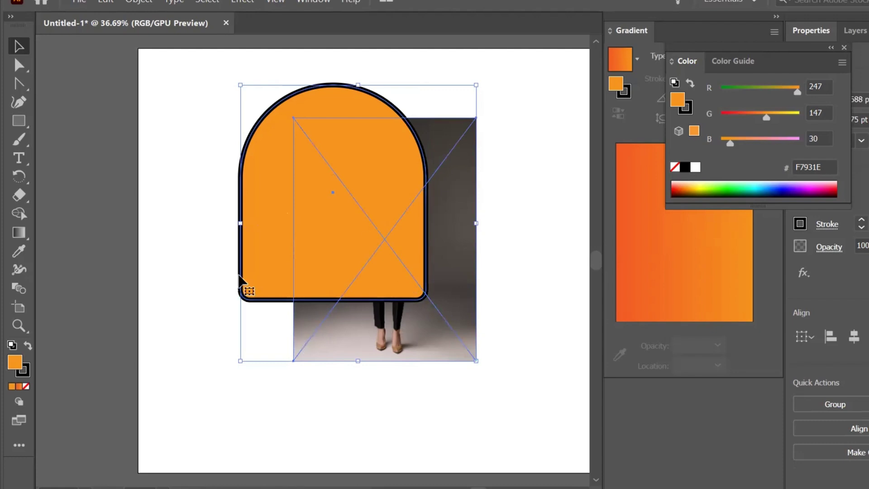
left_click(139, 2)
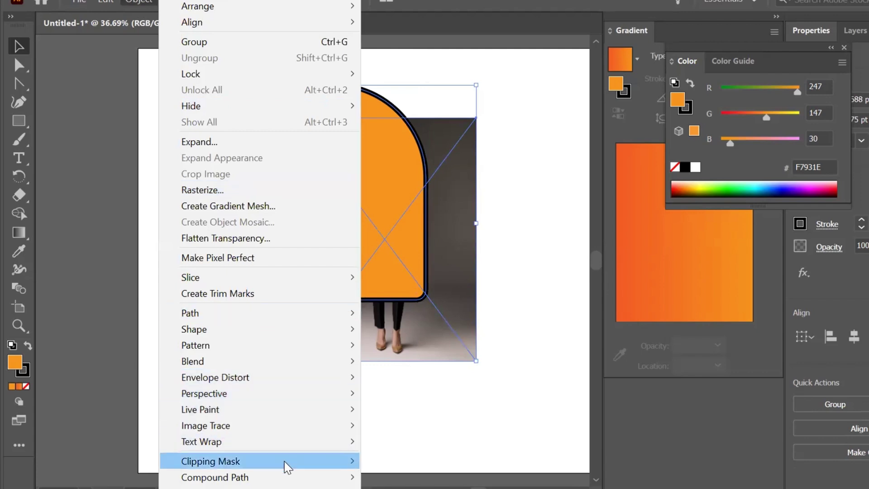
mouse_move(210, 461)
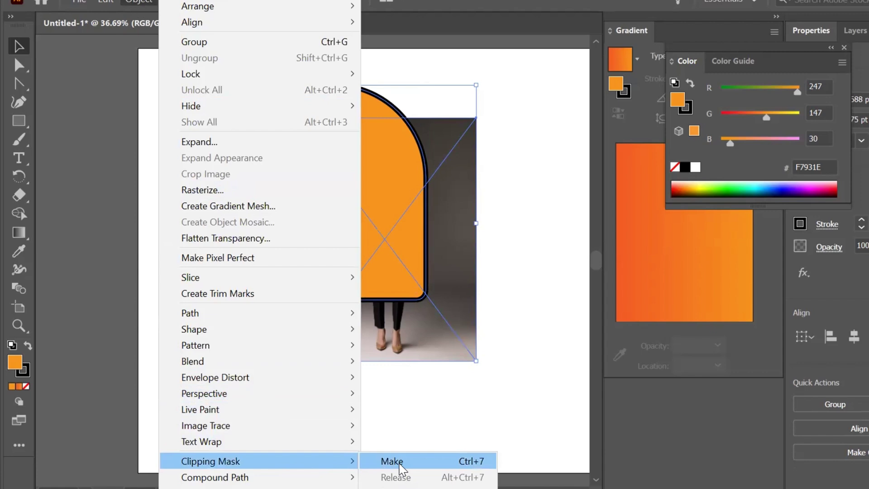
left_click(392, 461)
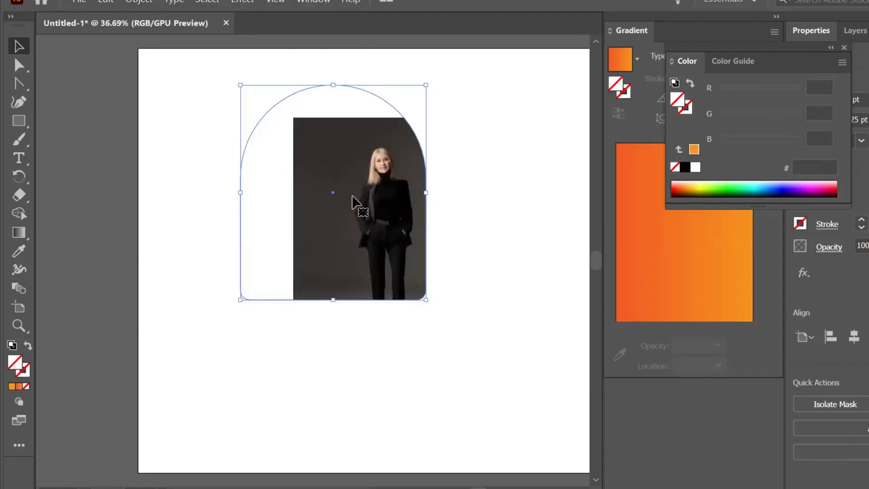
- Reposition the photo inside the clip group so the woman is framed in the arch
double_click(352, 196)
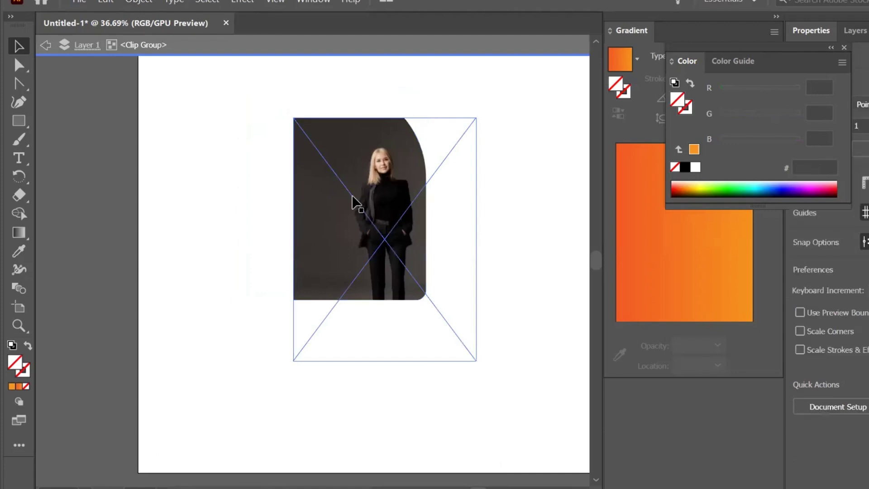
left_click_drag(352, 196, 278, 150)
mouse_move(349, 193)
left_mouse_down()
mouse_move(370, 198)
mouse_move(350, 188)
left_mouse_up()
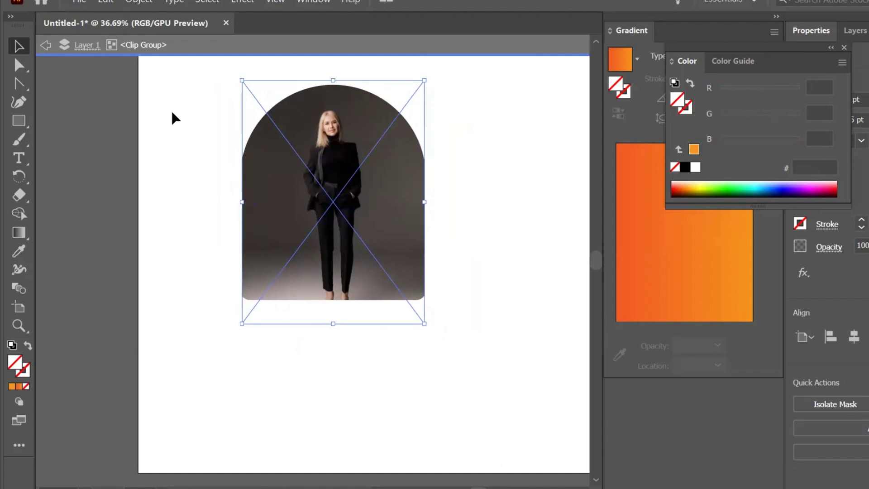
- Enlarge the arched photo and nudge it right on the artboard
left_click_drag(167, 95, 476, 229)
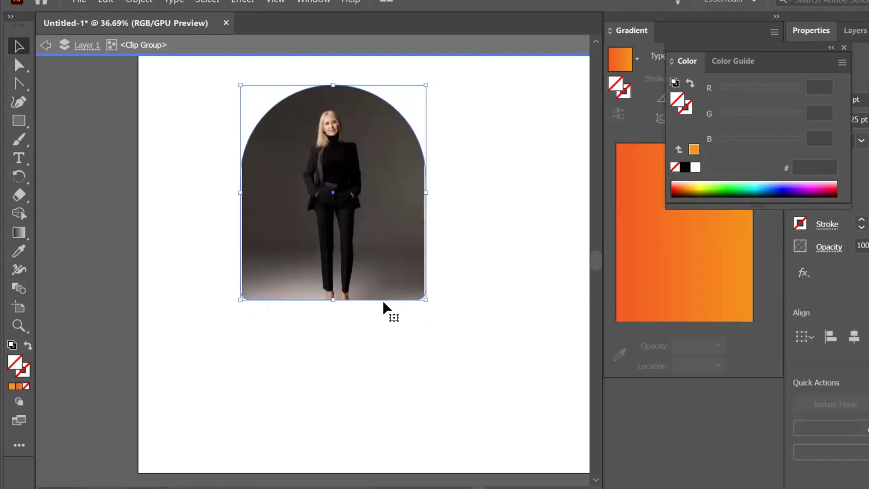
left_click_drag(383, 302, 510, 411)
left_click_drag(367, 193, 311, 131)
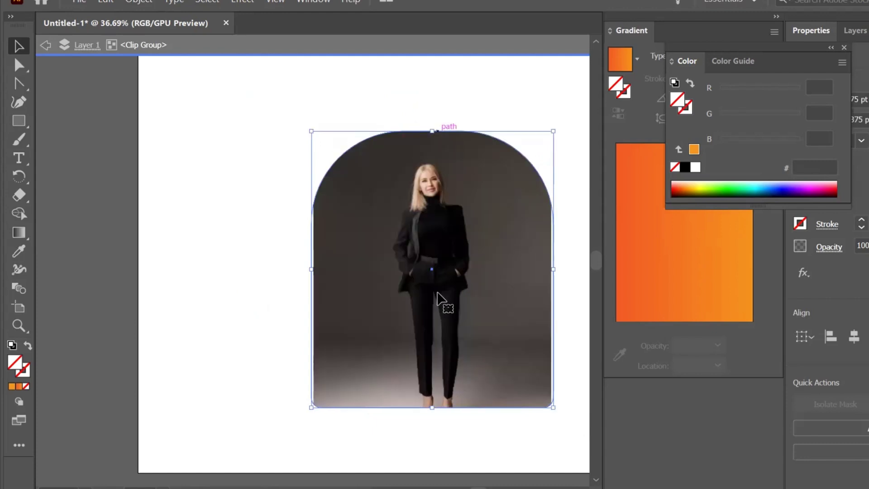
left_click_drag(438, 294, 471, 294)
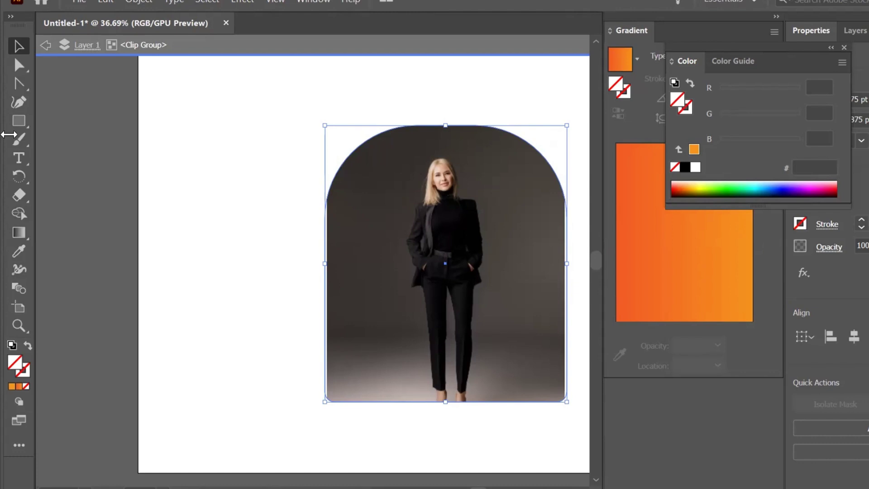
- Draw a trial rectangle on the artboard's left and round its corners
left_click(18, 121)
left_click_drag(160, 221, 271, 347)
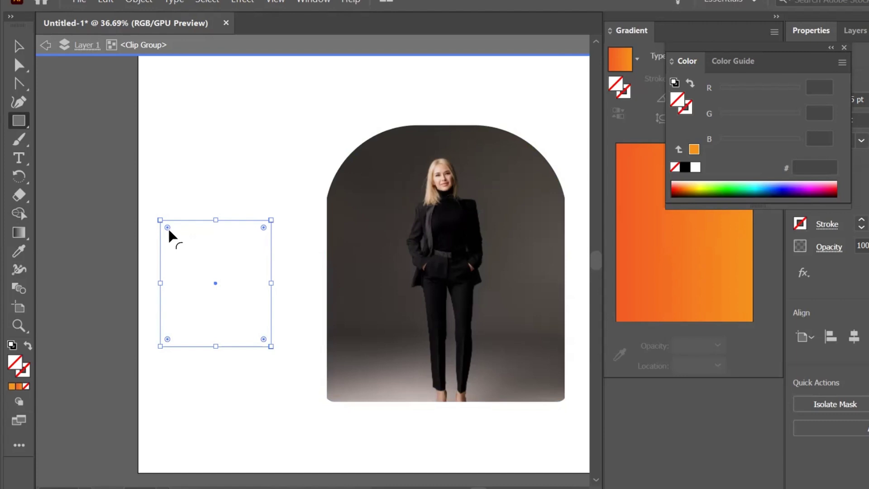
mouse_move(169, 231)
left_mouse_down()
mouse_move(223, 284)
mouse_move(144, 232)
left_mouse_up()
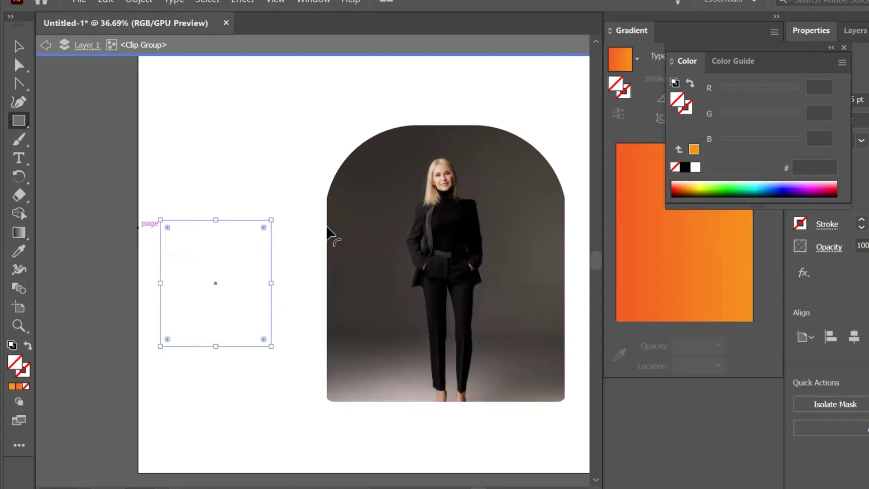
left_click(19, 66)
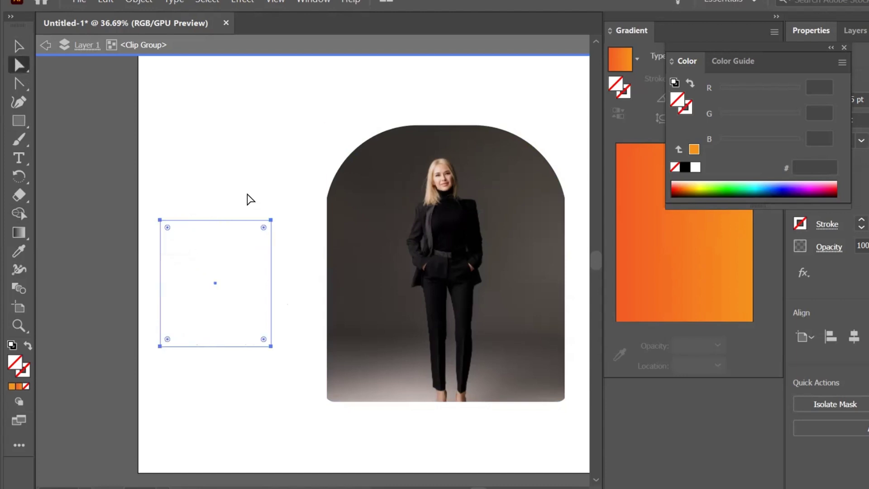
left_click_drag(246, 195, 293, 268)
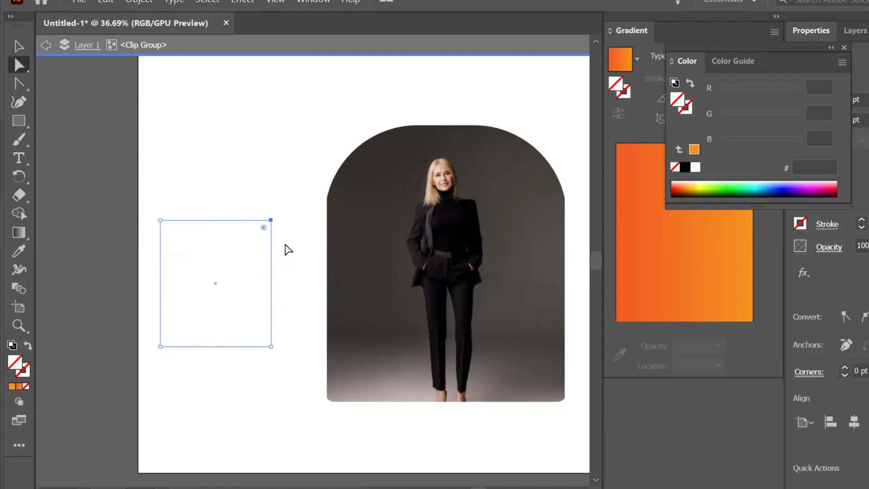
left_click_drag(265, 230, 209, 305)
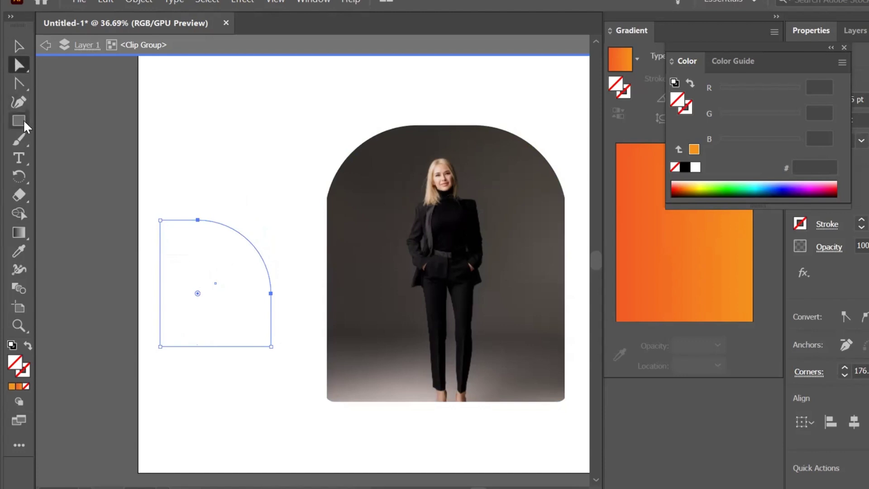
- Draw a rectangle near the top-left and round only its top-left corner to about 153 pt
left_click_drag(23, 119, 139, 113)
left_click(138, 114)
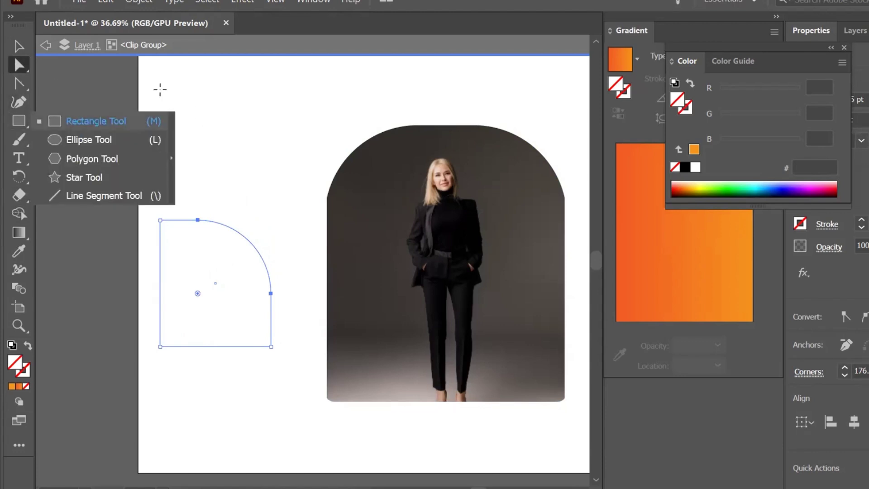
left_click_drag(166, 86, 277, 189)
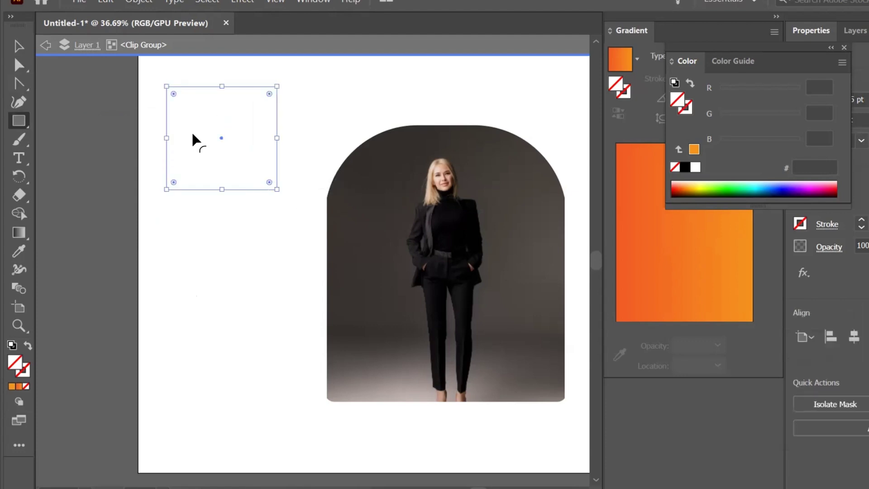
left_click(19, 65)
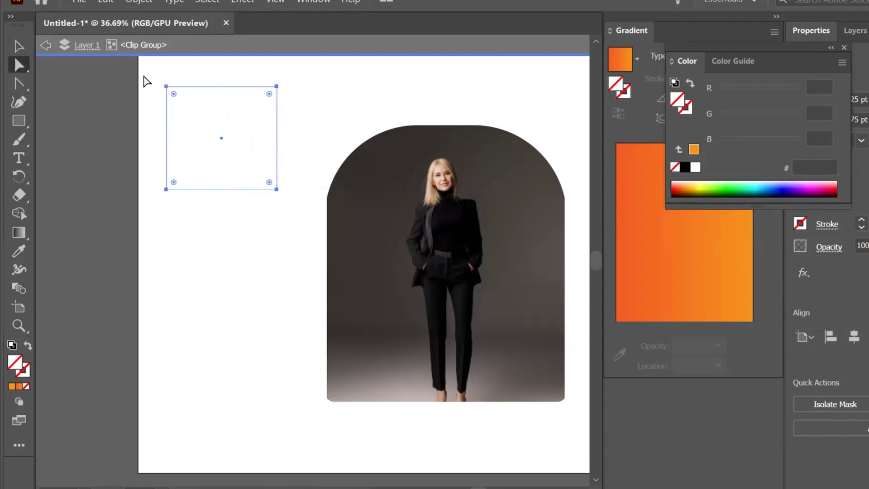
left_click_drag(153, 73, 185, 107)
left_click(172, 92)
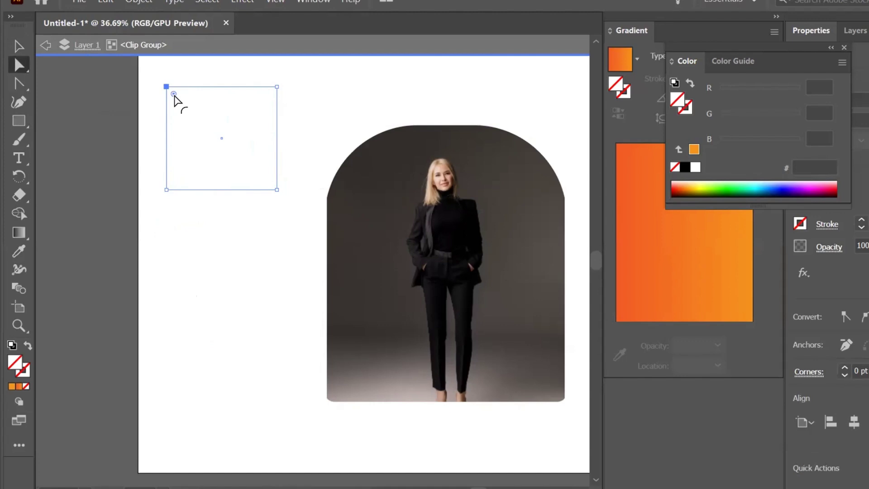
left_click_drag(174, 95, 233, 145)
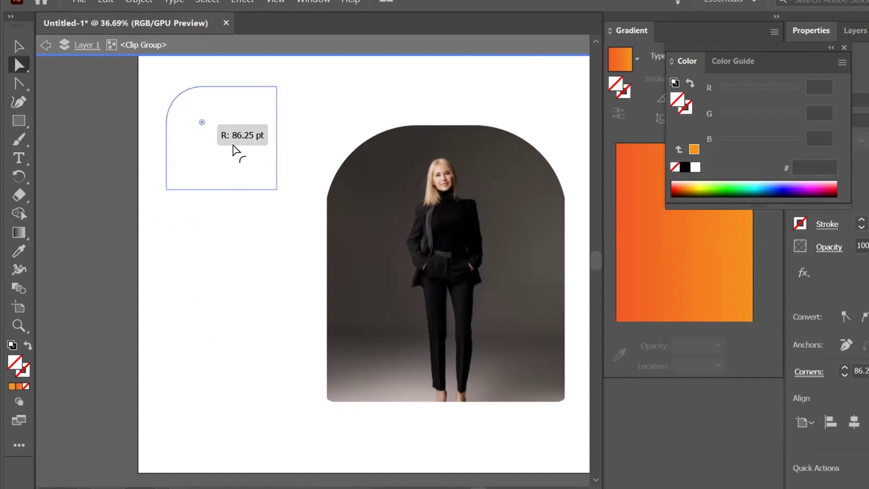
left_click_drag(233, 145, 234, 150)
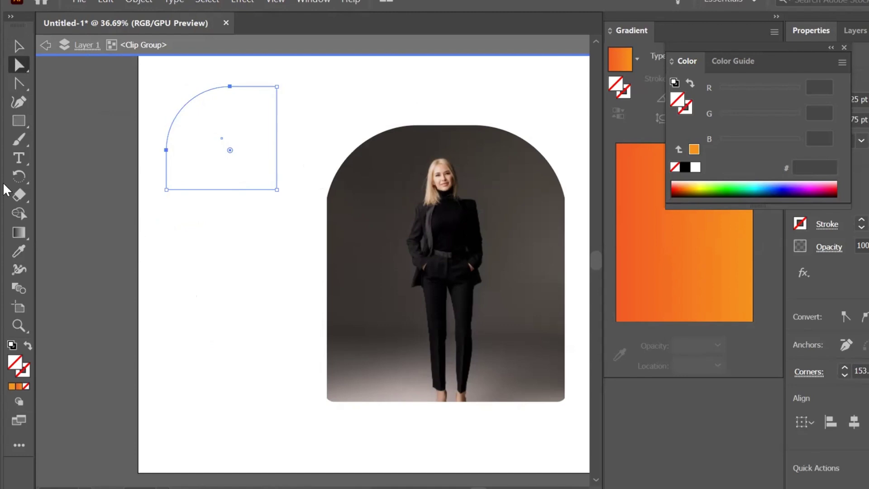
- Exit isolation mode and delete the arch-cropped woman-in-suit photo, leaving the artboard blank
left_click(46, 45)
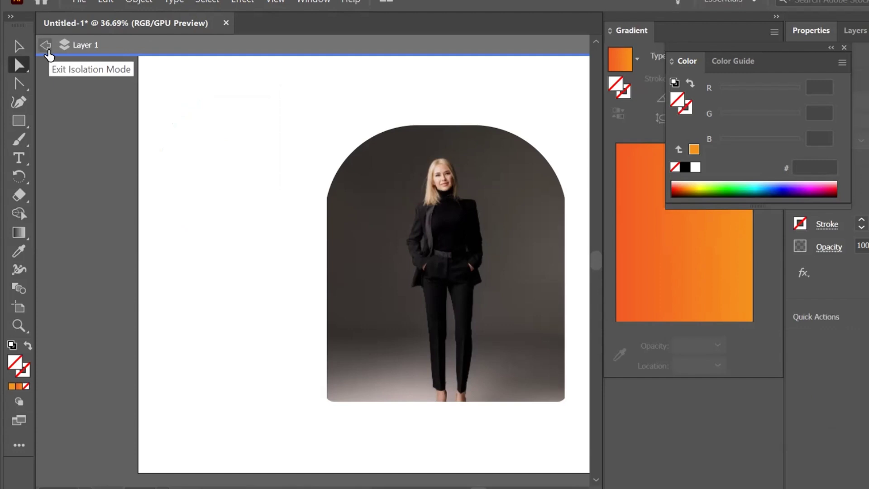
left_click(47, 47)
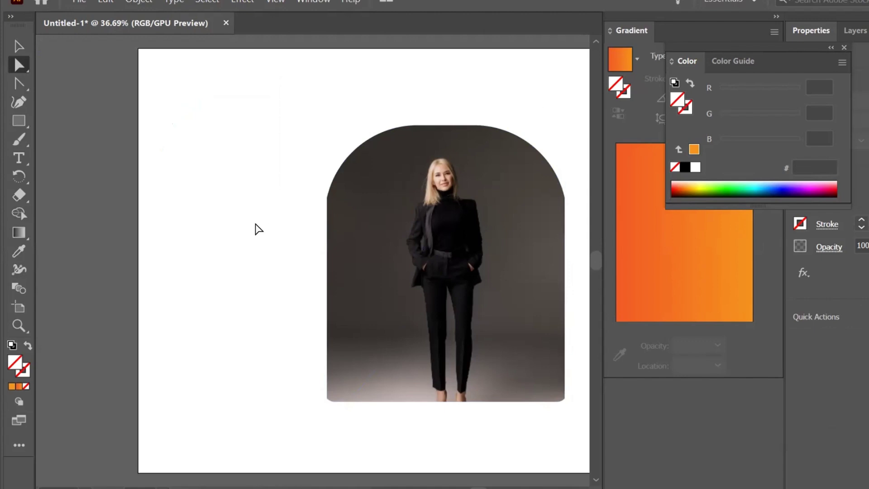
left_click(374, 192)
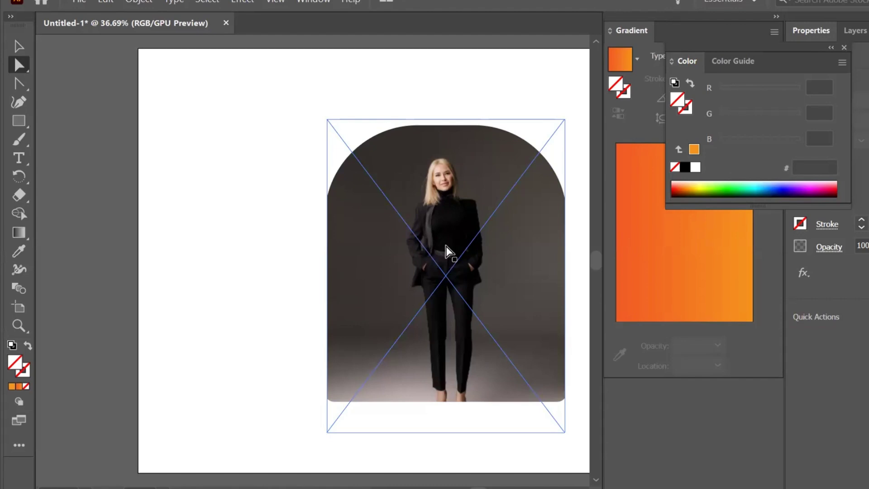
key("Delete")
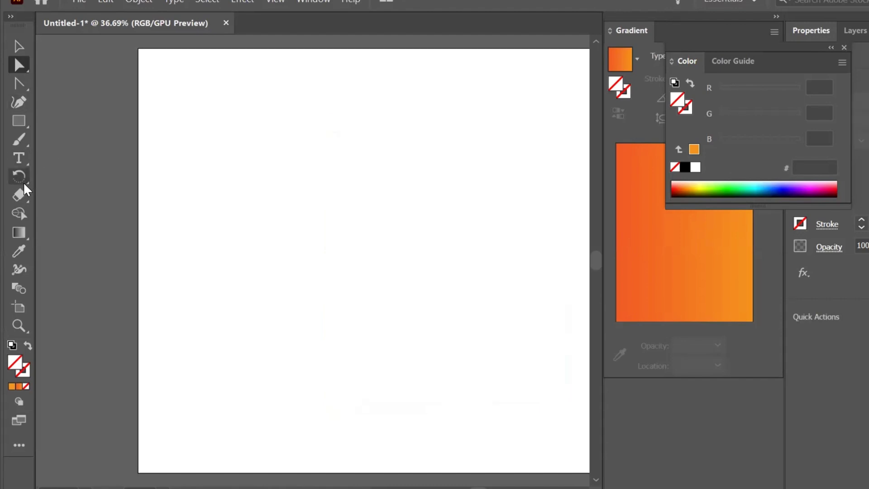
- Draw a large circle on the artboard and fill it with orange F7931E
left_click_drag(20, 118, 77, 142)
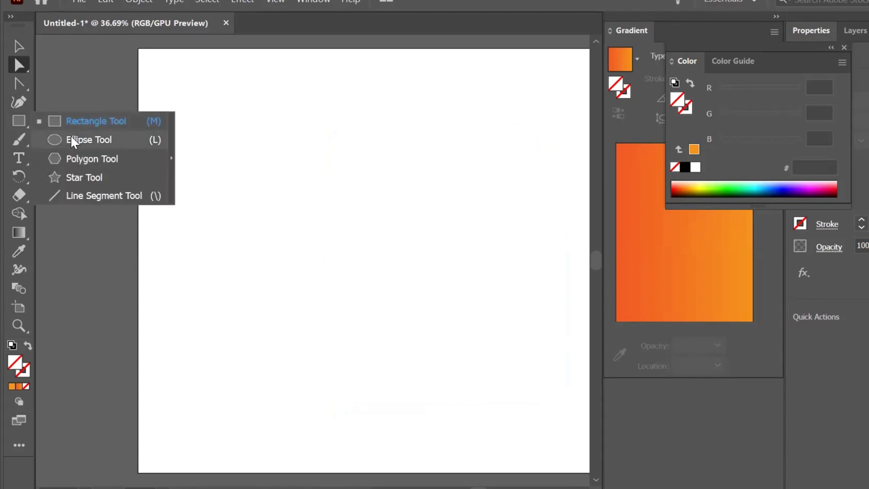
left_click(76, 141)
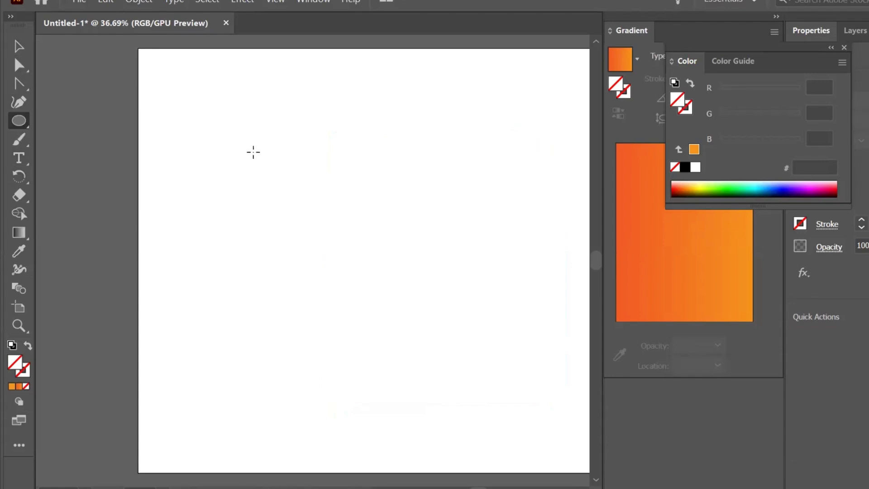
left_click_drag(254, 152, 409, 311)
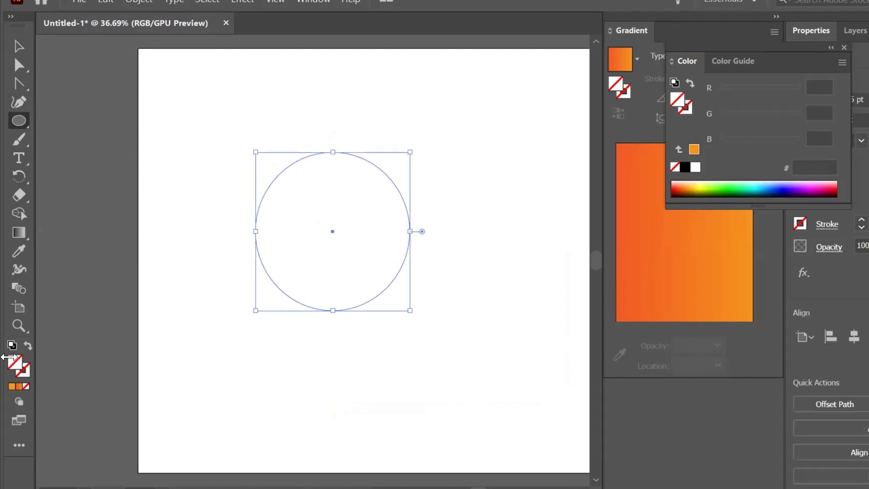
left_click(13, 387)
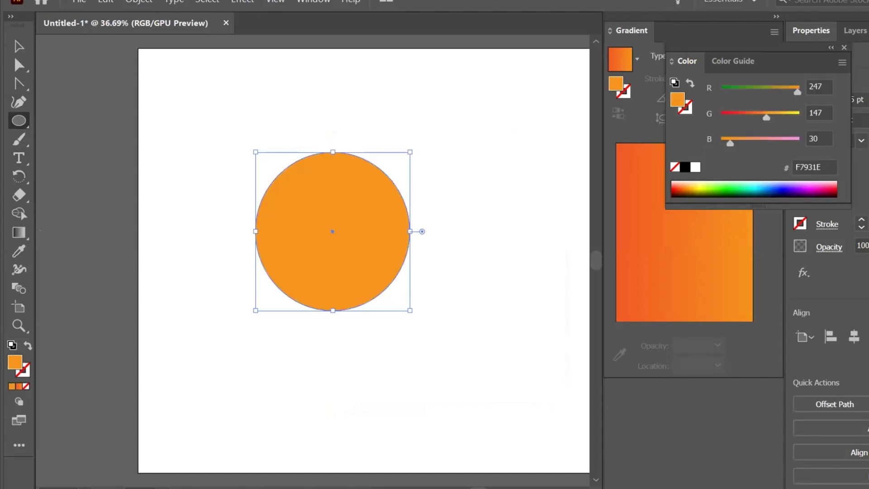
- Drag the circle's top anchor handles to distort it into a lopsided blob
left_click(28, 67)
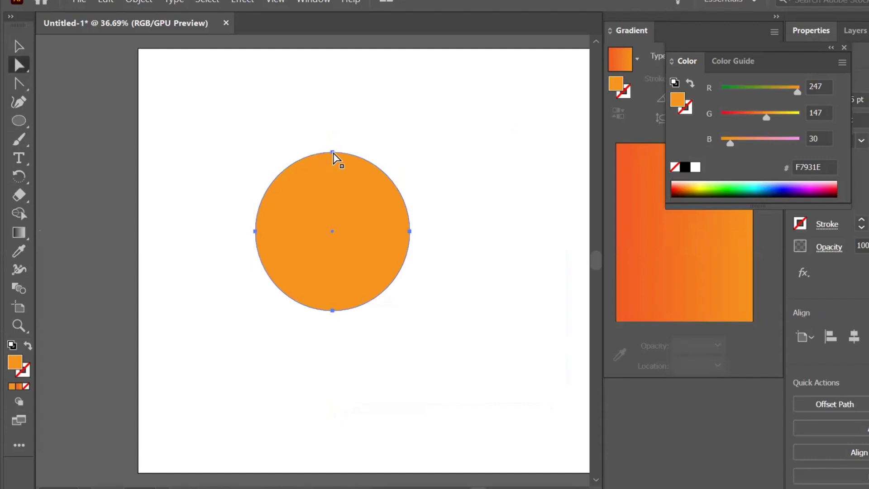
left_click(333, 152)
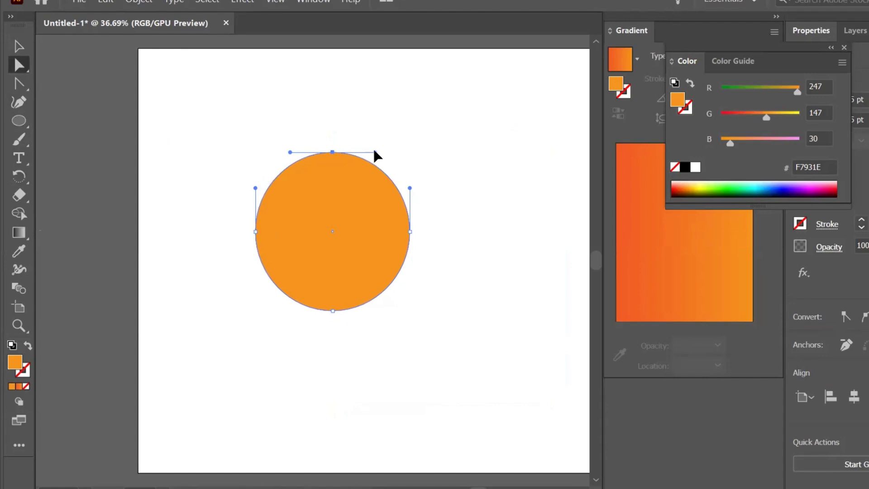
left_click_drag(374, 162, 375, 188)
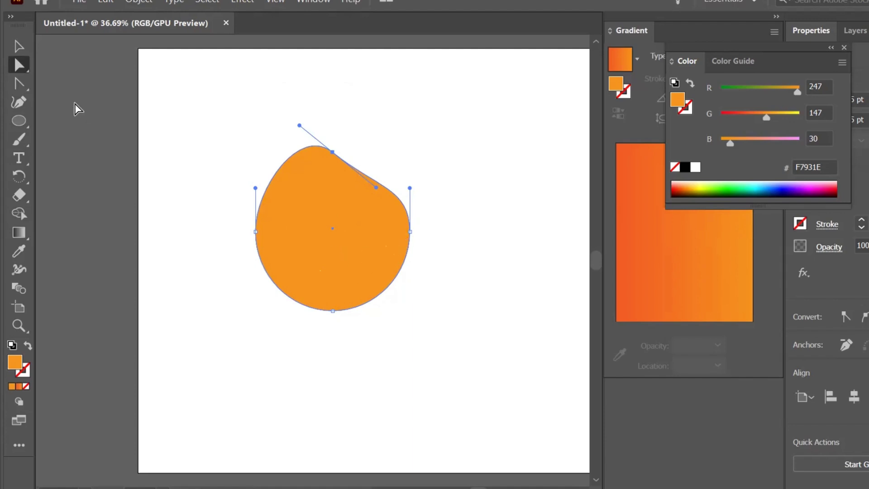
- Move the orange blob to the lower-left corner and place a duplicate at the upper right
left_click(18, 46)
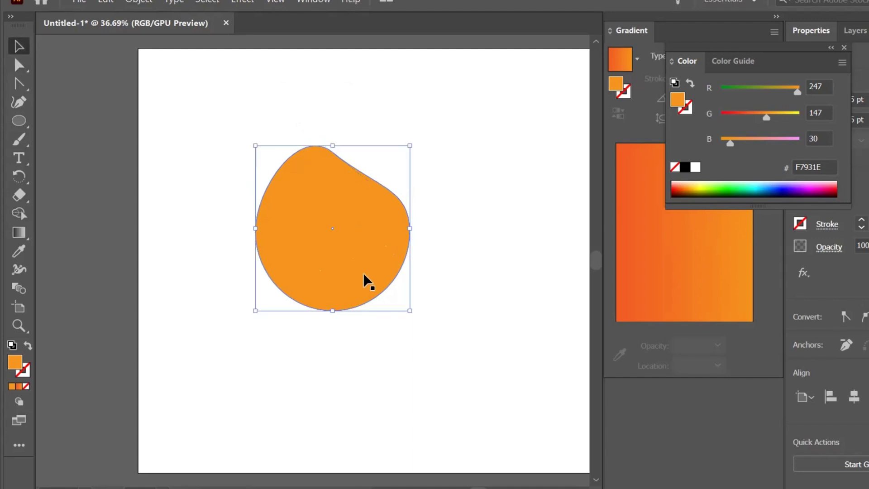
left_click_drag(368, 283, 228, 448)
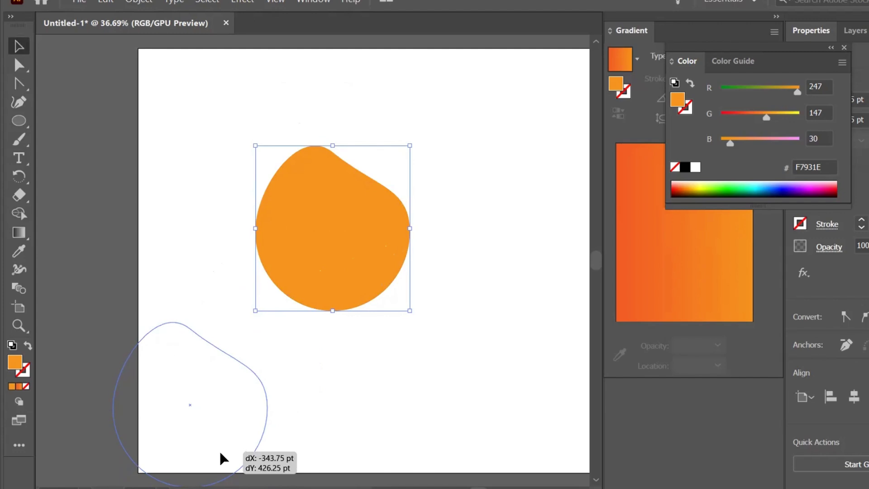
left_click_drag(225, 444, 205, 425)
key("ctrl+shift+b")
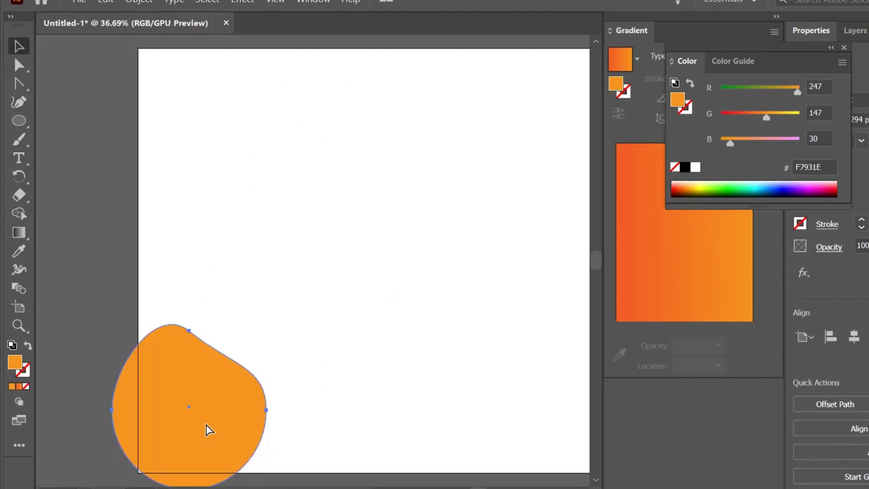
key("ctrl+shift+b")
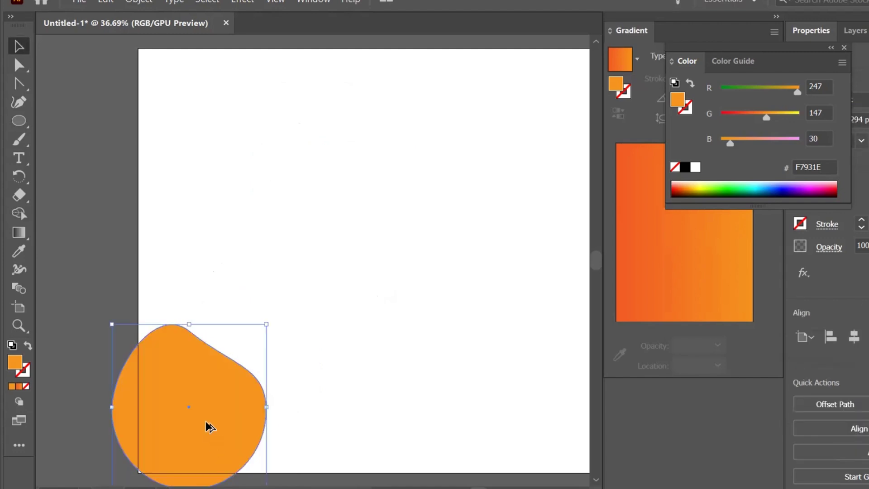
left_click_drag(210, 427, 475, 202)
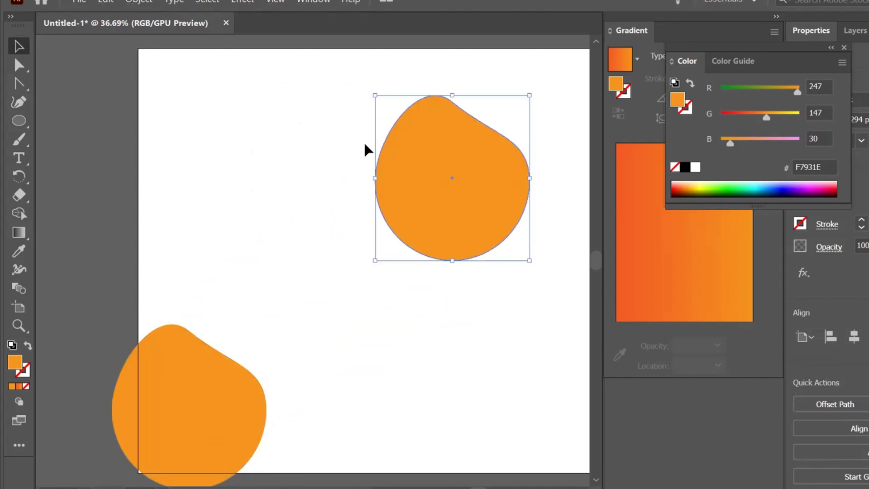
- Reshape the upper blob's bottom and left curves, then shift it further up-right
left_click(24, 69)
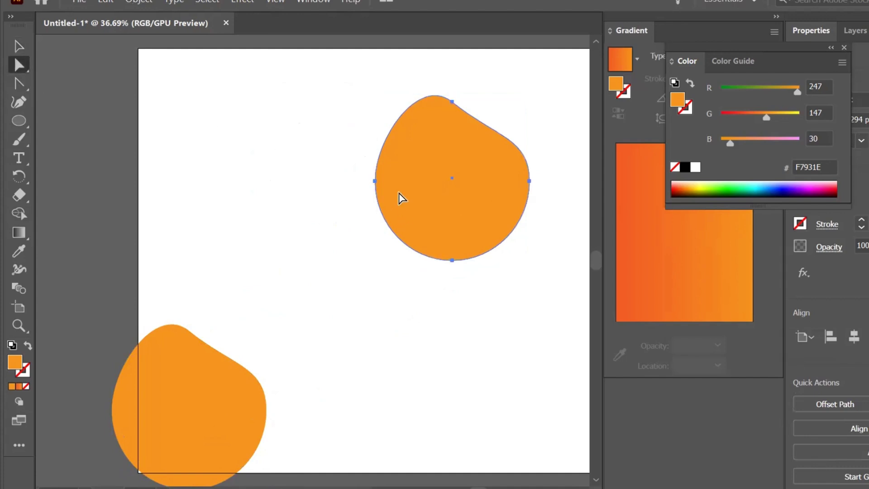
left_click(374, 181)
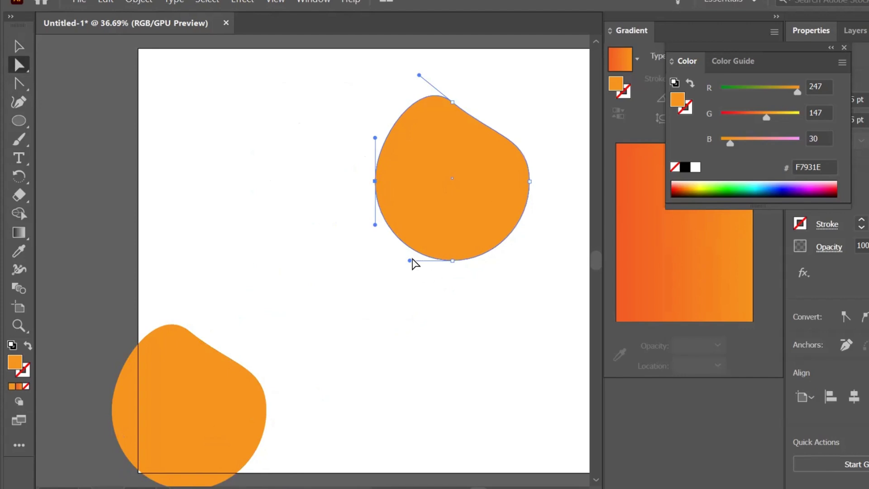
left_click_drag(410, 261, 416, 234)
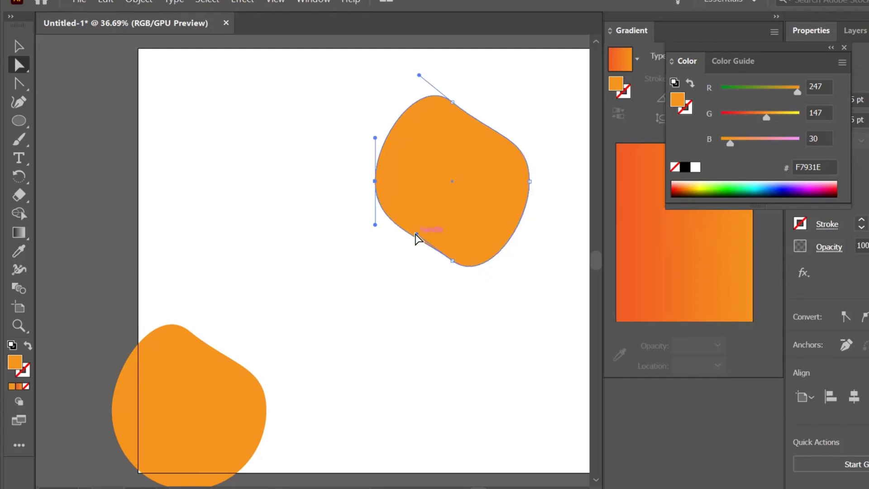
left_click(366, 231)
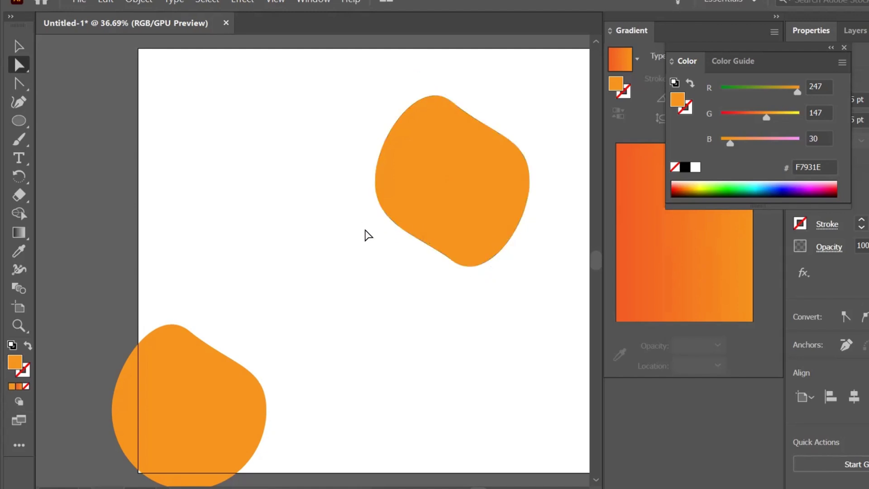
left_click(382, 213)
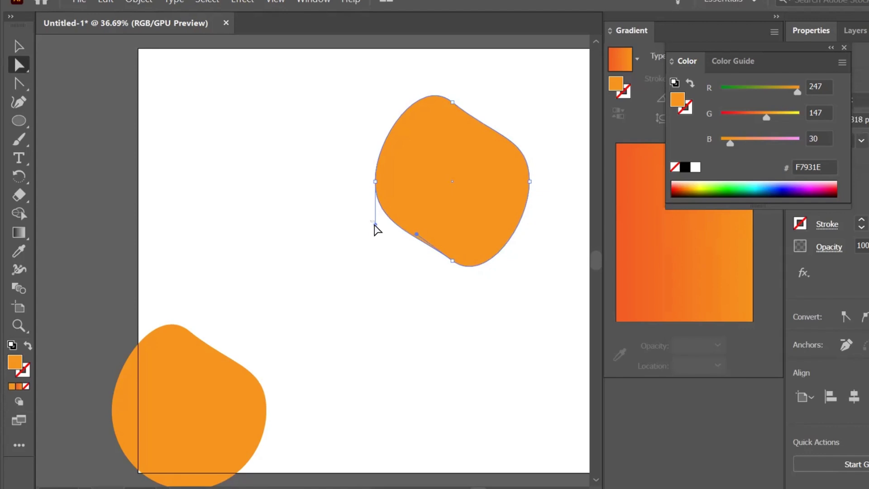
left_click(375, 229)
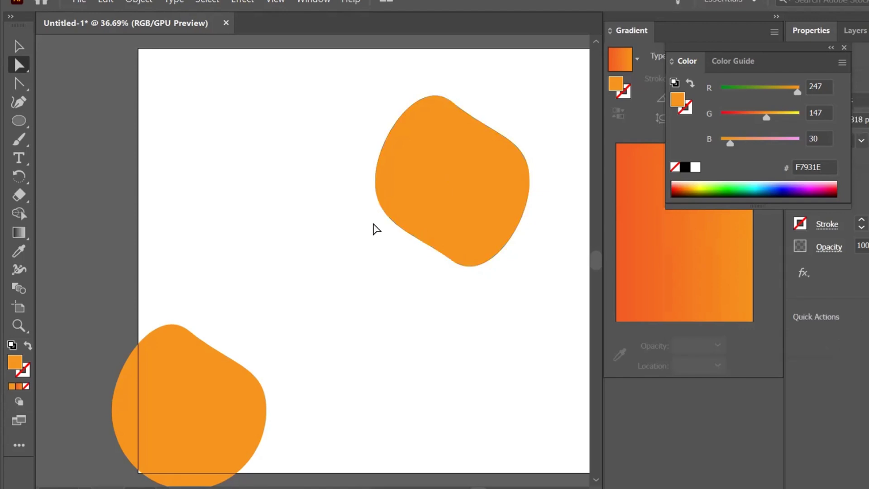
left_click(374, 178)
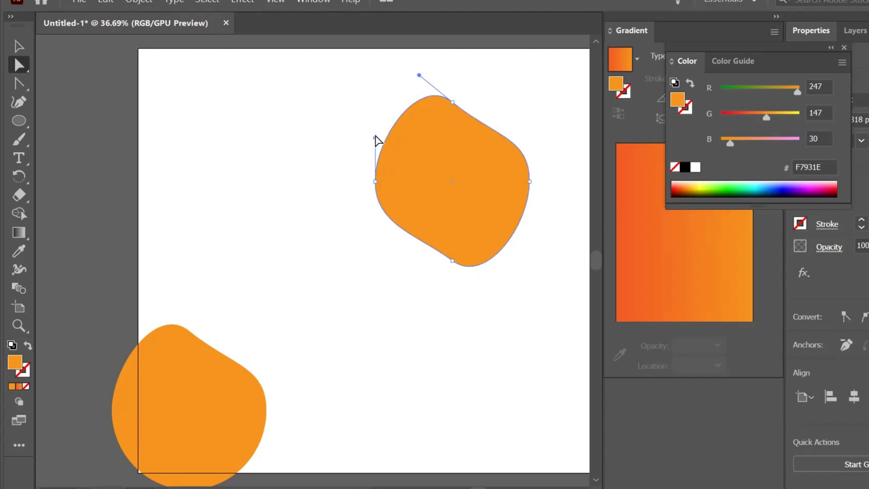
left_click(376, 137)
left_click(380, 154)
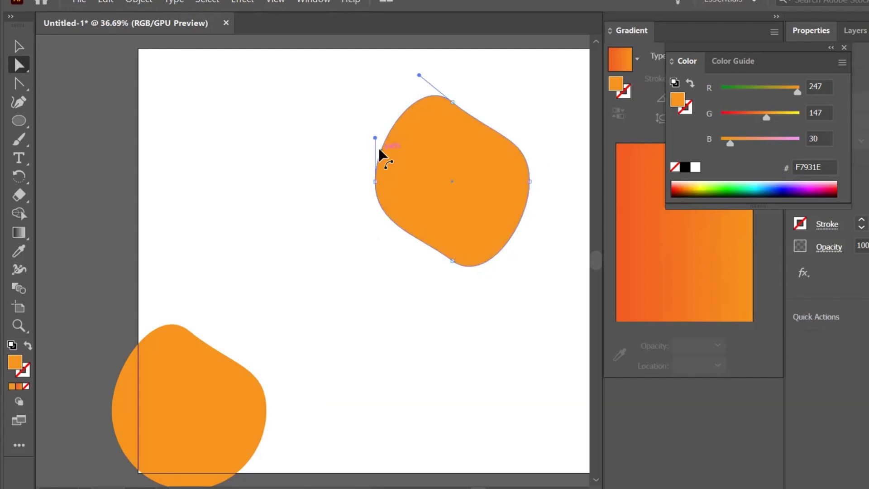
mouse_move(376, 138)
left_mouse_down()
mouse_move(358, 144)
mouse_move(312, 213)
mouse_move(341, 163)
left_mouse_up()
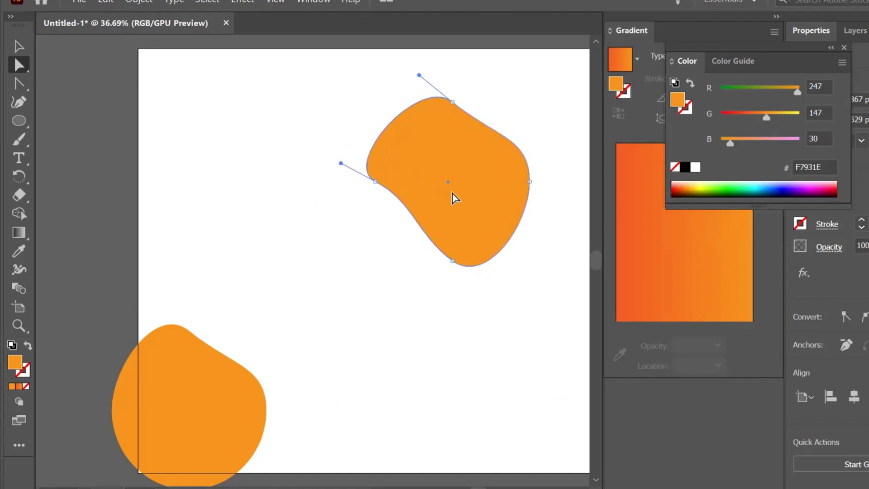
mouse_move(452, 193)
left_mouse_down()
mouse_move(541, 108)
mouse_move(498, 155)
left_mouse_up()
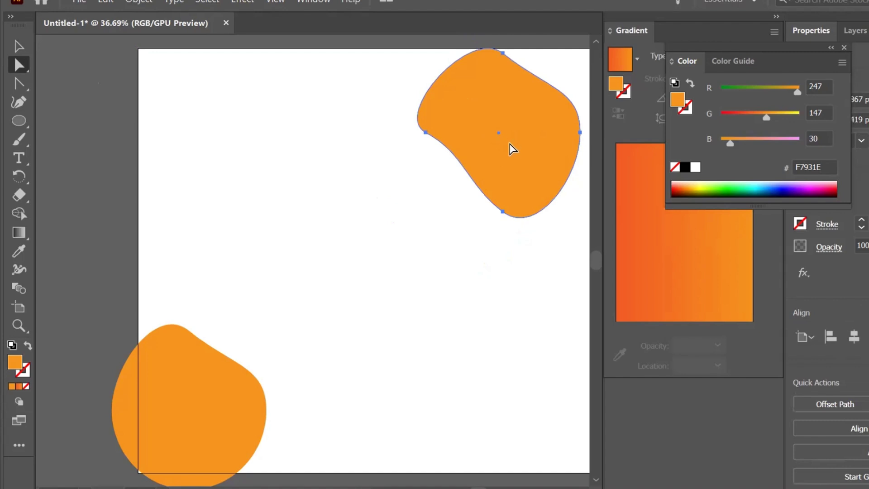
- Scale the upper-right blob up greatly by dragging its opposite bounding-box corners
left_click_drag(509, 143, 486, 198)
left_click(18, 45)
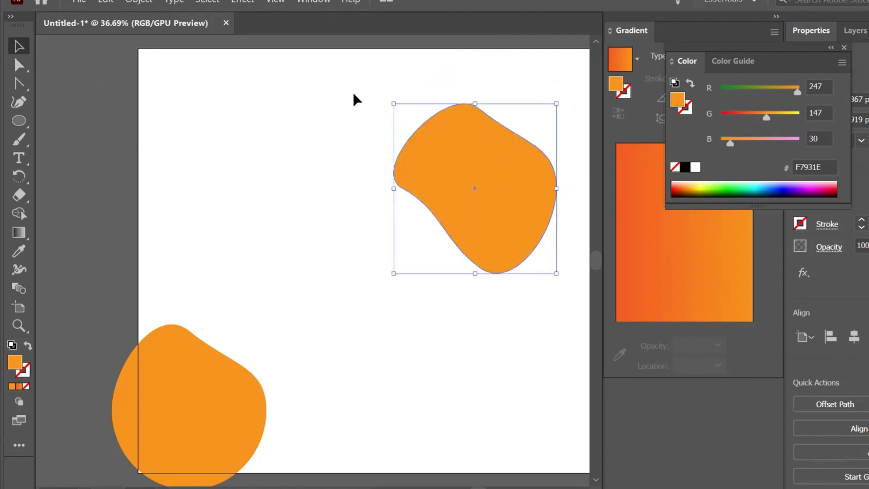
mouse_move(394, 104)
left_mouse_down()
mouse_move(369, 80)
mouse_move(300, 53)
left_mouse_up()
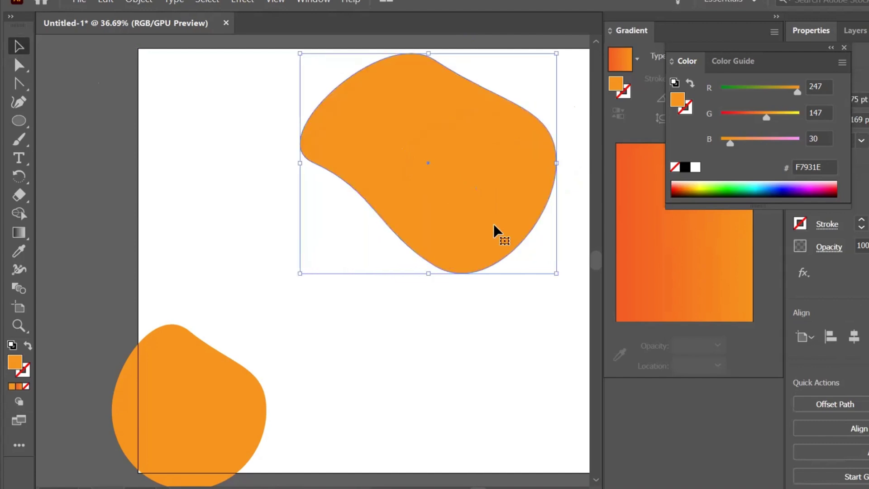
mouse_move(556, 273)
left_mouse_down()
mouse_move(575, 282)
mouse_move(583, 204)
mouse_move(578, 211)
left_mouse_up()
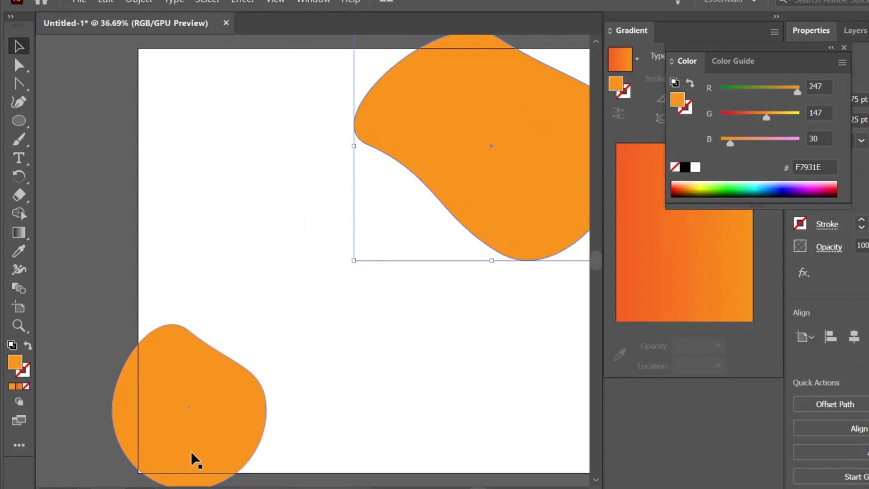
- Delete the lower-left orange blob, then select the large upper blob
left_click_drag(193, 453, 211, 440)
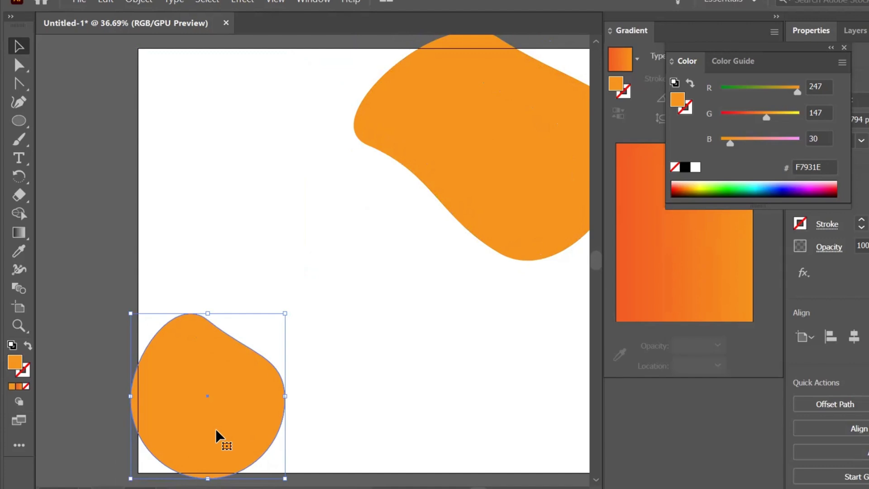
key("Delete")
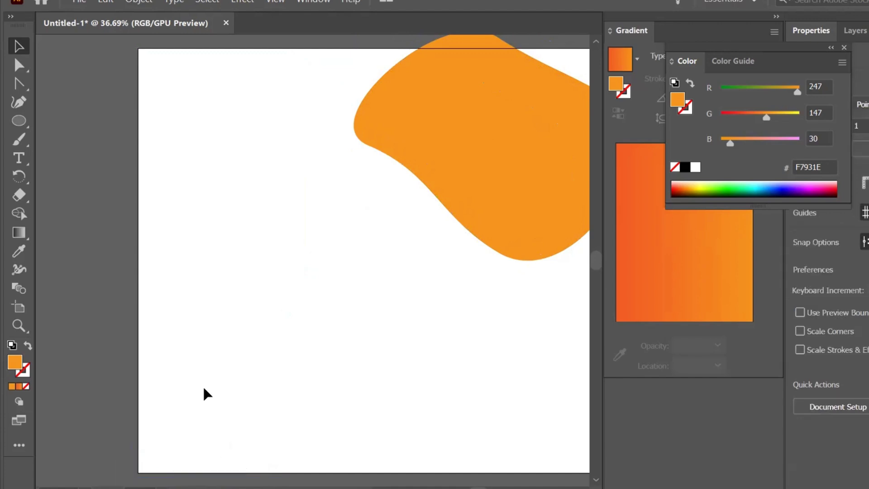
left_click(543, 179)
- Delete the large blob and draw a tall 125 × 302.5 pt orange ellipse at the centre
key("Delete")
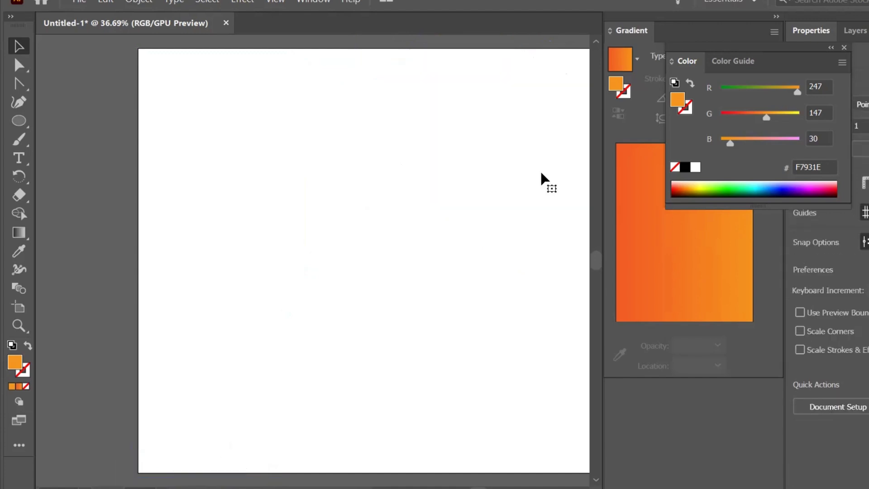
left_click(14, 122)
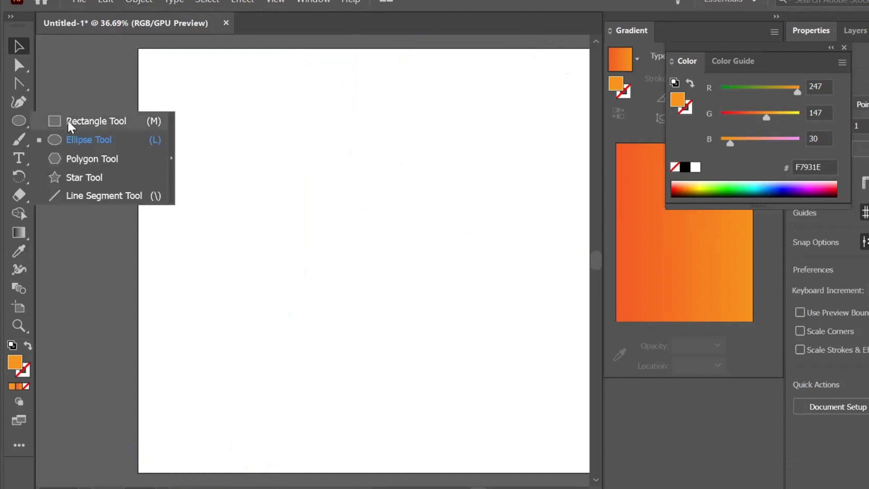
left_click(71, 122)
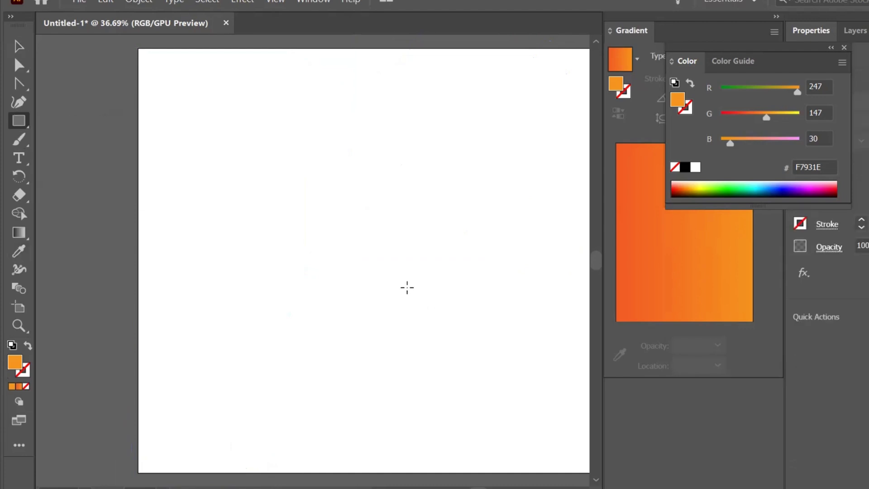
left_click_drag(408, 288, 446, 211)
key("ctrl+z")
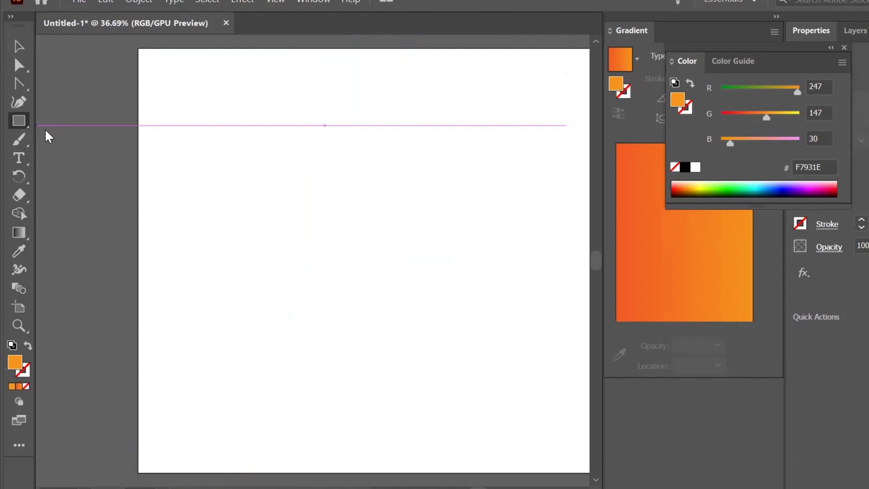
key("l")
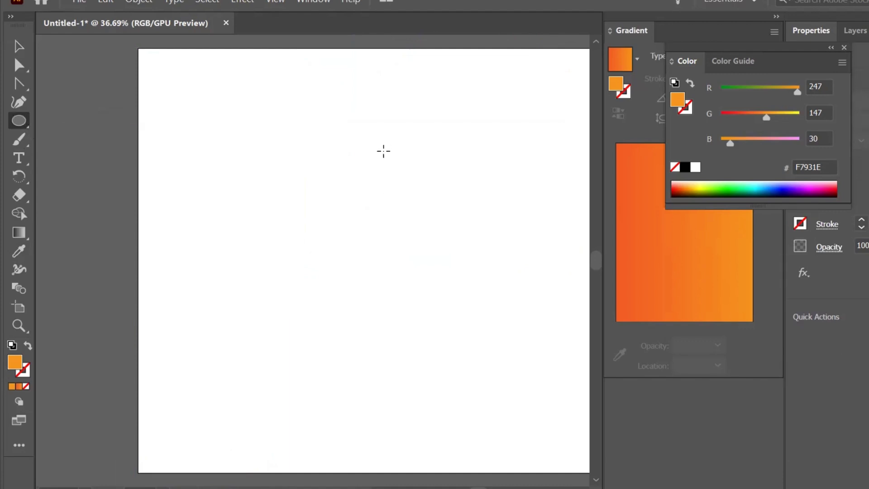
left_click_drag(330, 177, 382, 302)
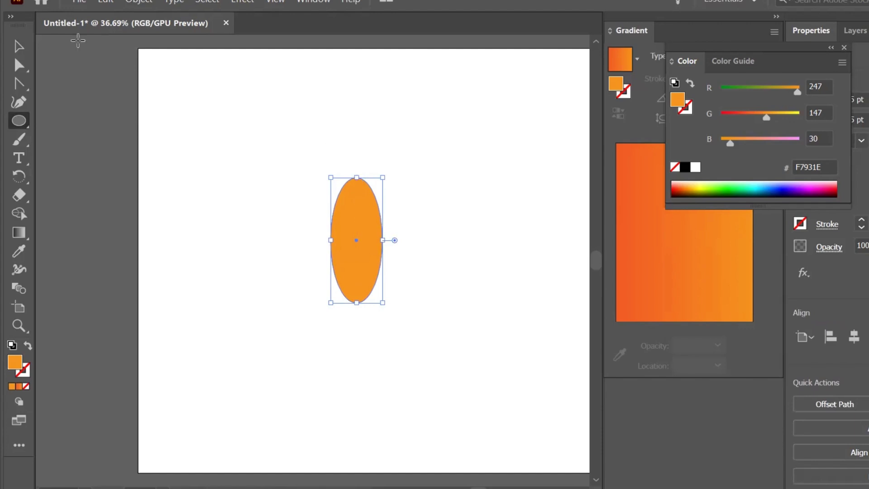
- Convert the ellipse's top and bottom anchors into sharp corner points with the Anchor Point tool
left_click(27, 88)
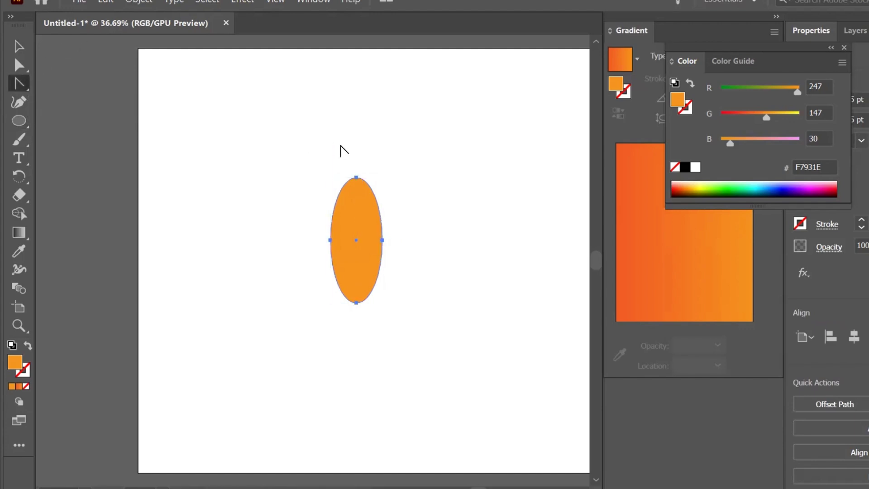
left_click(356, 178)
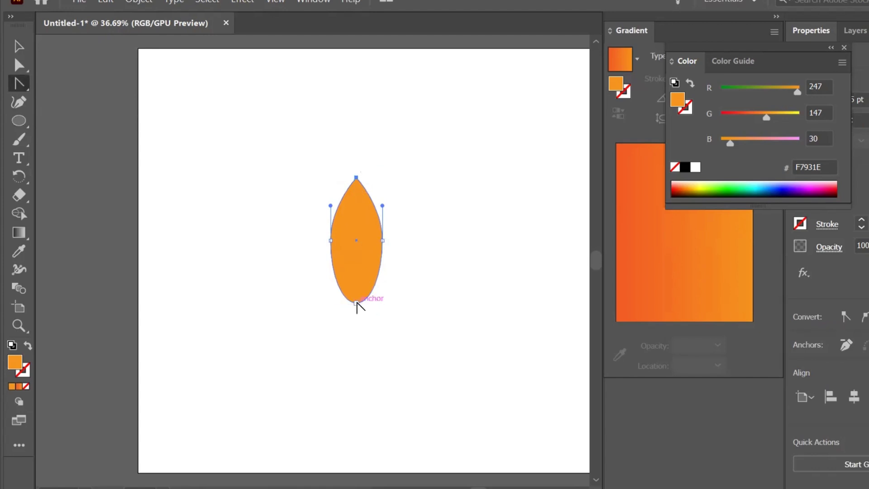
left_click(357, 302)
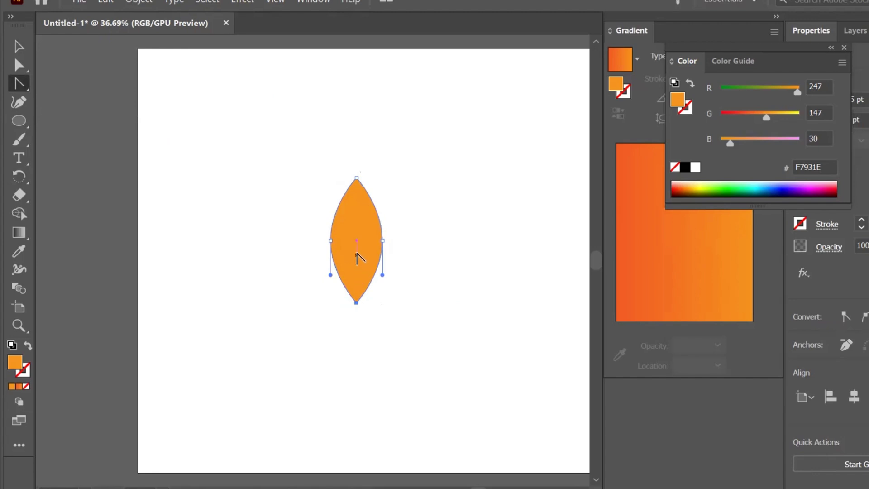
left_click(16, 48)
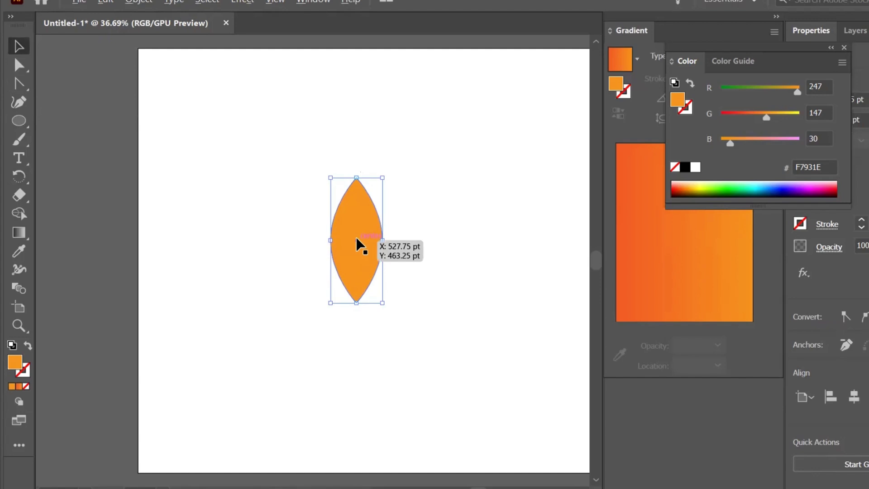
- Alt-drag petal copies to the right and left, then tilt the right one clockwise against the middle
left_click_drag(355, 245, 413, 240)
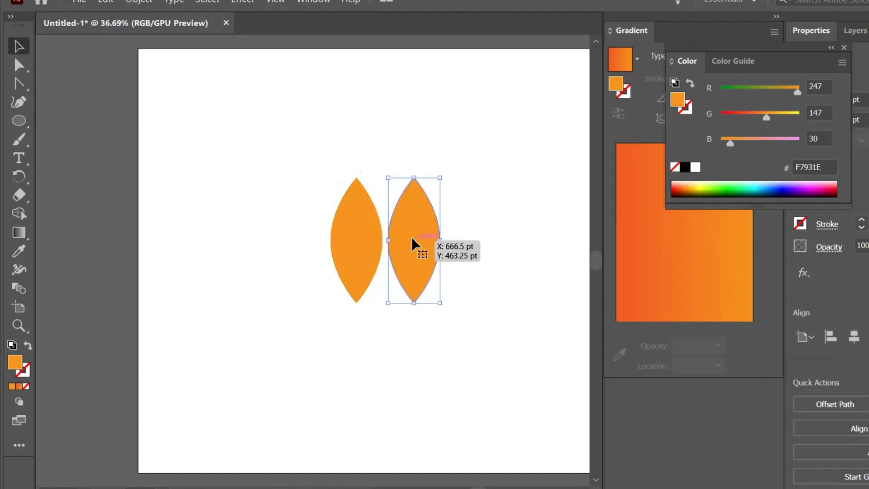
left_click_drag(355, 245, 299, 244)
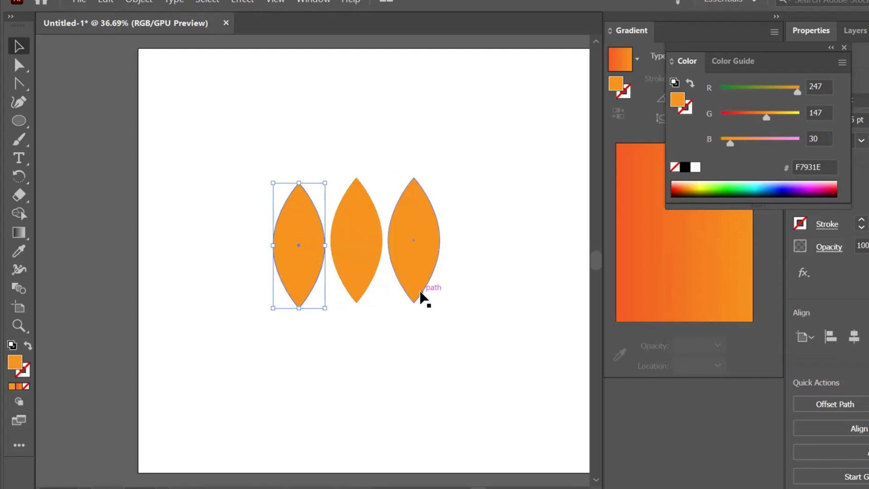
left_click(421, 268)
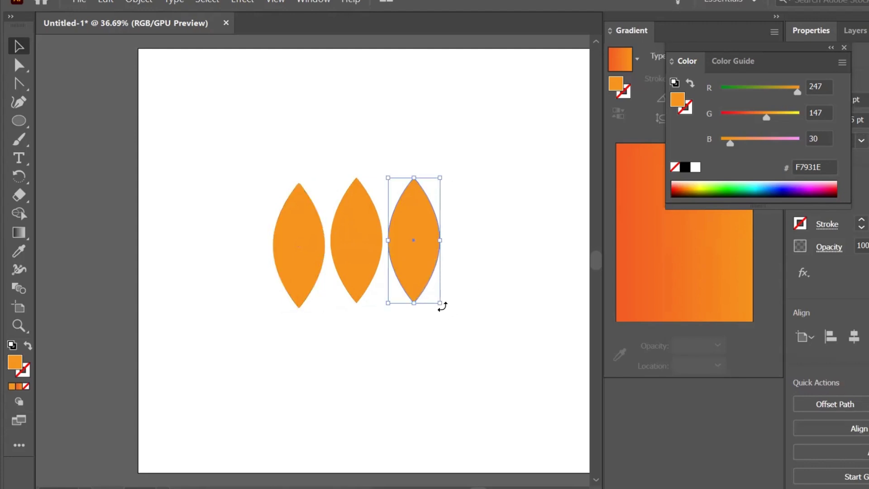
left_click_drag(442, 307, 405, 322)
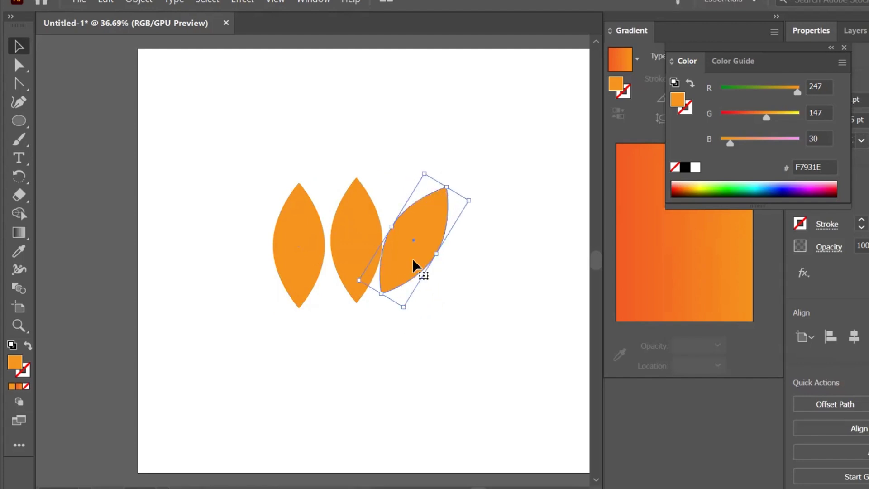
left_click_drag(413, 255, 411, 266)
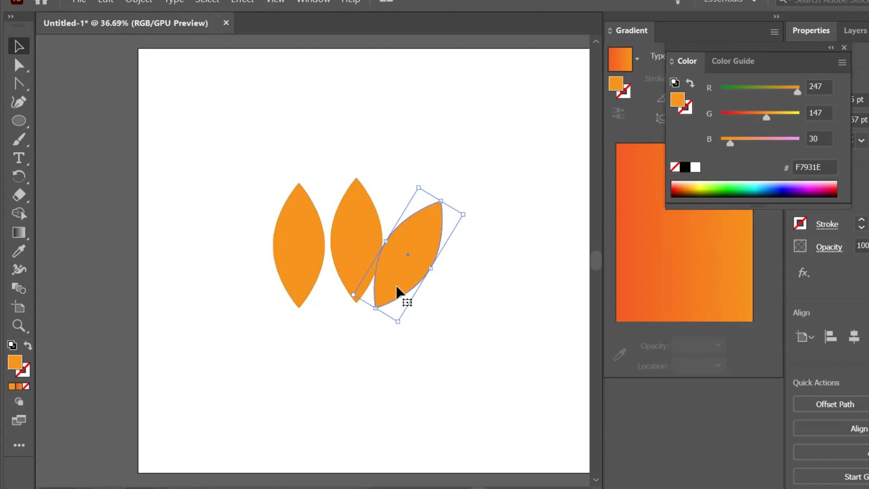
left_click_drag(416, 255, 419, 258)
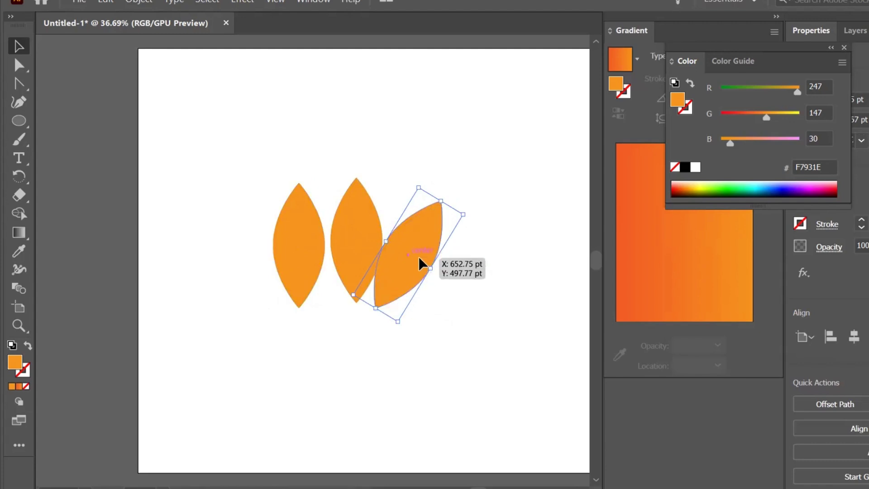
left_click(296, 292)
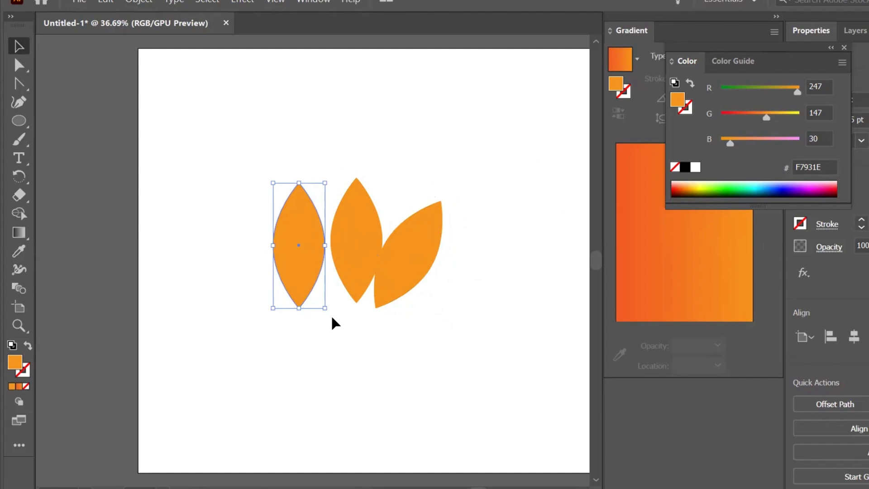
- Rotate the left petal counter-clockwise and lower it so it leans against the middle petal
left_click_drag(330, 311, 355, 297)
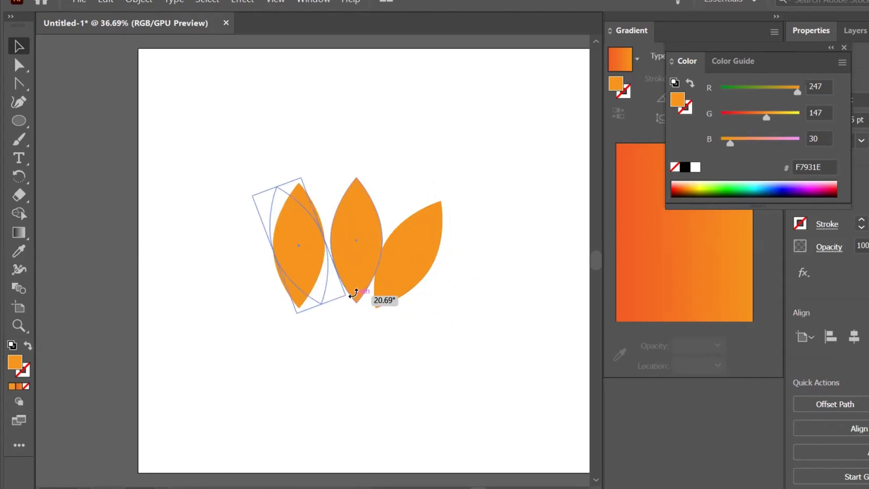
left_click_drag(301, 254, 303, 268)
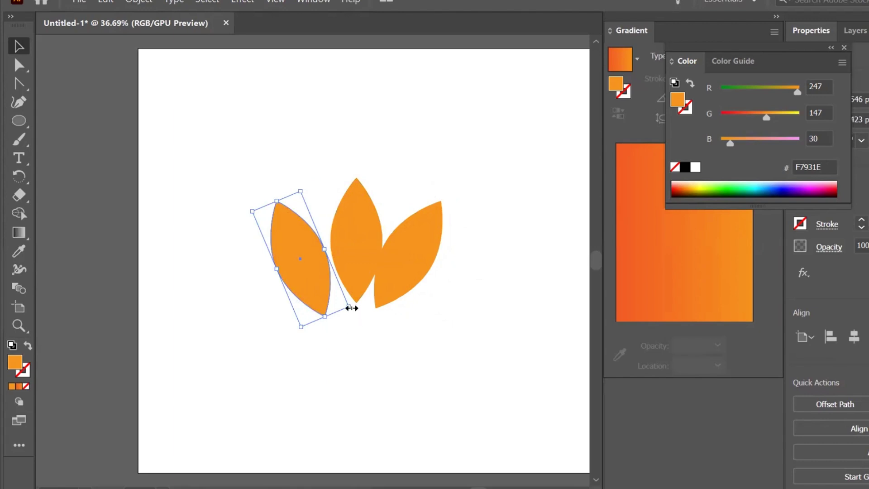
left_click(283, 341)
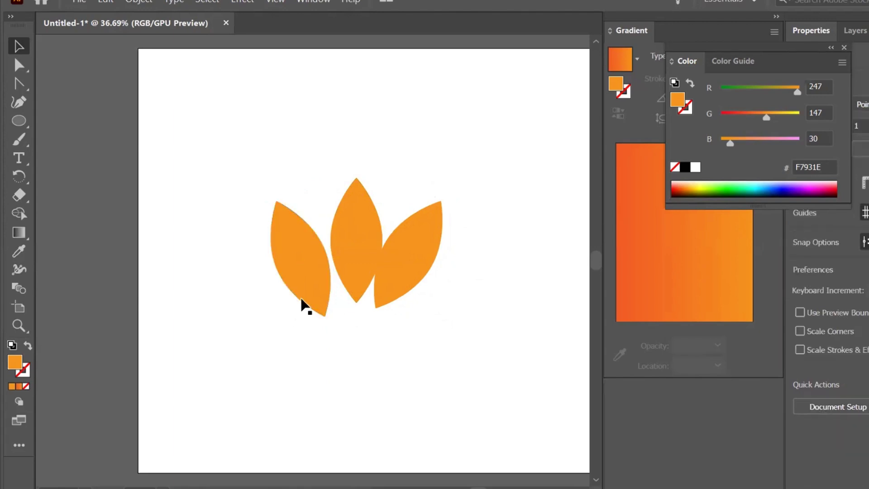
left_click(318, 311)
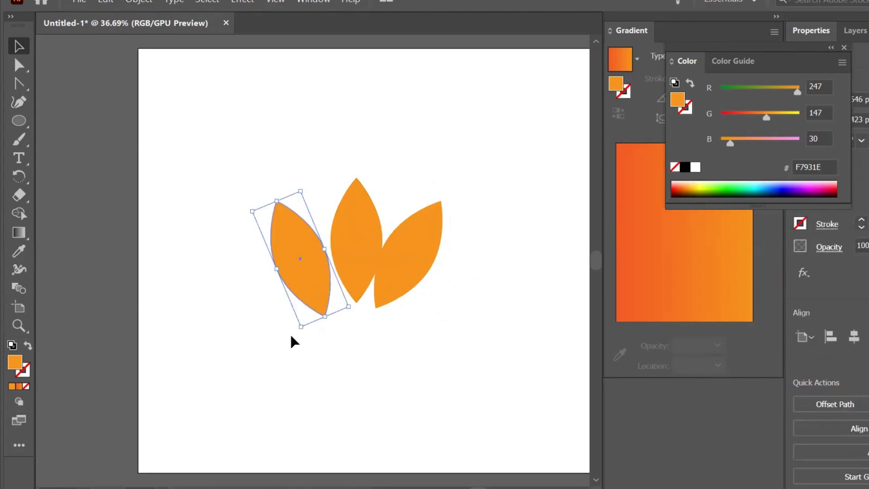
left_click_drag(298, 329, 316, 328)
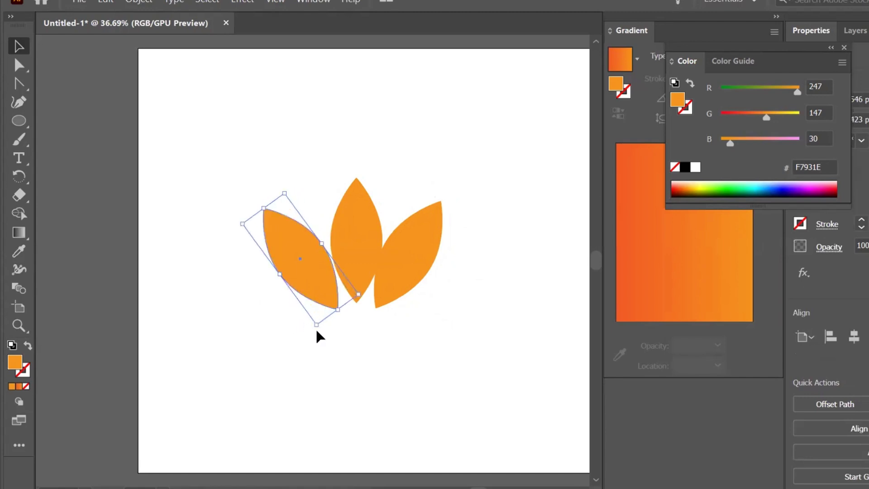
left_click_drag(300, 268, 314, 290)
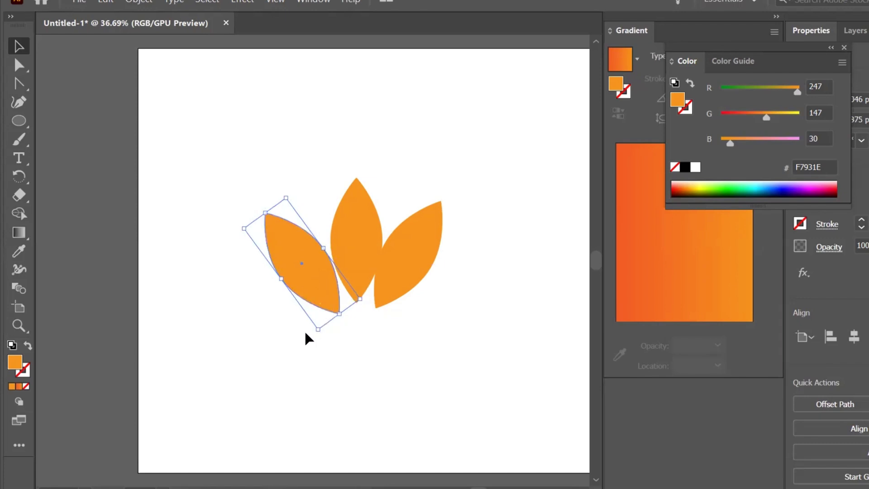
left_click_drag(317, 335, 332, 337)
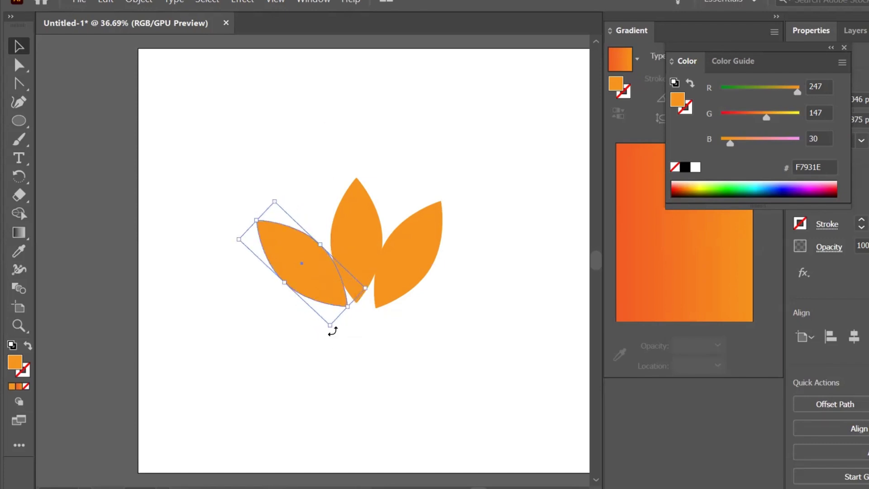
left_click_drag(331, 329, 337, 327)
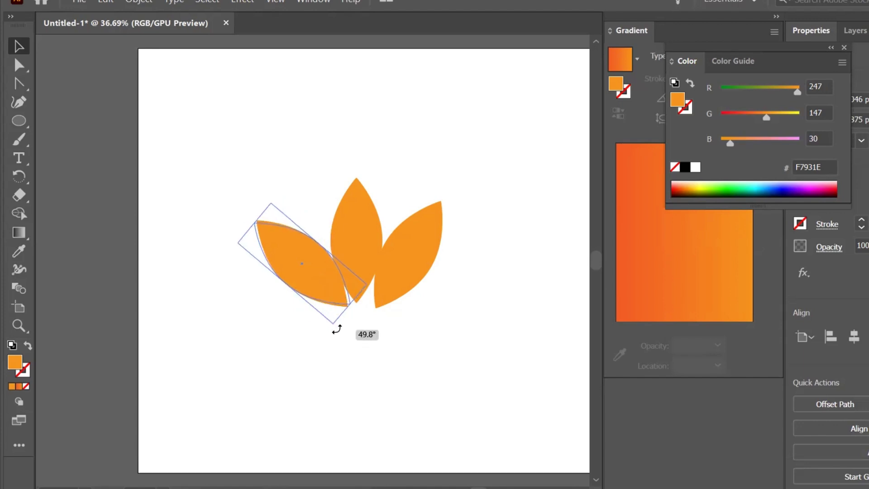
left_click_drag(315, 274, 315, 280)
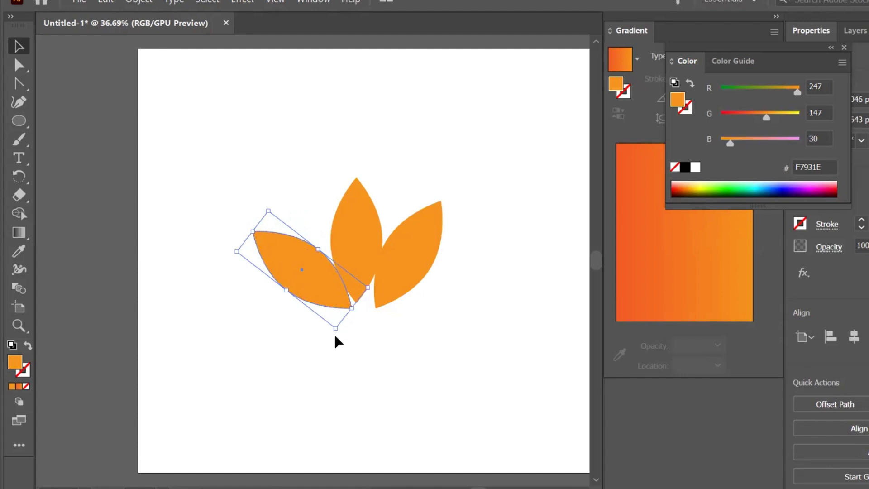
left_click_drag(336, 334, 342, 329)
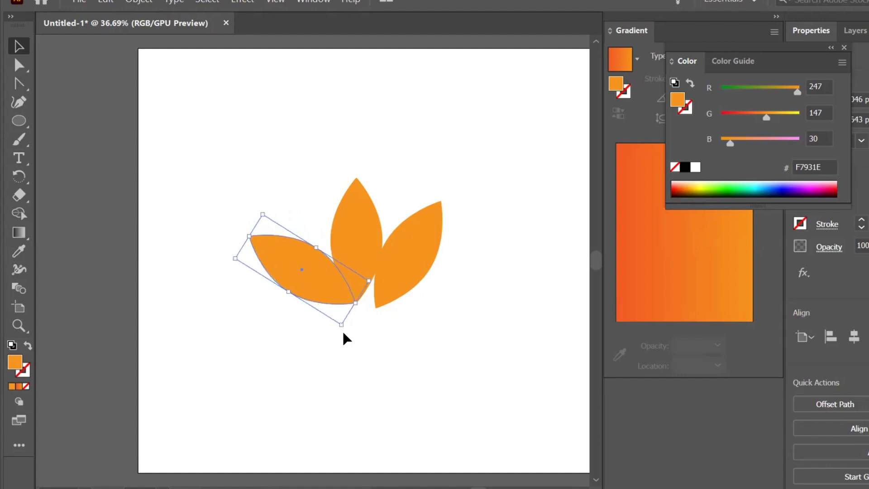
- Rotate the right petal further clockwise and lower it, then nudge the left petal slightly right
left_click(389, 296)
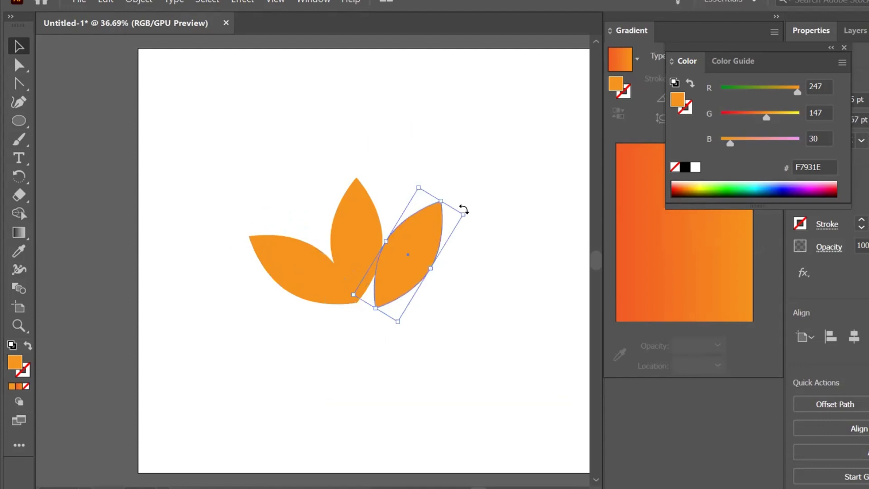
left_click_drag(468, 212, 468, 222)
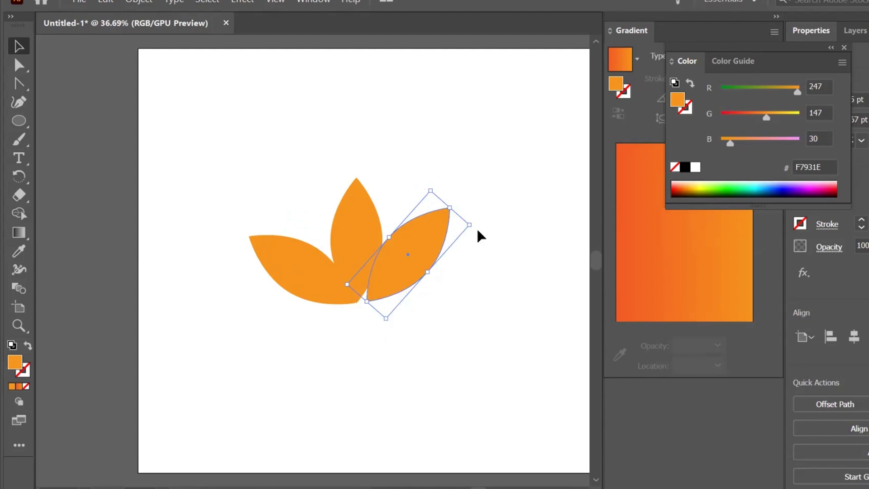
left_click_drag(474, 222, 439, 246)
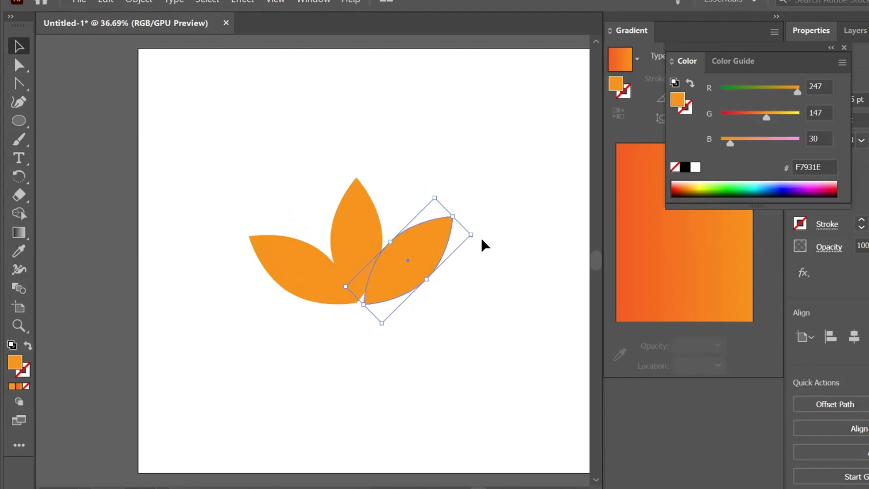
left_click_drag(475, 233, 475, 244)
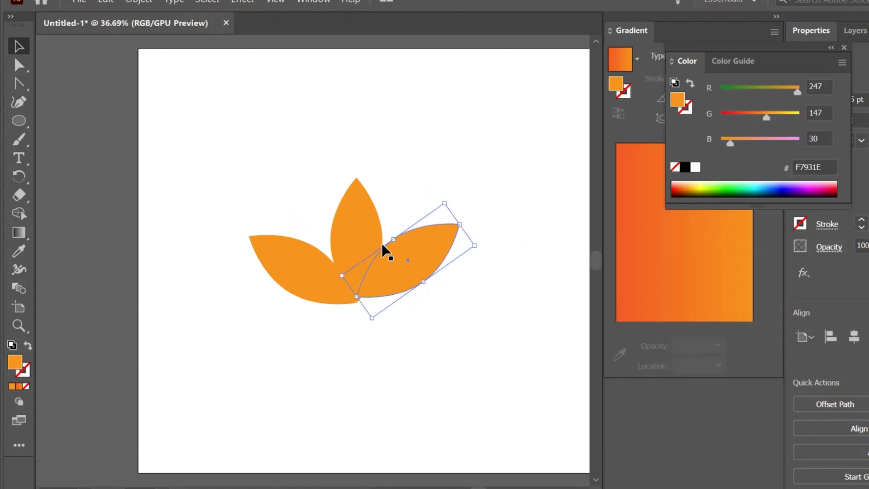
left_click(478, 239)
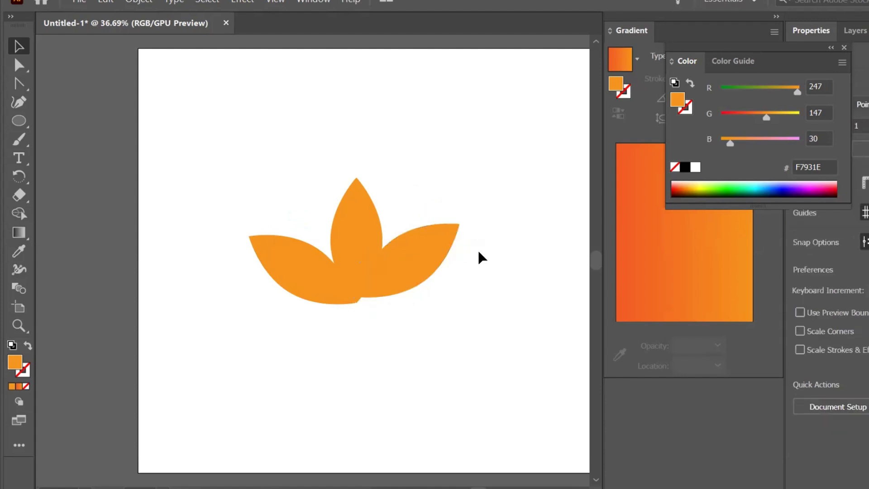
left_click(428, 268)
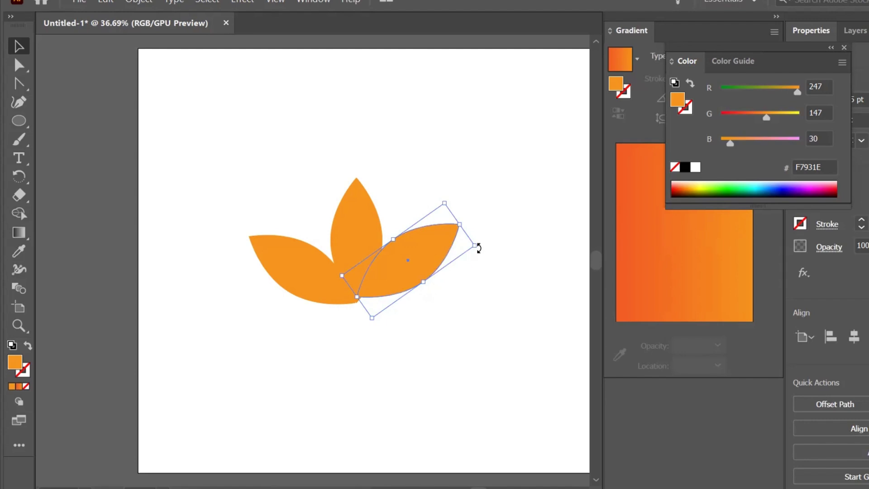
left_click_drag(477, 245, 477, 240)
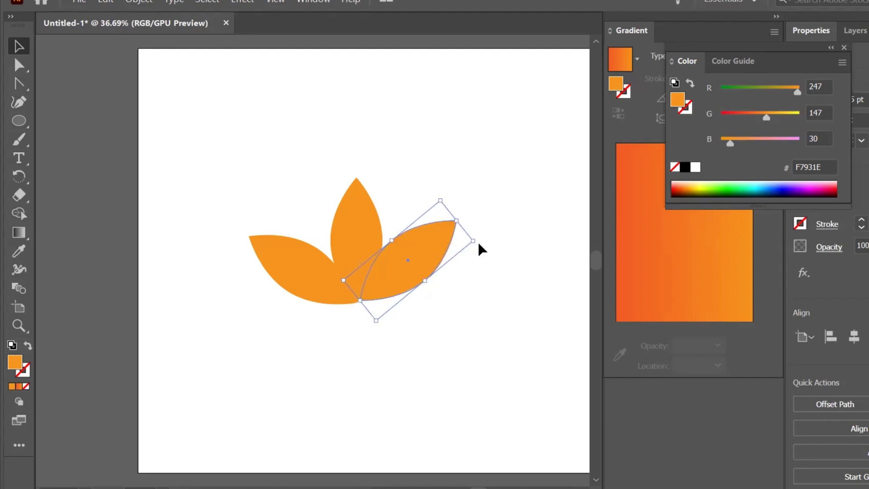
left_click(415, 351)
left_click_drag(404, 290, 401, 295)
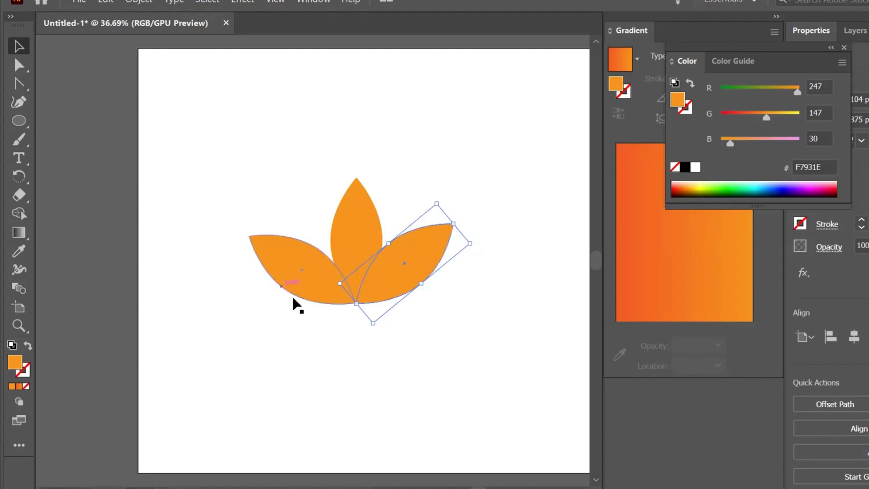
left_click(169, 246)
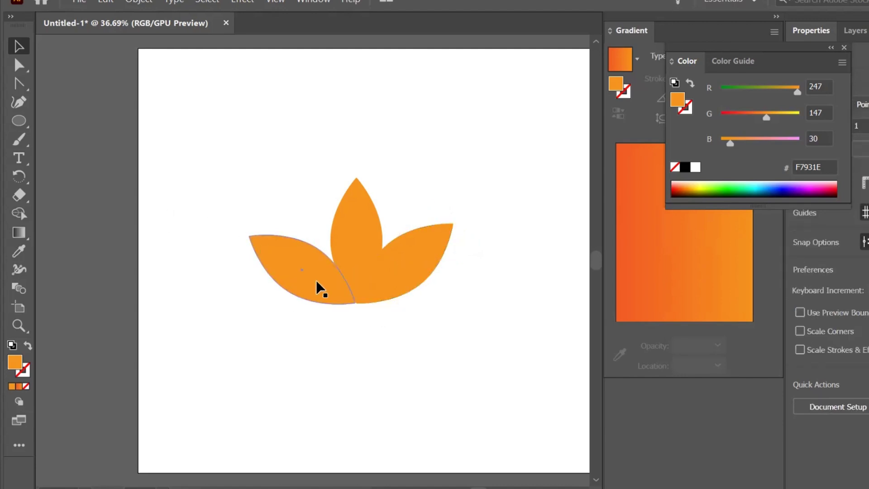
left_click_drag(332, 287, 333, 288)
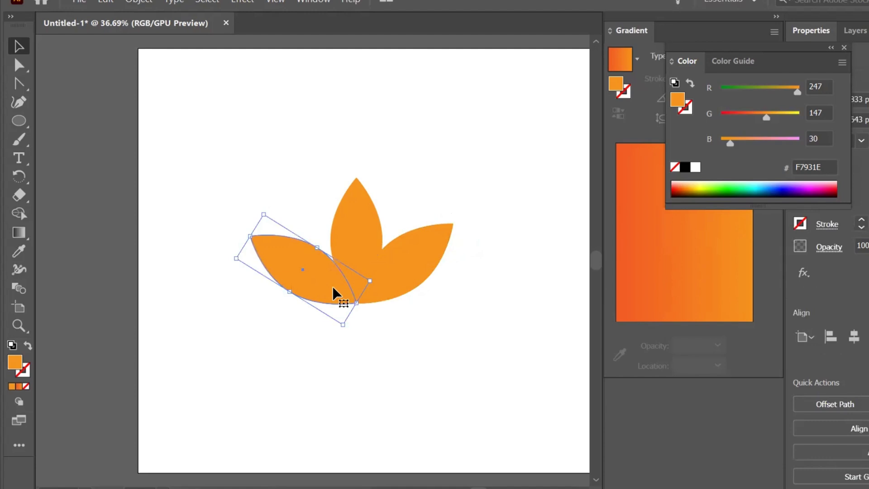